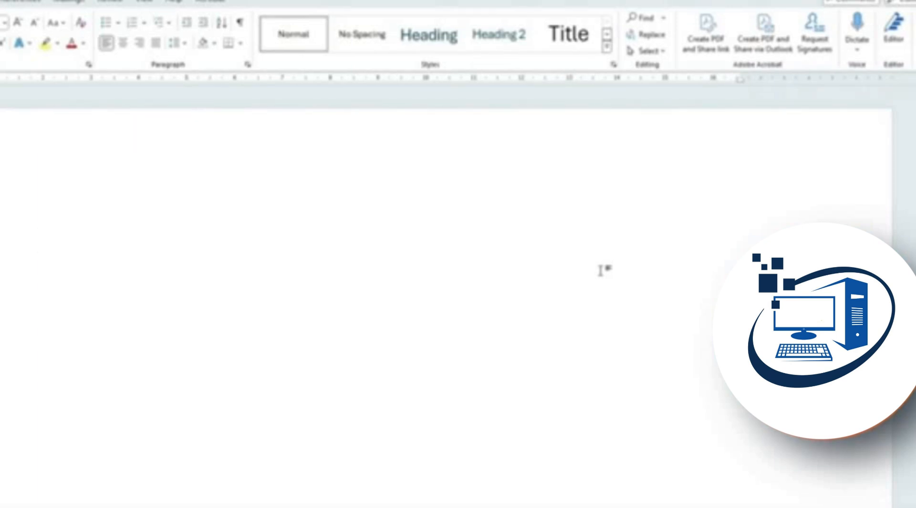
Generate sample paragraphs on online video, headers/footers and themes with =rand()
{"action": "type", "text": "=ra"}
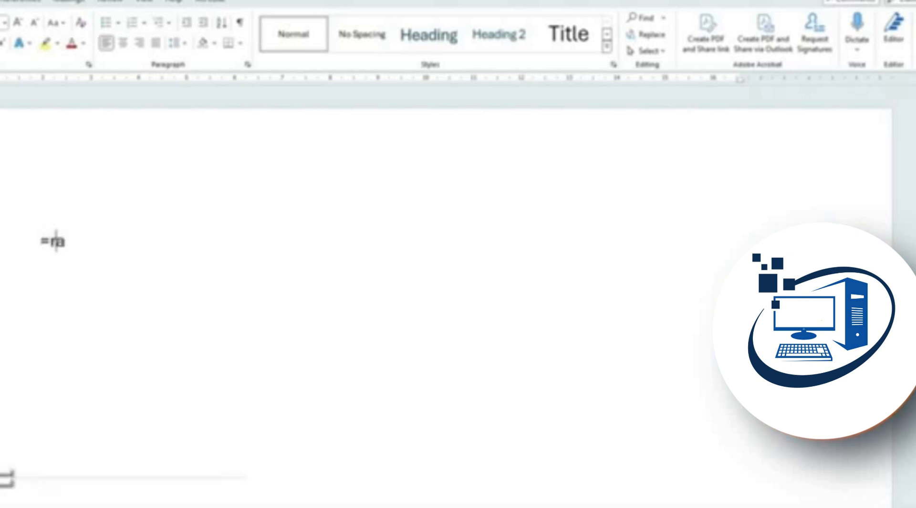
{"action": "type", "text": "nd()"}
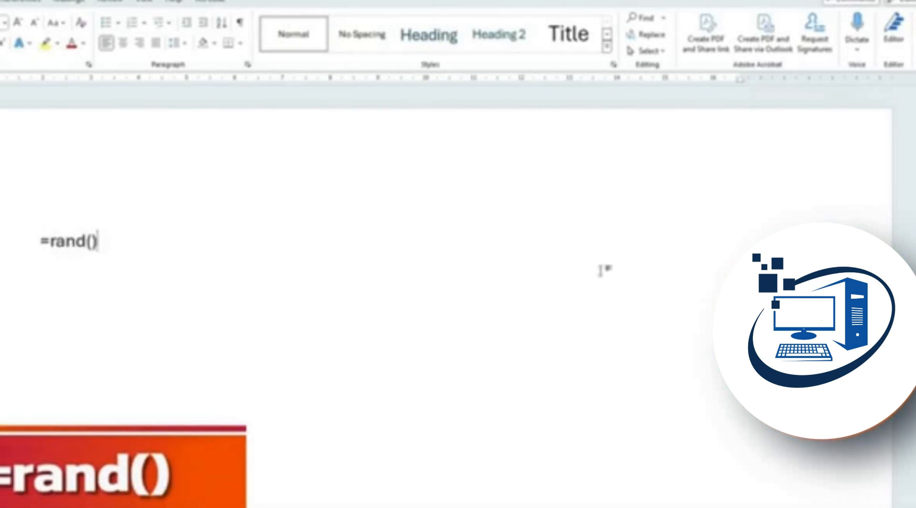
{"action": "key", "text": "Return"}
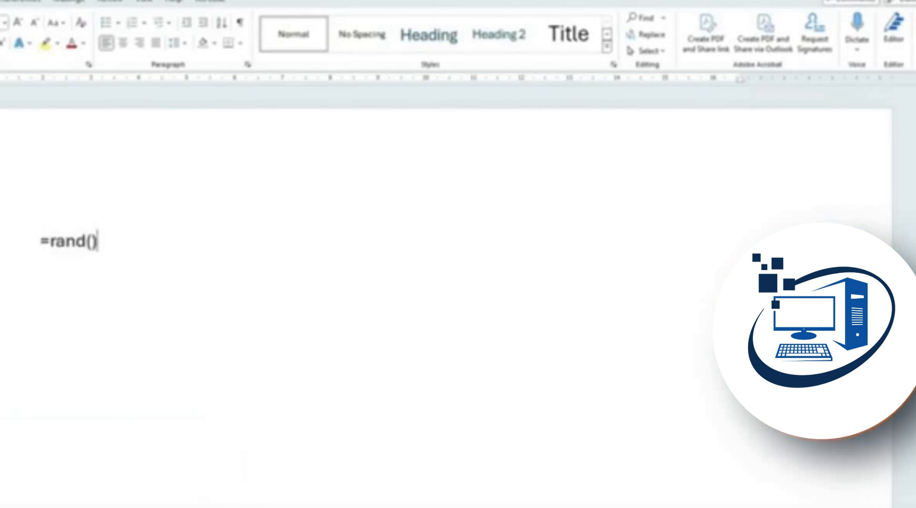
{"action": "scroll", "coordinate": [604, 274], "scroll_direction": "up", "scroll_amount": 3}
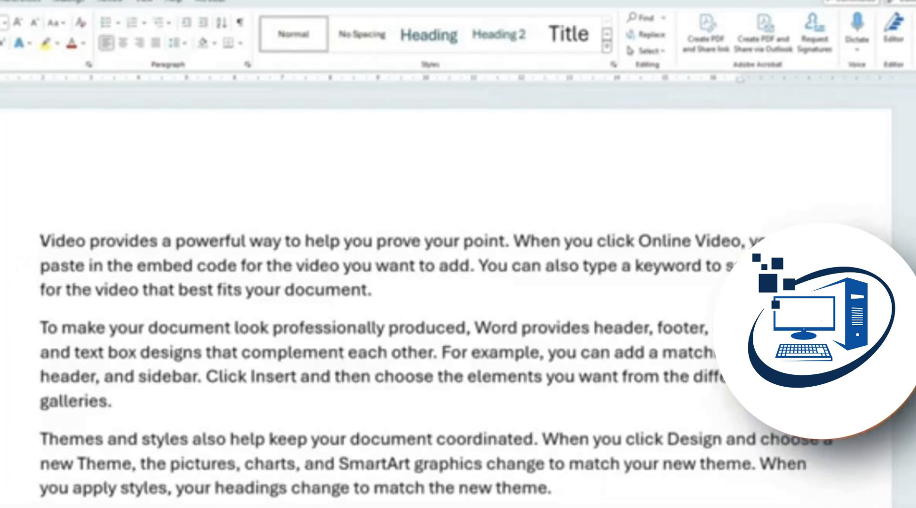
Select all the sample text in the document
{"action": "left_click_drag", "start_coordinate": [39, 240], "coordinate": [412, 462]}
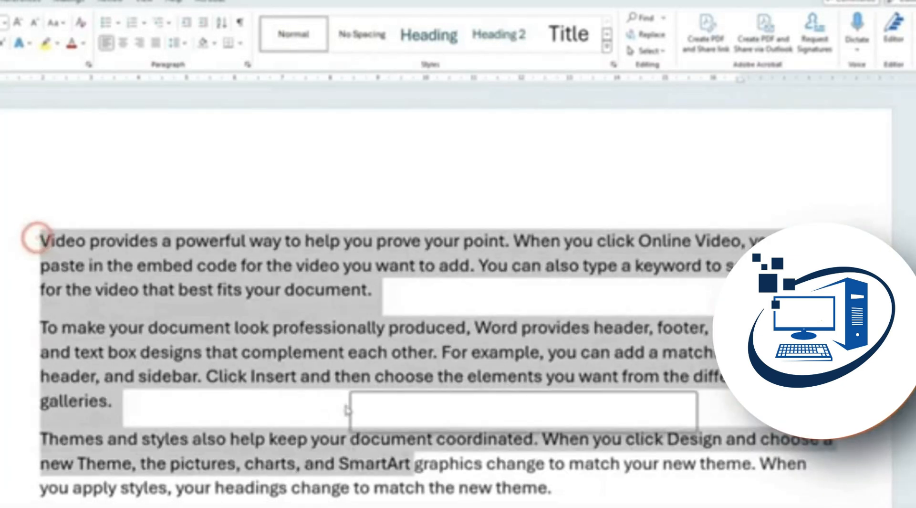
{"action": "left_click", "coordinate": [304, 322]}
{"action": "left_click", "coordinate": [289, 299]}
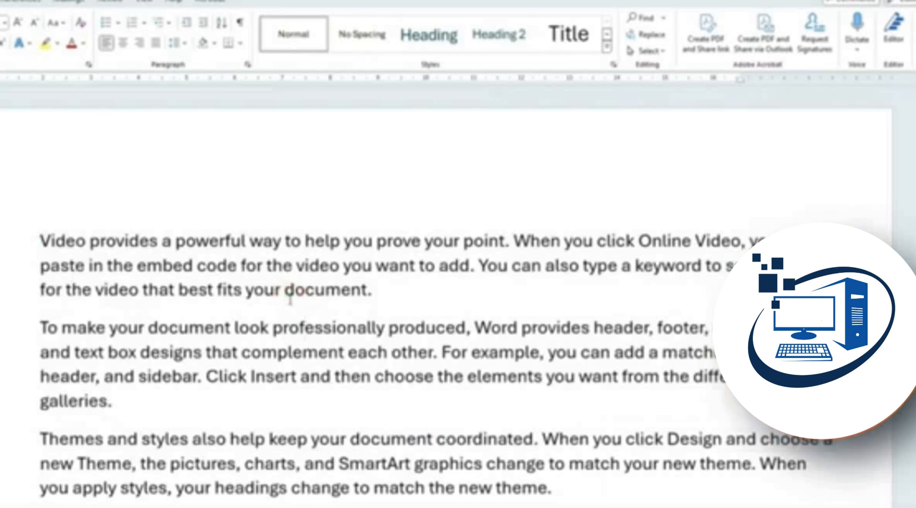
{"action": "key", "text": "ctrl+a"}
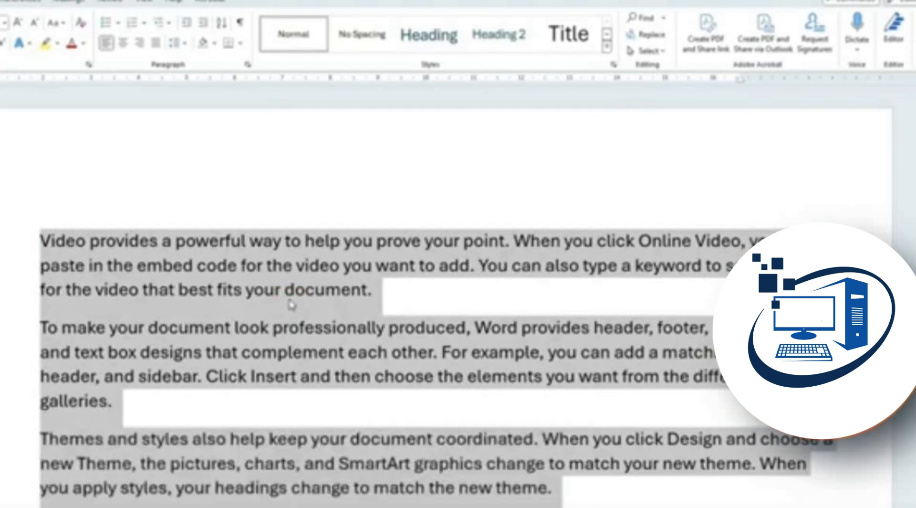
{"action": "scroll", "coordinate": [298, 306], "scroll_direction": "down", "scroll_amount": 7}
{"action": "scroll", "coordinate": [315, 315], "scroll_direction": "up", "scroll_amount": 6}
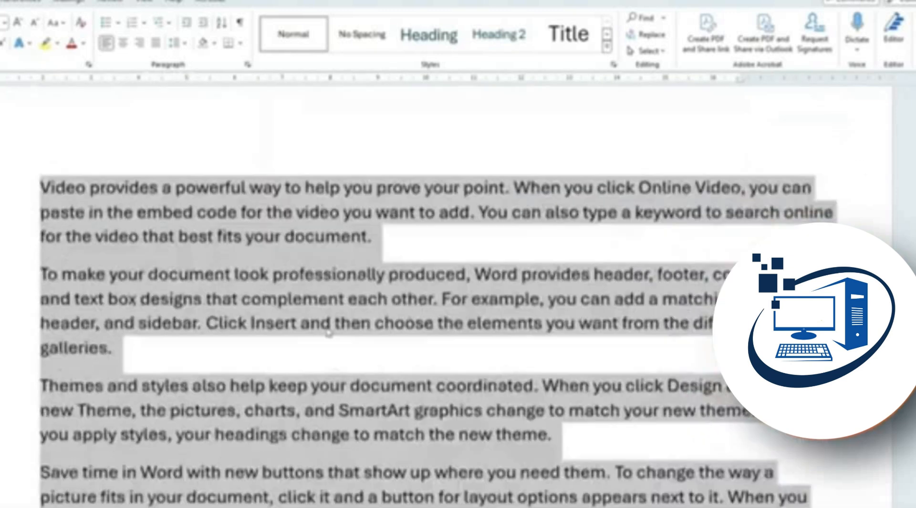
{"action": "scroll", "coordinate": [329, 333], "scroll_direction": "up", "scroll_amount": 2}
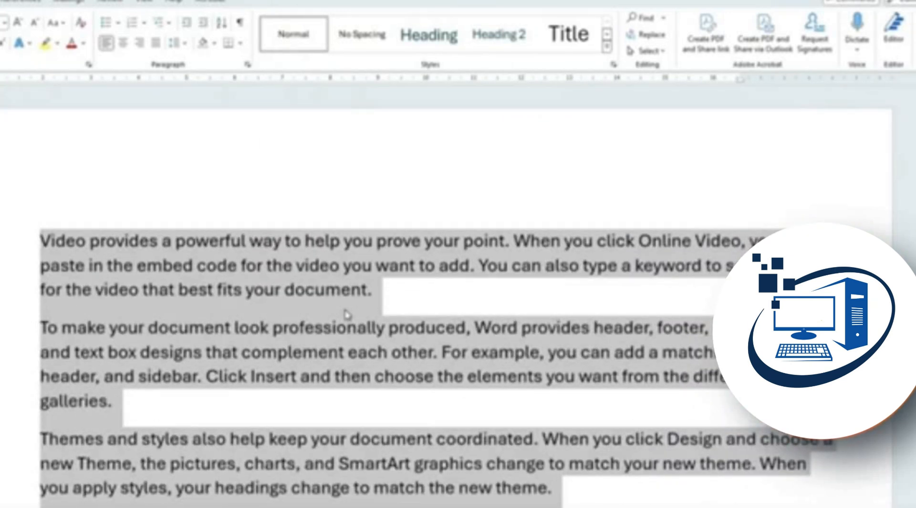
{"action": "right_click", "coordinate": [311, 273]}
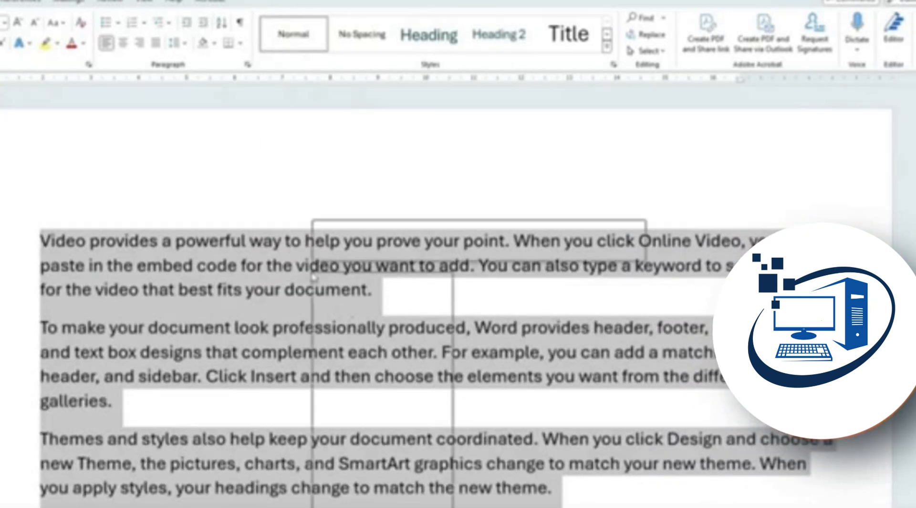
{"action": "left_click", "coordinate": [267, 273]}
{"action": "right_click", "coordinate": [268, 276]}
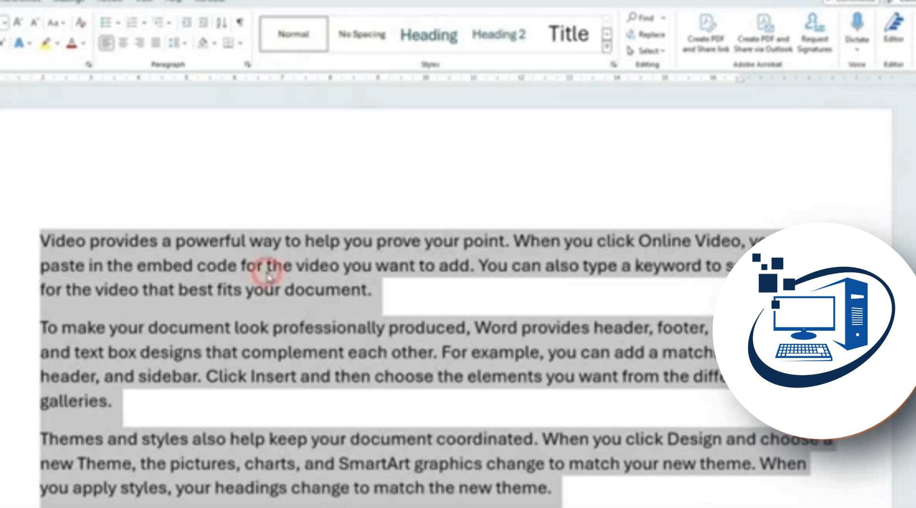
Colour the selected text red, add yellow highlighting, then remove the highlight with No Color
{"action": "left_click", "coordinate": [71, 44]}
{"action": "left_click", "coordinate": [85, 43]}
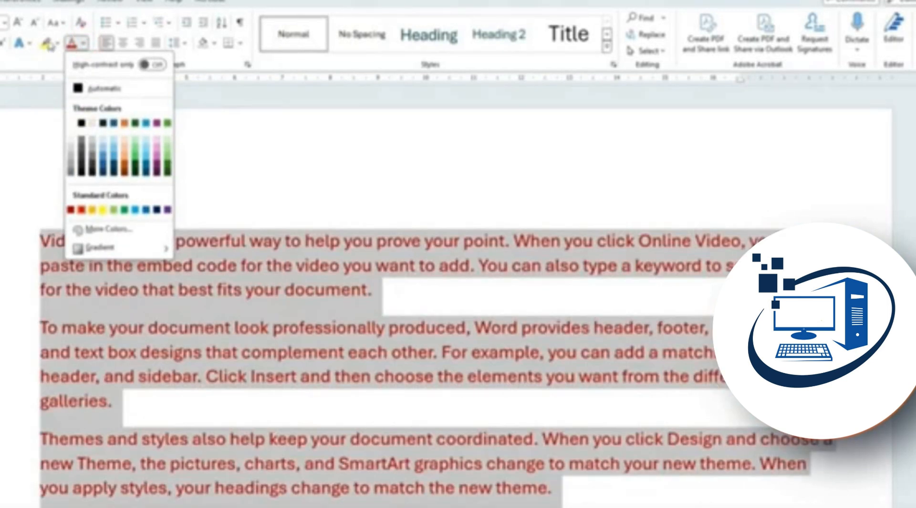
{"action": "left_click", "coordinate": [47, 43]}
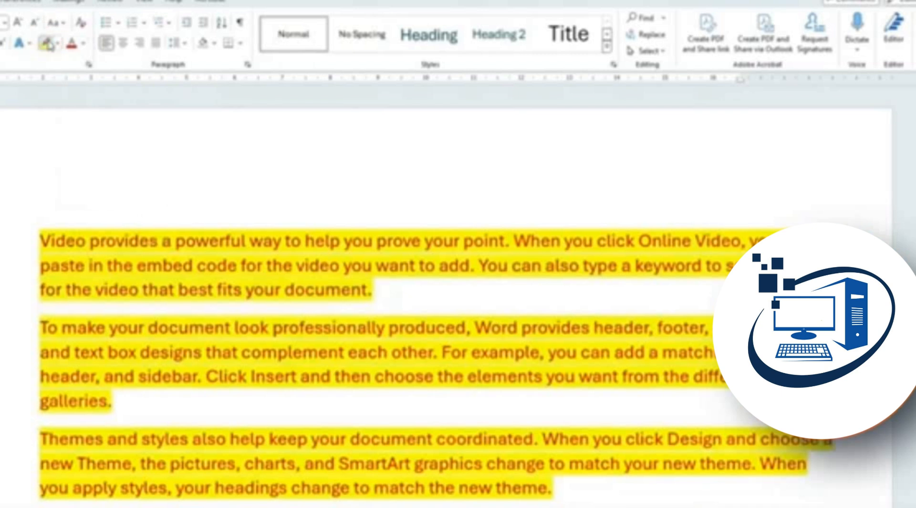
{"action": "left_click", "coordinate": [58, 44]}
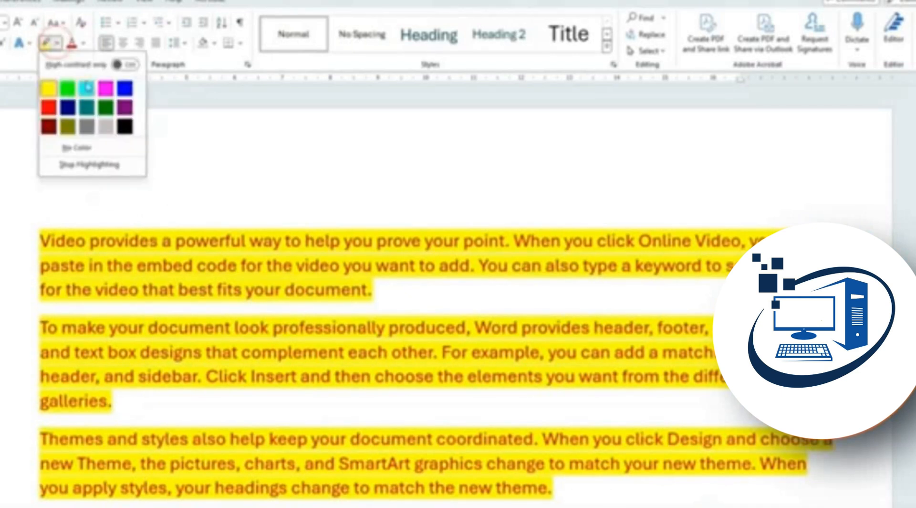
{"action": "left_click", "coordinate": [90, 148]}
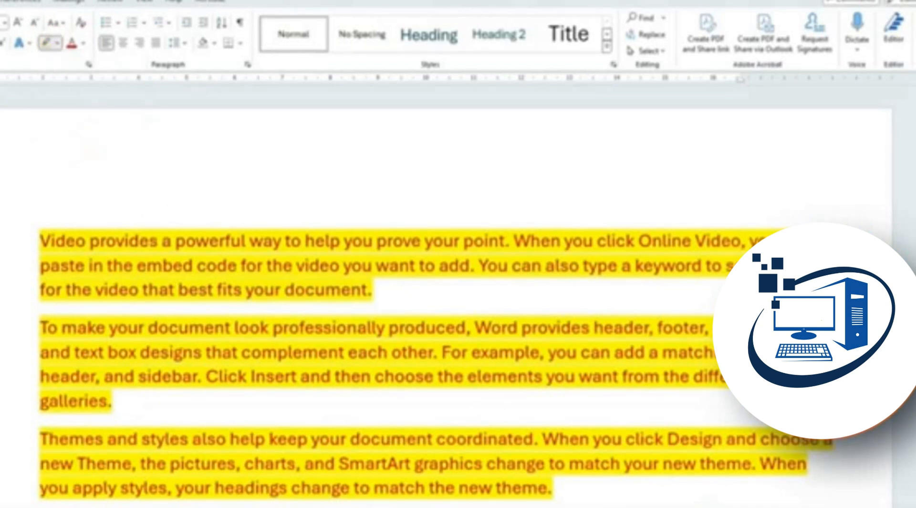
Dismiss the font list unchanged and deselect the text to check the result
{"action": "left_click", "coordinate": [0, 22]}
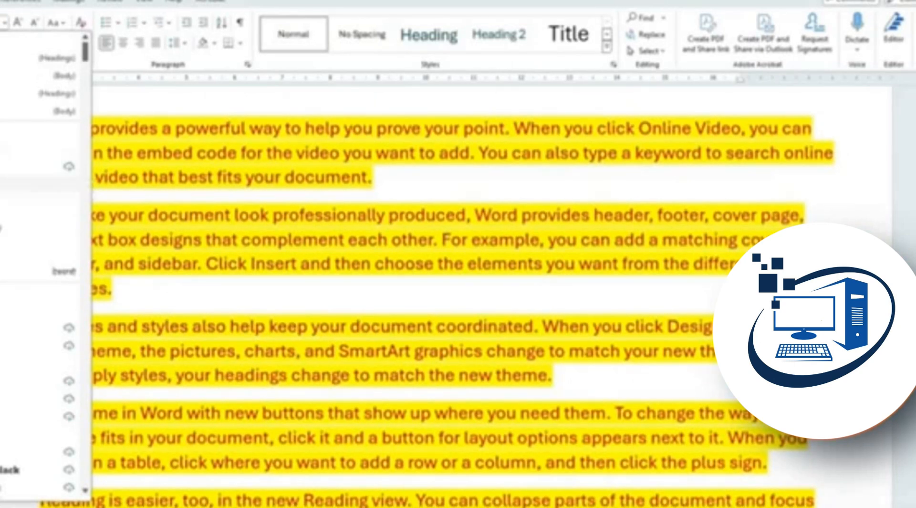
{"action": "left_click", "coordinate": [1, 308]}
{"action": "scroll", "coordinate": [1, 307], "scroll_direction": "down", "scroll_amount": 2}
{"action": "left_click", "coordinate": [1, 307]}
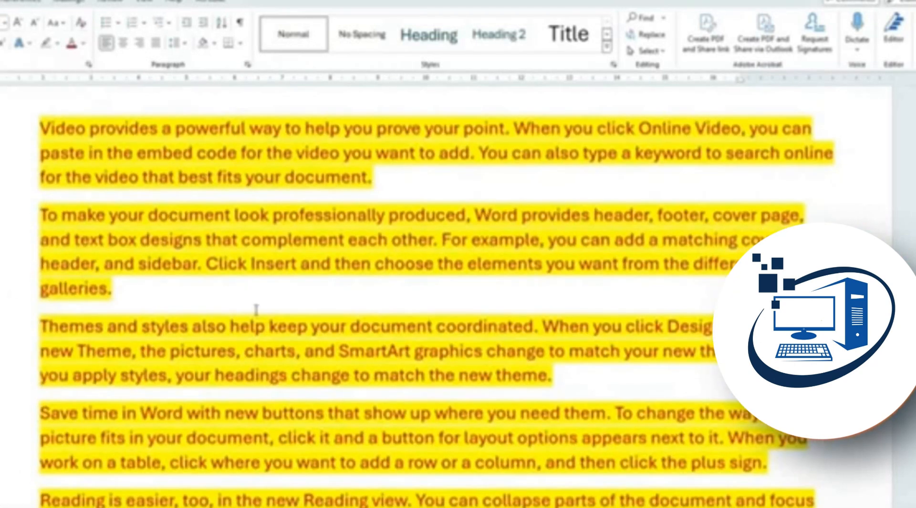
{"action": "scroll", "coordinate": [256, 310], "scroll_direction": "up", "scroll_amount": 2}
{"action": "scroll", "coordinate": [249, 280], "scroll_direction": "down", "scroll_amount": 2}
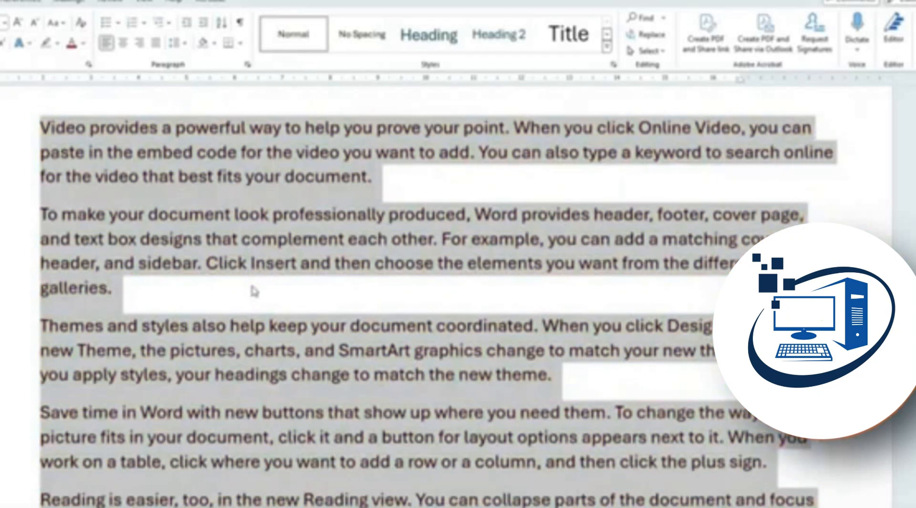
{"action": "left_click", "coordinate": [251, 285]}
{"action": "scroll", "coordinate": [249, 318], "scroll_direction": "up", "scroll_amount": 2}
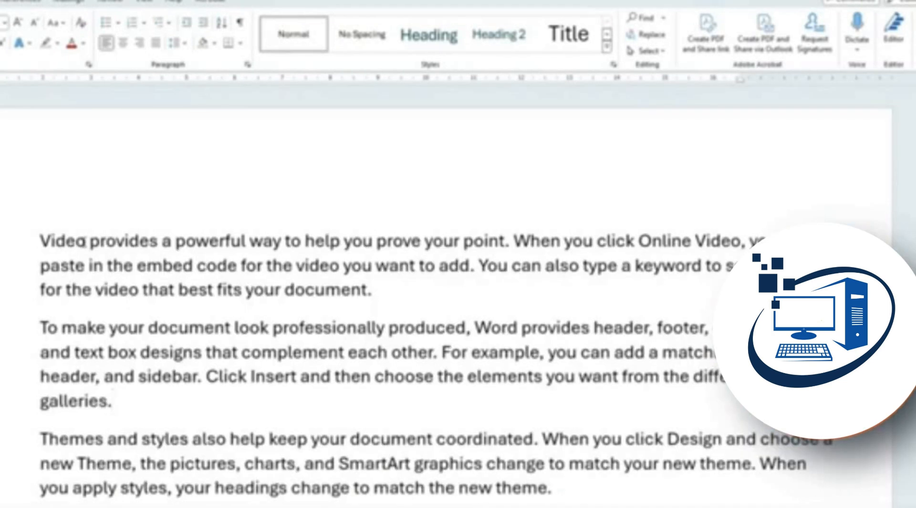
Make the word Video bold with Ctrl+B, then remove the bold again
{"action": "double_click", "coordinate": [76, 241]}
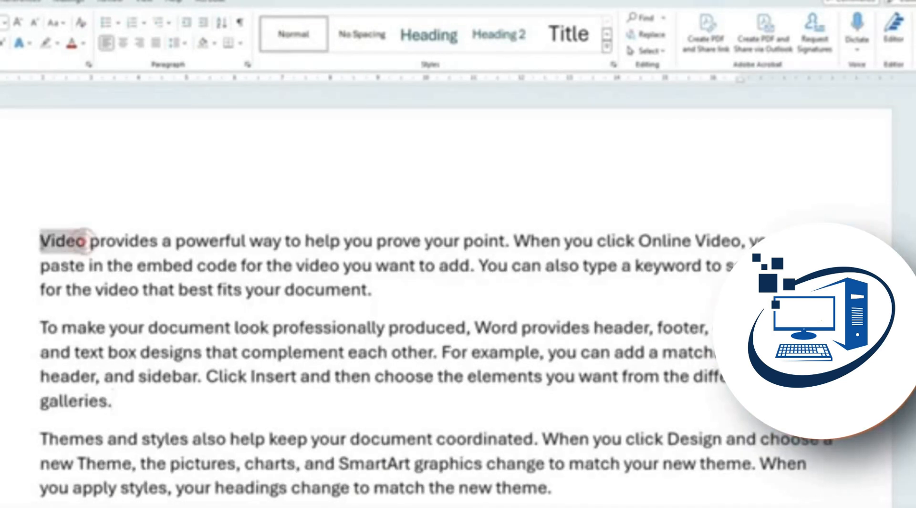
{"action": "key", "text": "ctrl+b"}
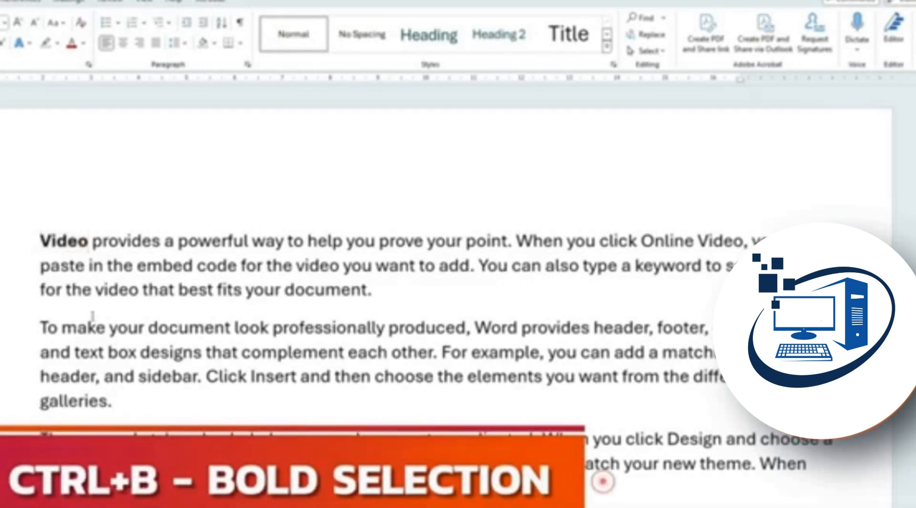
{"action": "key", "text": "ctrl+b"}
{"action": "left_click", "coordinate": [84, 240]}
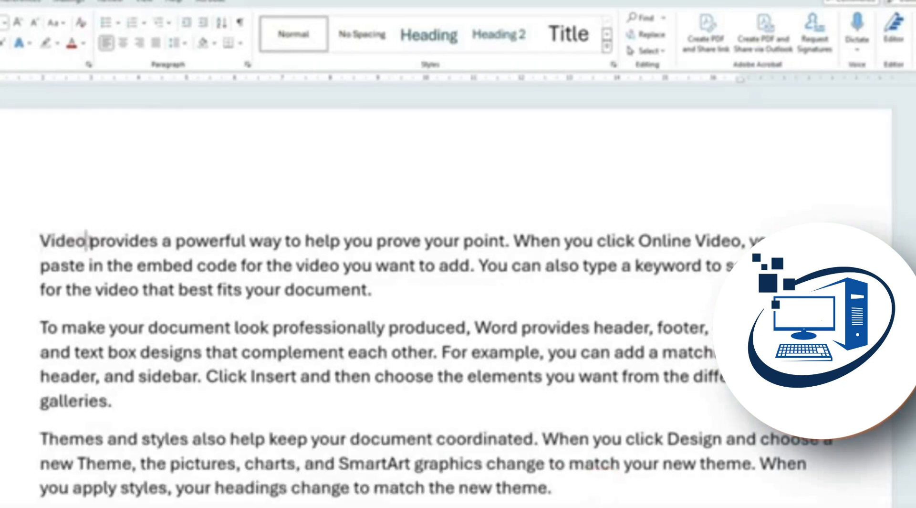
Select Video, document, example, choose and Click Insert together as one multi-selection
{"action": "left_click_drag", "start_coordinate": [85, 241], "coordinate": [43, 247]}
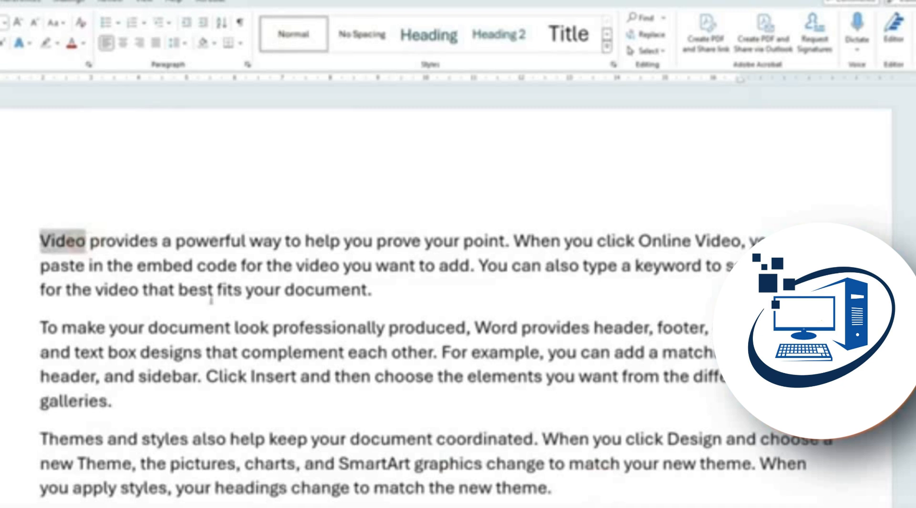
{"action": "left_click_drag", "start_coordinate": [368, 291], "coordinate": [286, 292]}
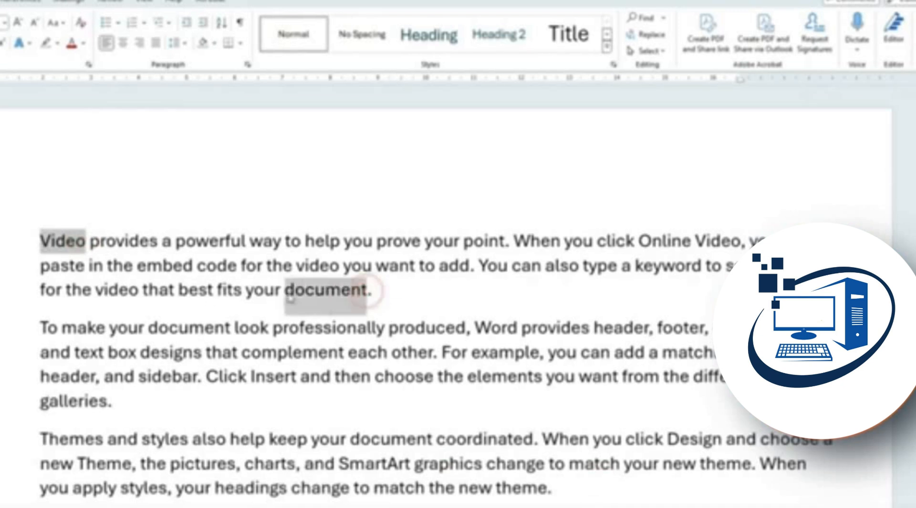
{"action": "left_click_drag", "start_coordinate": [541, 352], "coordinate": [472, 353]}
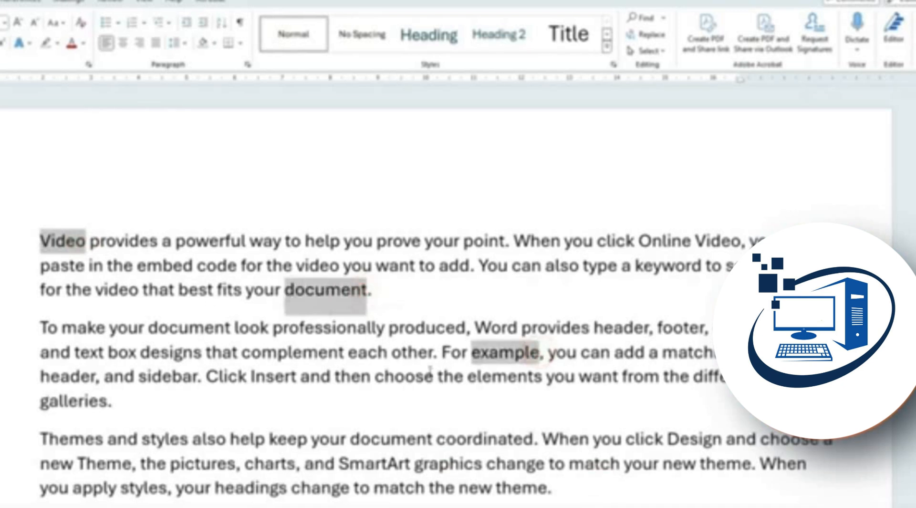
{"action": "left_click_drag", "start_coordinate": [434, 376], "coordinate": [376, 383]}
{"action": "left_click_drag", "start_coordinate": [255, 377], "coordinate": [206, 382]}
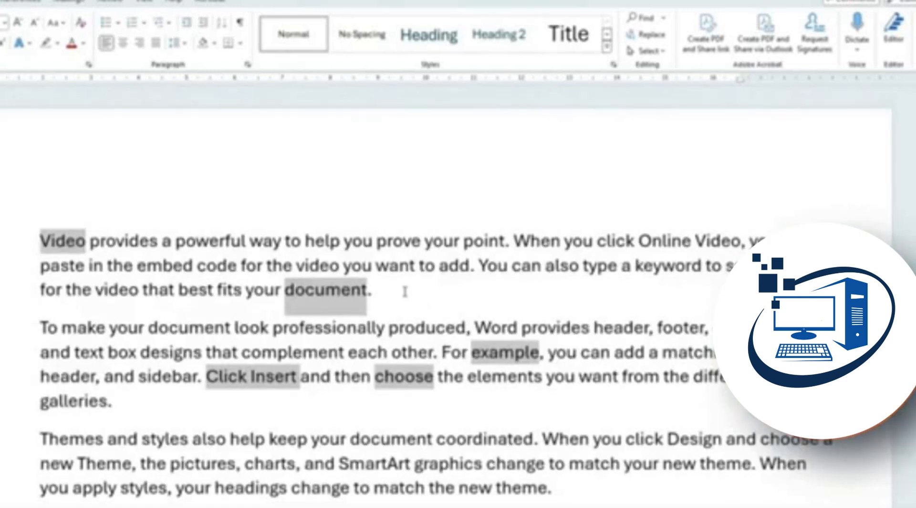
Select the word Video and view it in the clipboard history
{"action": "left_click", "coordinate": [401, 295]}
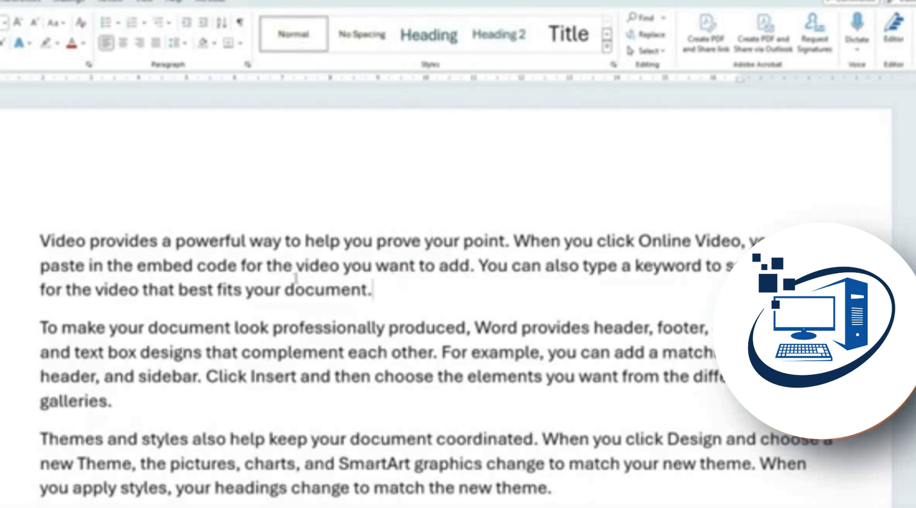
{"action": "left_click_drag", "start_coordinate": [88, 241], "coordinate": [44, 250]}
{"action": "key", "text": "ctrl+c"}
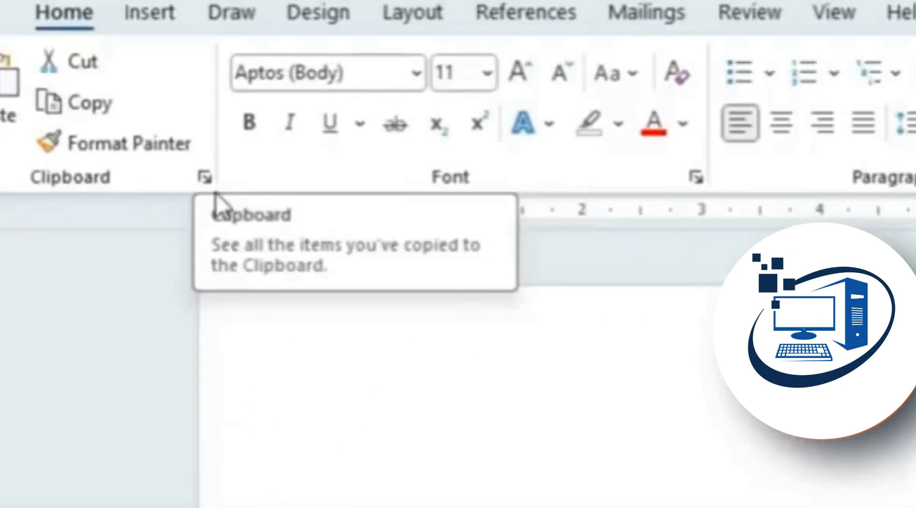
{"action": "left_click", "coordinate": [202, 172]}
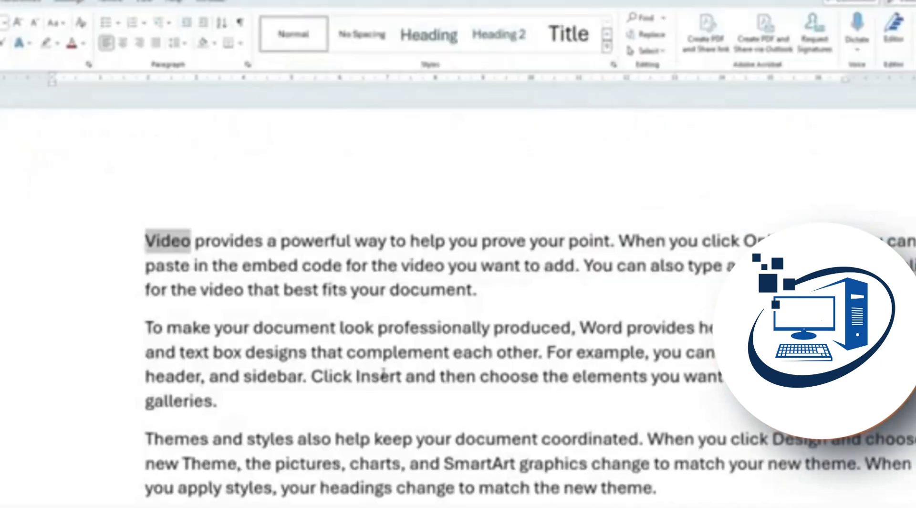
{"action": "left_click", "coordinate": [382, 374]}
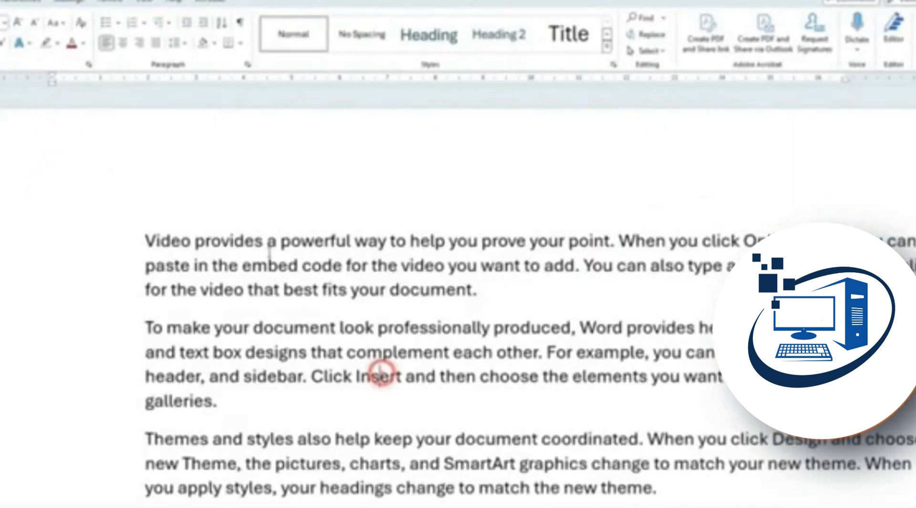
Select Video provides, document, professionally produced and elements together
{"action": "left_click_drag", "start_coordinate": [267, 240], "coordinate": [146, 241]}
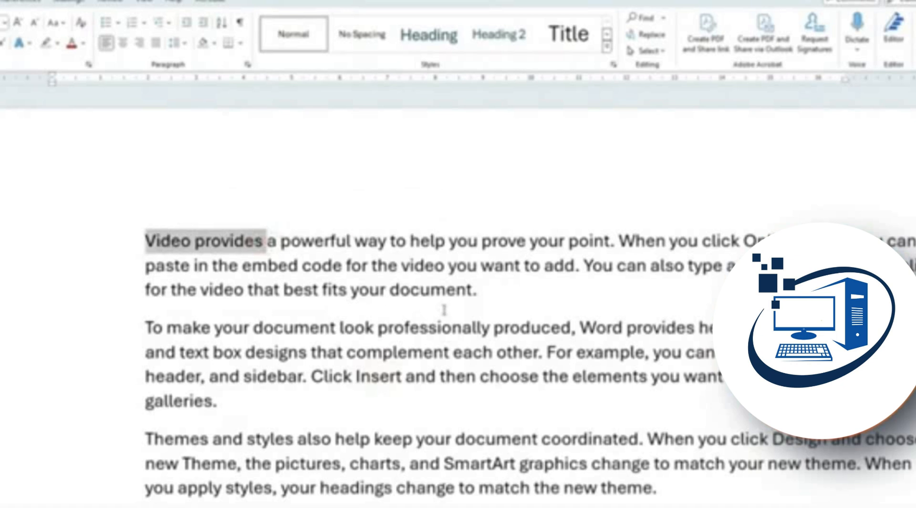
{"action": "double_click", "coordinate": [474, 290], "text": "ctrl"}
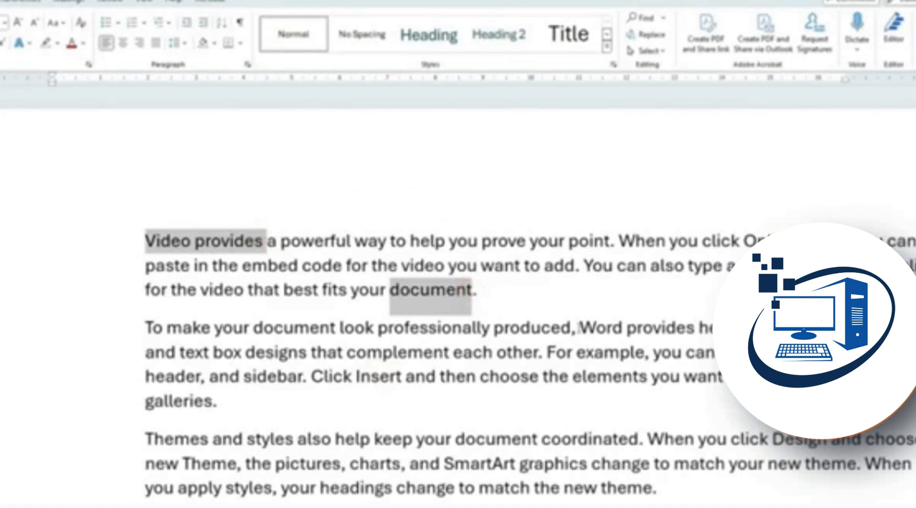
{"action": "left_click_drag", "start_coordinate": [572, 327], "coordinate": [378, 329]}
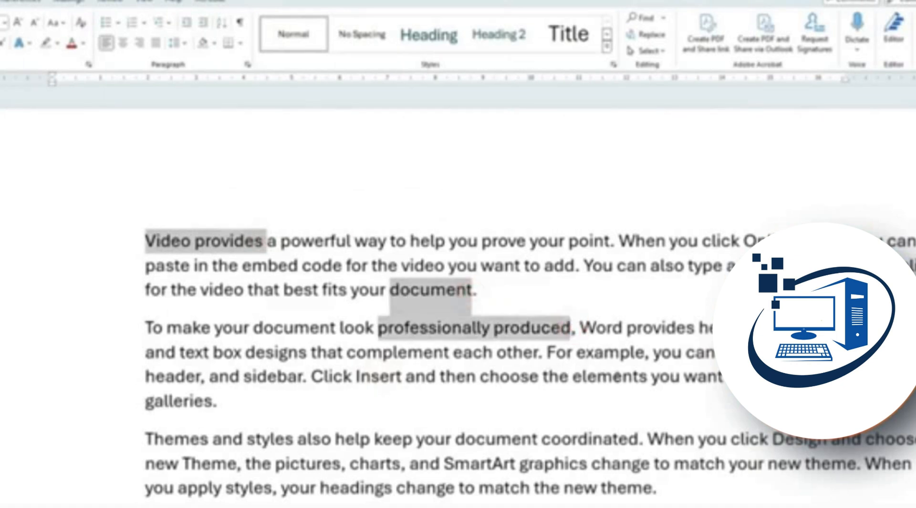
{"action": "double_click", "coordinate": [648, 377], "text": "ctrl"}
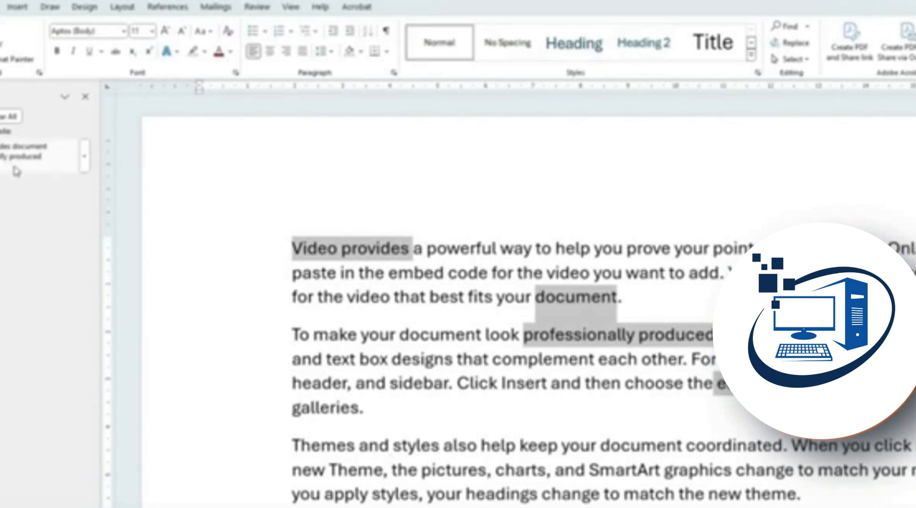
Paste the collected phrases from the clipboard on a new line below the last paragraph
{"action": "scroll", "coordinate": [537, 363], "scroll_direction": "down", "scroll_amount": 8}
{"action": "left_click", "coordinate": [592, 243]}
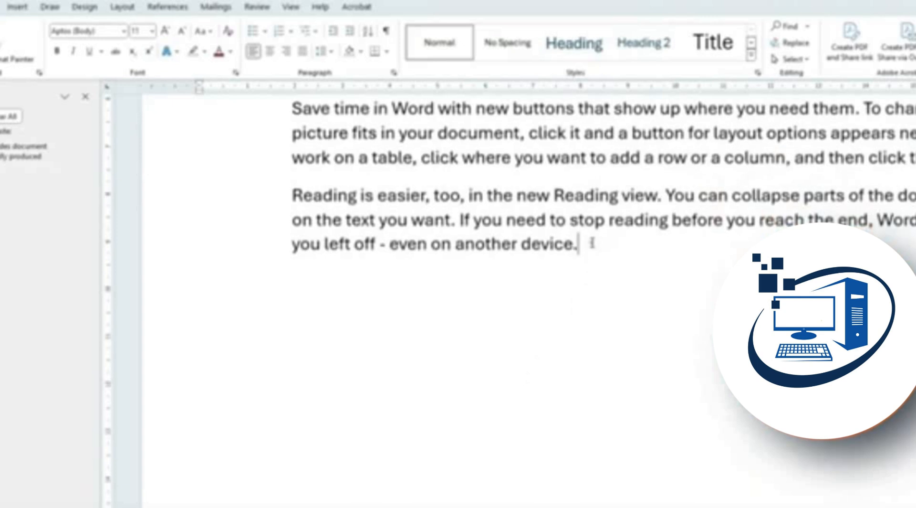
{"action": "key", "text": "Return"}
{"action": "key", "text": "Return"}
{"action": "left_click", "coordinate": [3, 169]}
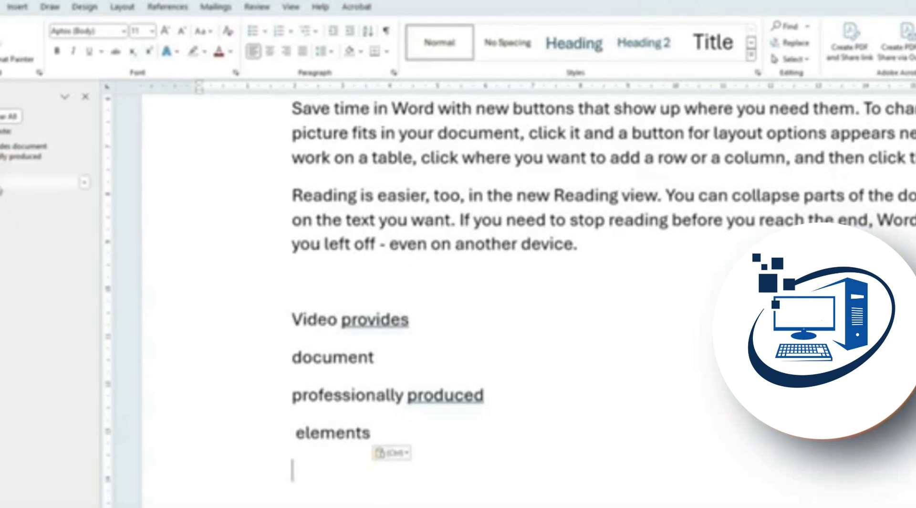
{"action": "type", "text": "Video"}
Paste the copied text after 'Video provides' and after 'produced', then undo these trial pastes
{"action": "left_click", "coordinate": [453, 319]}
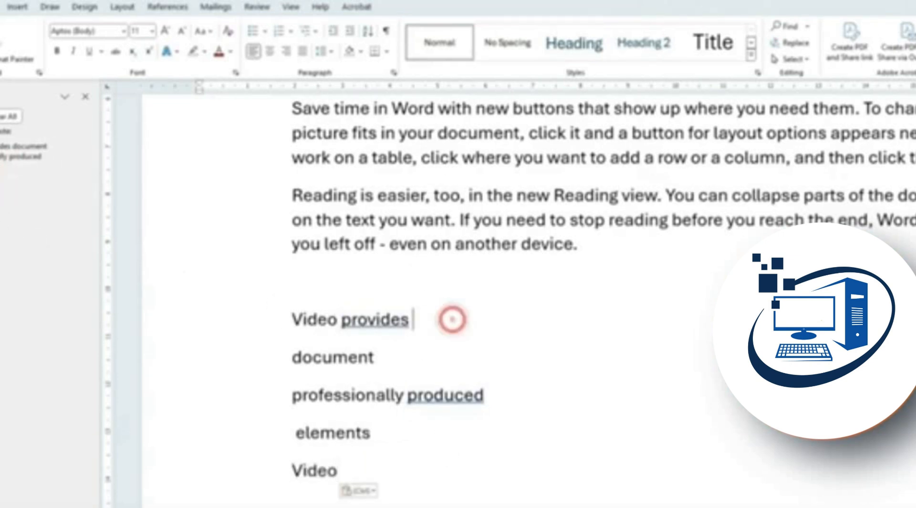
{"action": "key", "text": "ctrl+v"}
{"action": "left_click", "coordinate": [519, 406]}
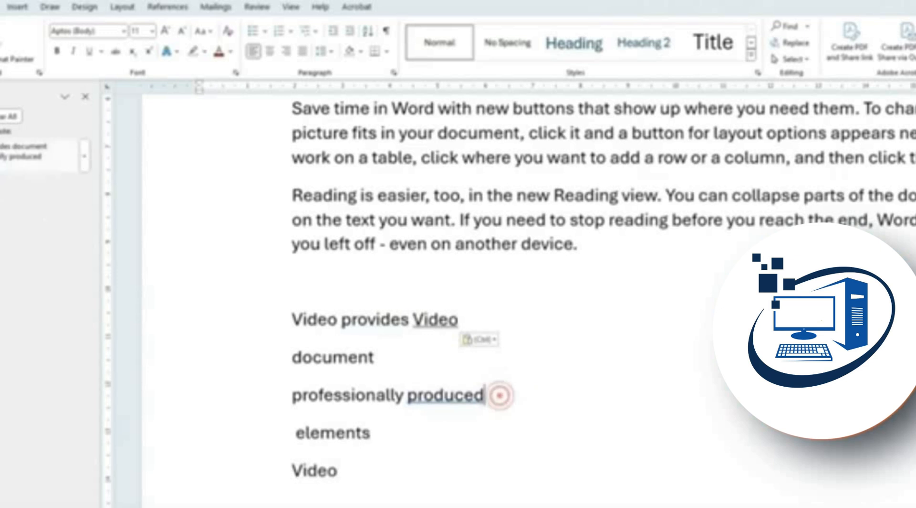
{"action": "type", "text": "Video provides document professionally produced"}
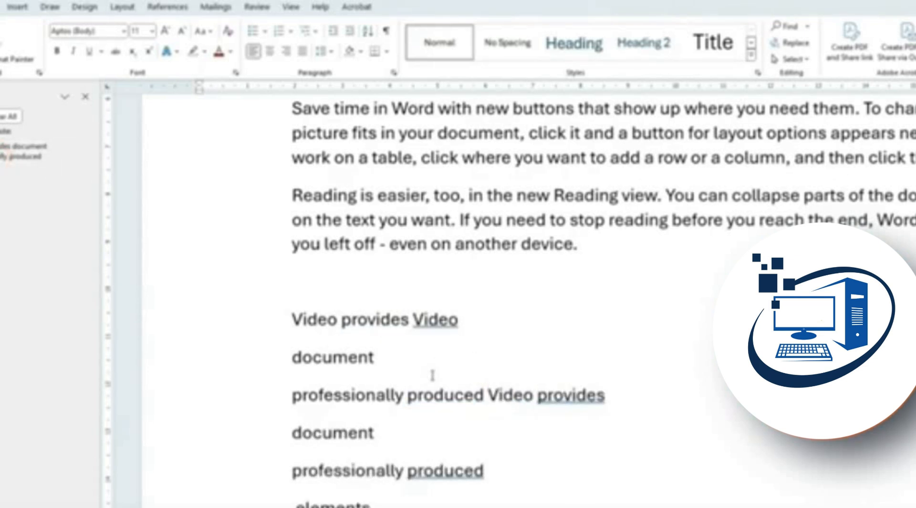
{"action": "key", "text": "ctrl+z"}
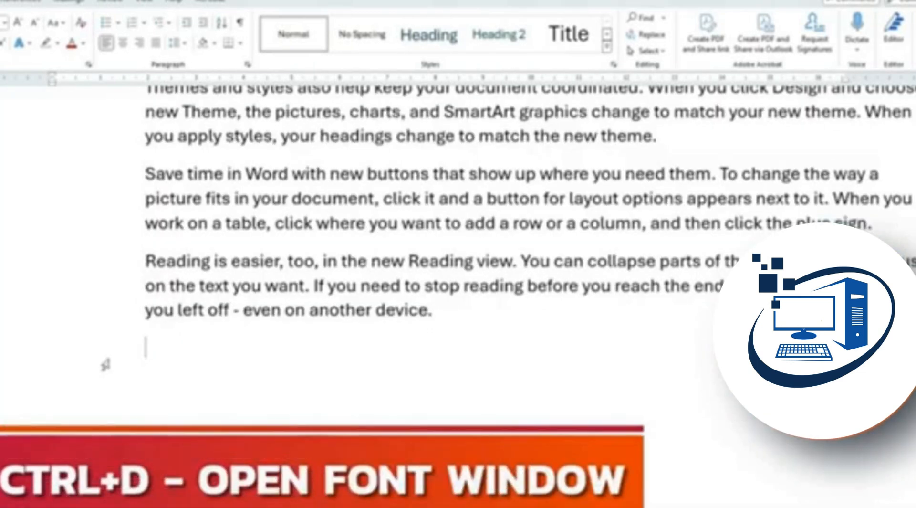
Close the Font dialog unchanged, close the Clipboard pane, and dismiss the font list
{"action": "key", "text": "ctrl+d"}
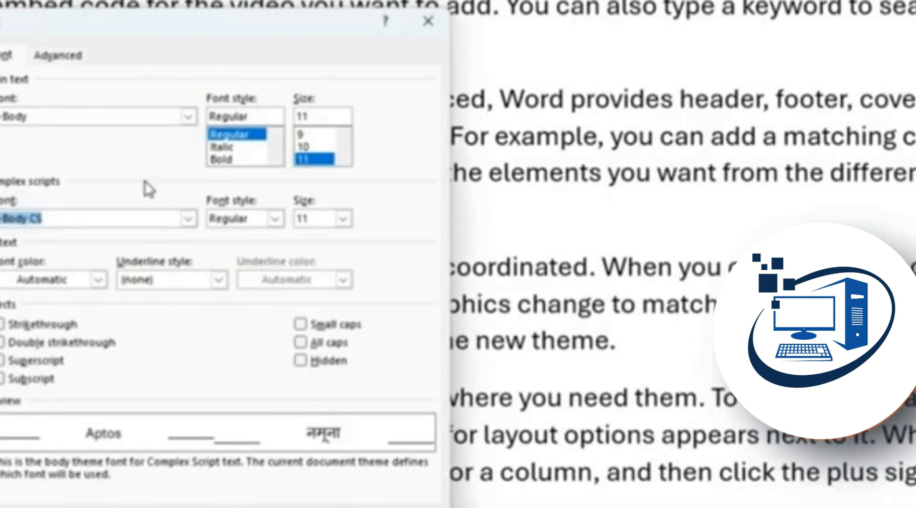
{"action": "left_click", "coordinate": [428, 21]}
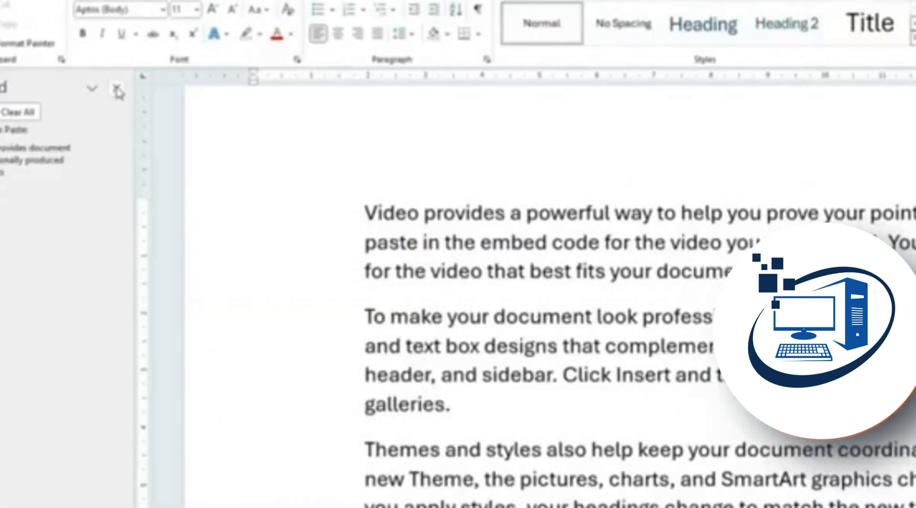
{"action": "left_click", "coordinate": [116, 86]}
{"action": "left_click", "coordinate": [164, 10]}
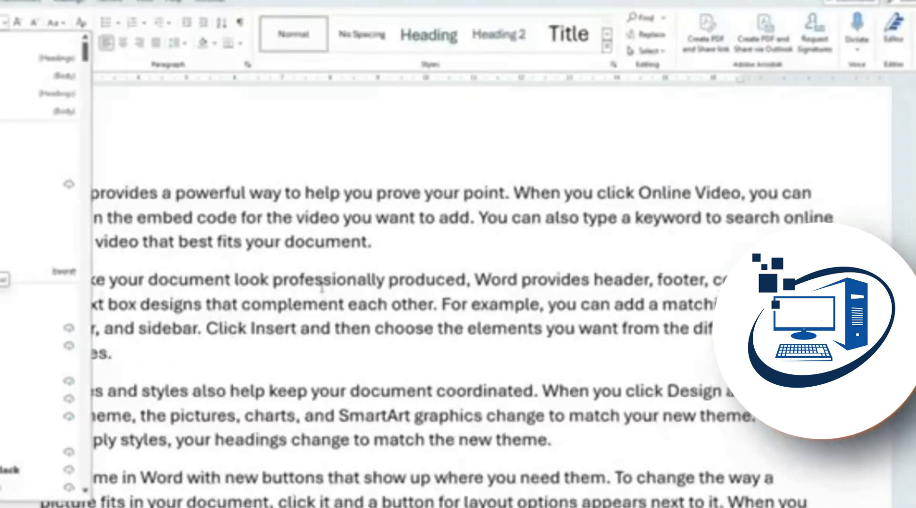
{"action": "left_click", "coordinate": [319, 286]}
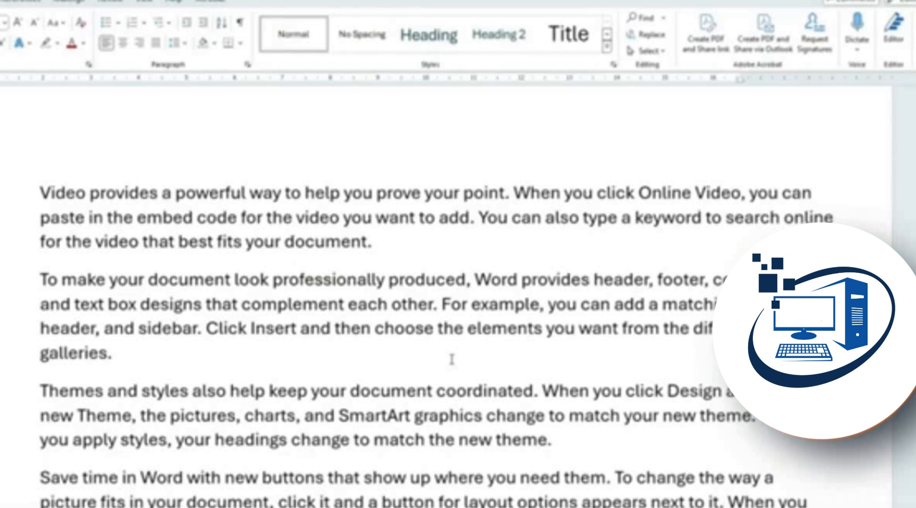
Set Regular 16 pt as the default font for this document only in the Font dialog
{"action": "key", "text": "ctrl+d"}
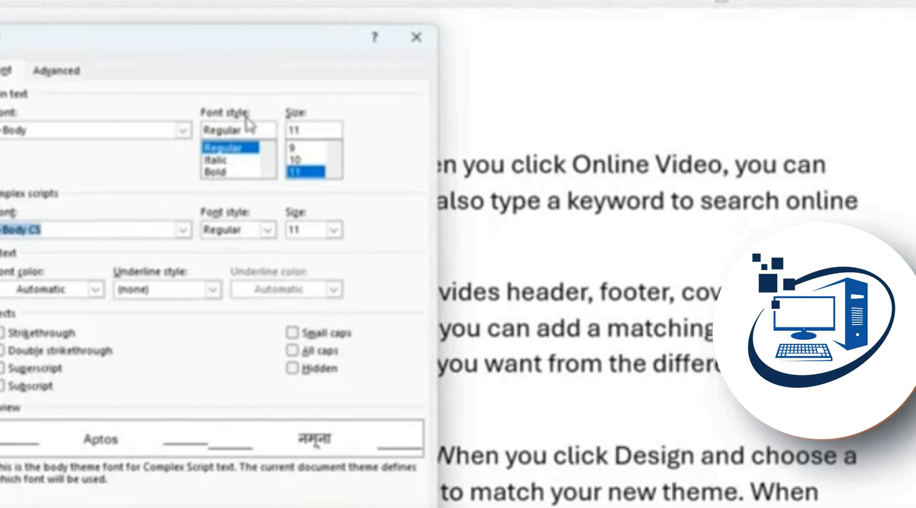
{"action": "left_click", "coordinate": [234, 171]}
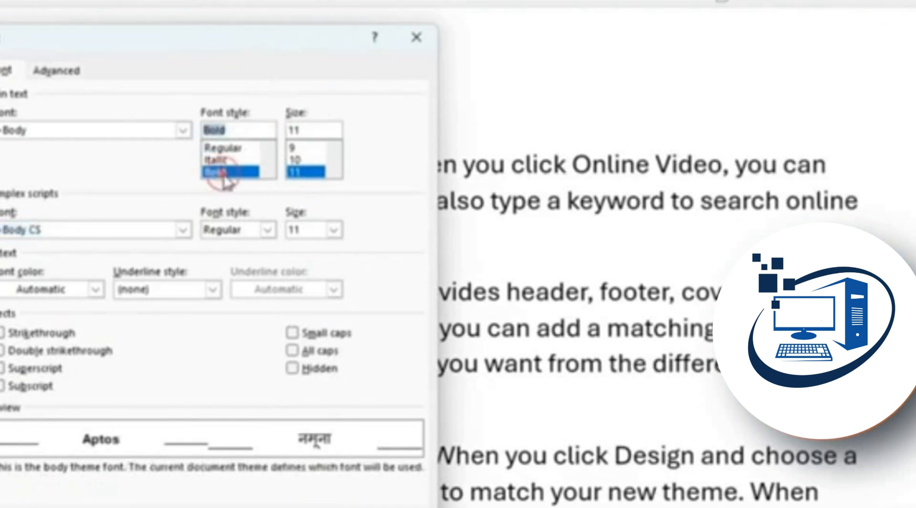
{"action": "left_click", "coordinate": [224, 147]}
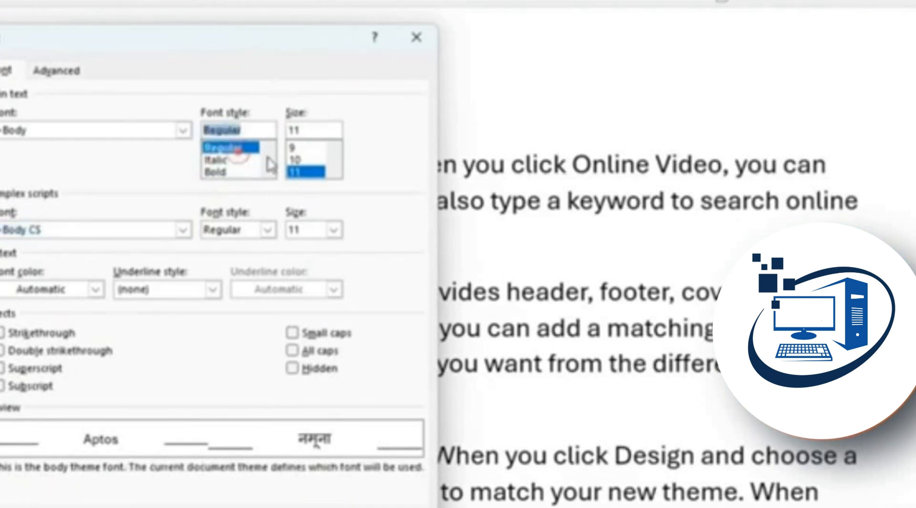
{"action": "left_click", "coordinate": [333, 172]}
{"action": "left_click", "coordinate": [333, 172]}
{"action": "left_click", "coordinate": [333, 172]}
{"action": "left_click", "coordinate": [333, 172]}
{"action": "left_click", "coordinate": [305, 160]}
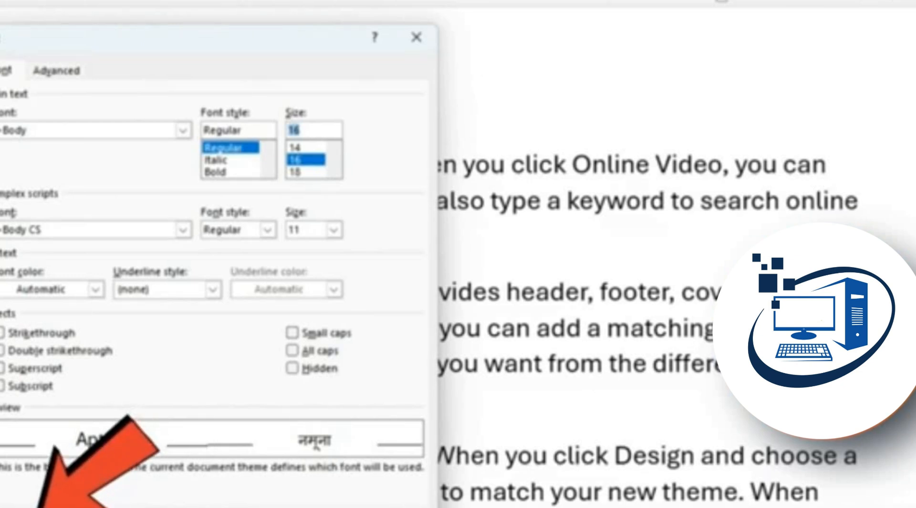
{"action": "left_click", "coordinate": [38, 506]}
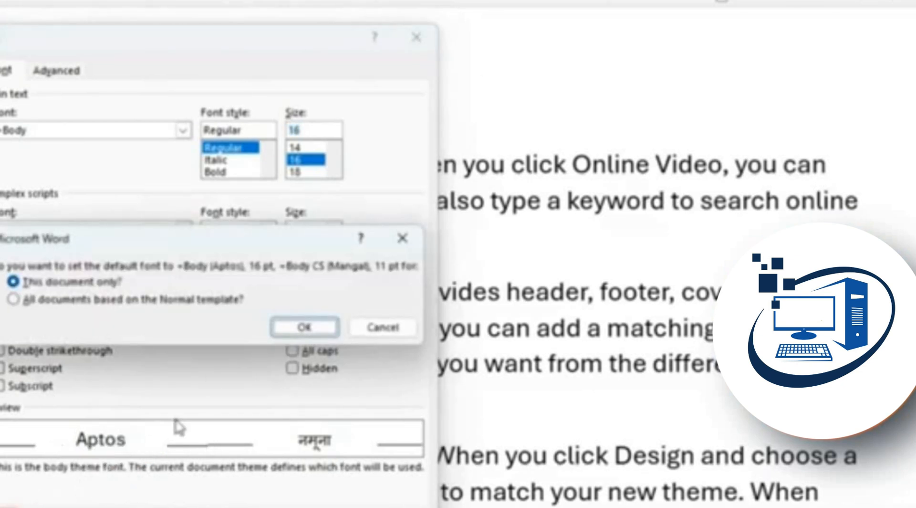
{"action": "left_click", "coordinate": [303, 327]}
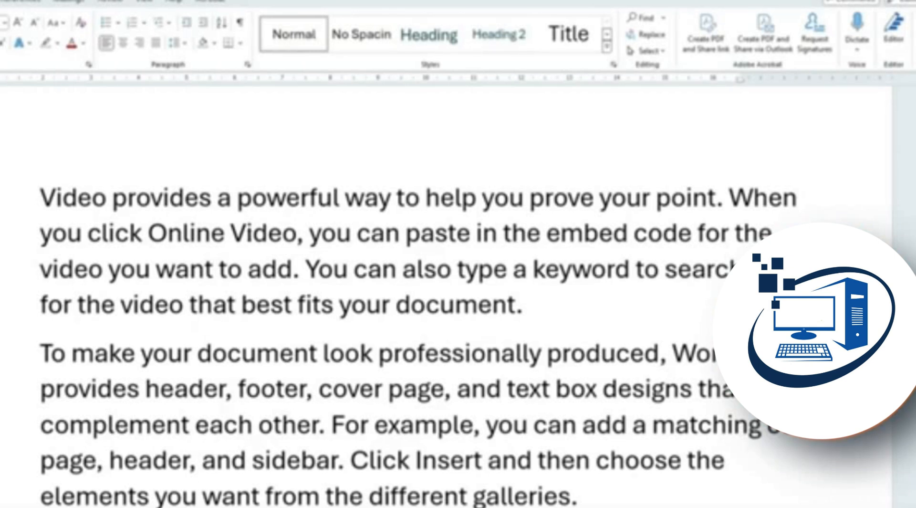
Centre the paragraph starting 'Video', restore it to left alignment, and insert a blank line above it
{"action": "scroll", "coordinate": [501, 280], "scroll_direction": "down", "scroll_amount": 4}
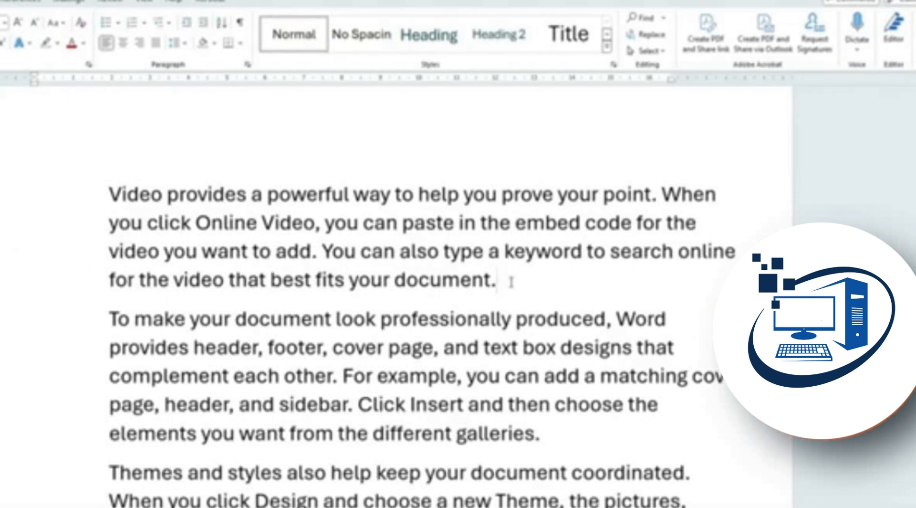
{"action": "left_click_drag", "start_coordinate": [514, 279], "coordinate": [72, 193]}
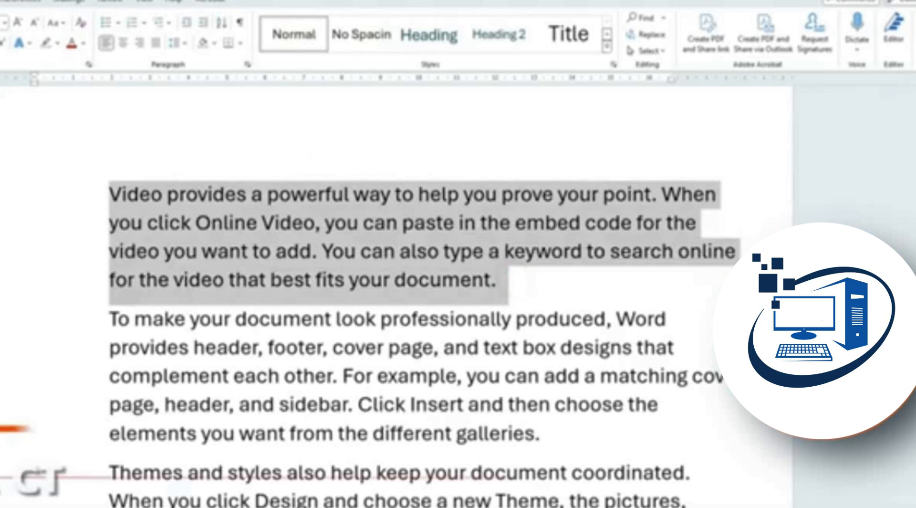
{"action": "key", "text": "ctrl+e"}
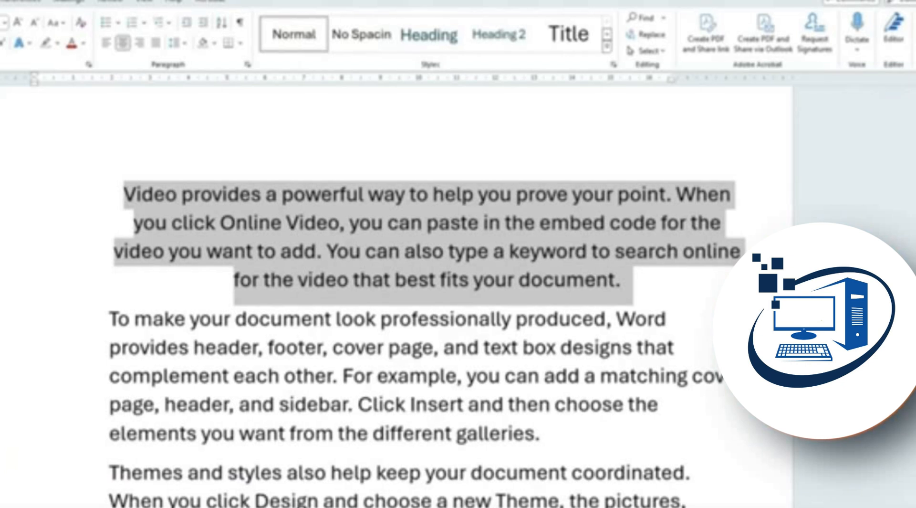
{"action": "key", "text": "ctrl+l"}
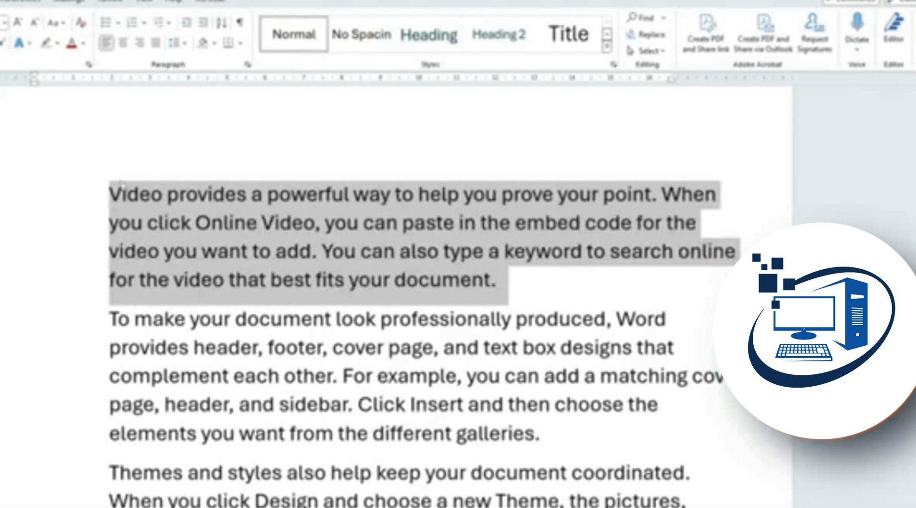
{"action": "left_click", "coordinate": [113, 191]}
{"action": "key", "text": "Return"}
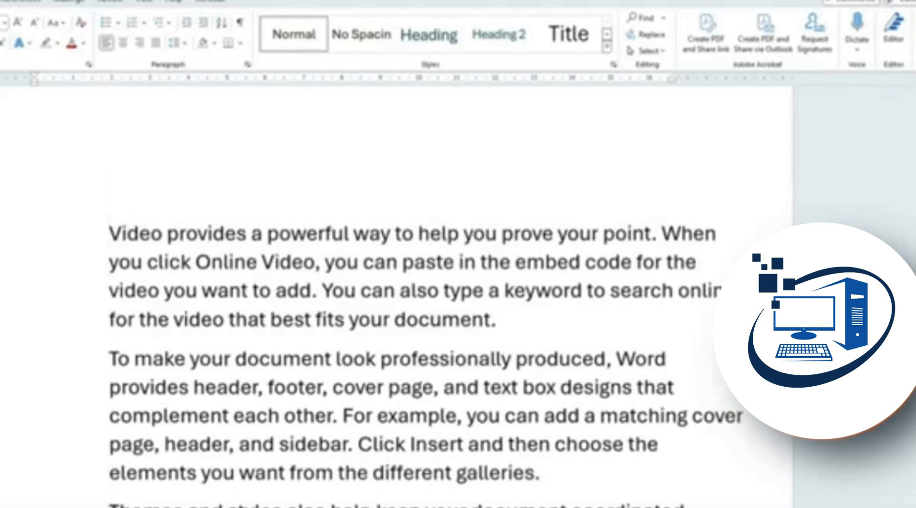
Type the title 'Ms word' on the blank line above the first paragraph
{"action": "key", "text": "Up"}
{"action": "type", "text": "ns word"}
{"action": "key", "text": "shift+Home"}
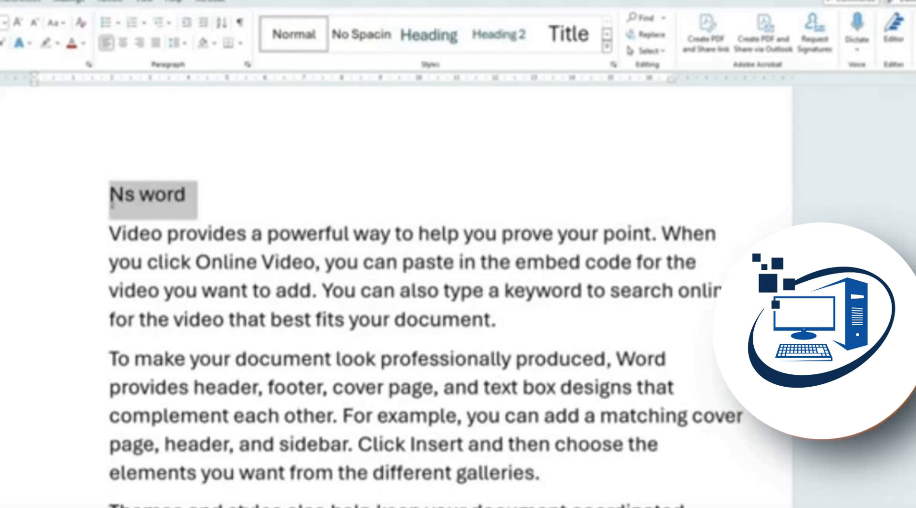
{"action": "key", "text": "BackSpace"}
{"action": "type", "text": "Ms word"}
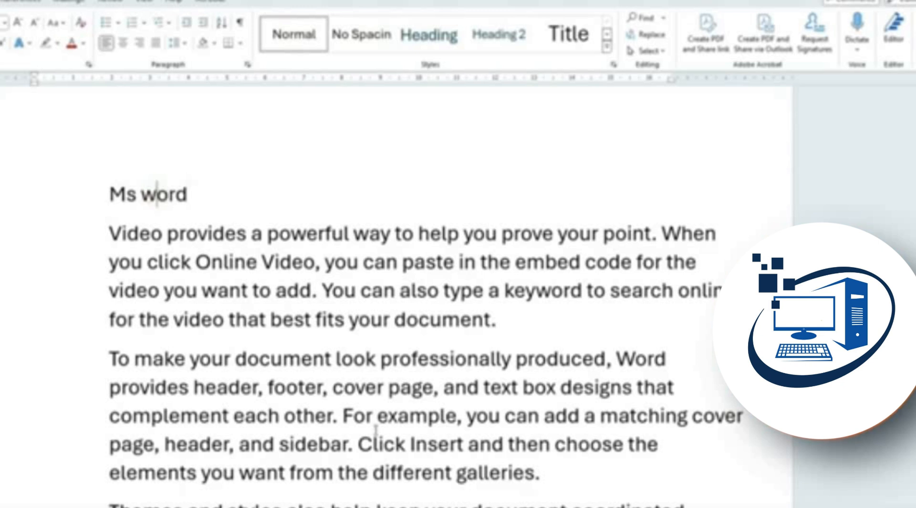
Centre, bold and enlarge the 'Ms word' title, then open the search panel with Ctrl+F
{"action": "key", "text": "ctrl+e"}
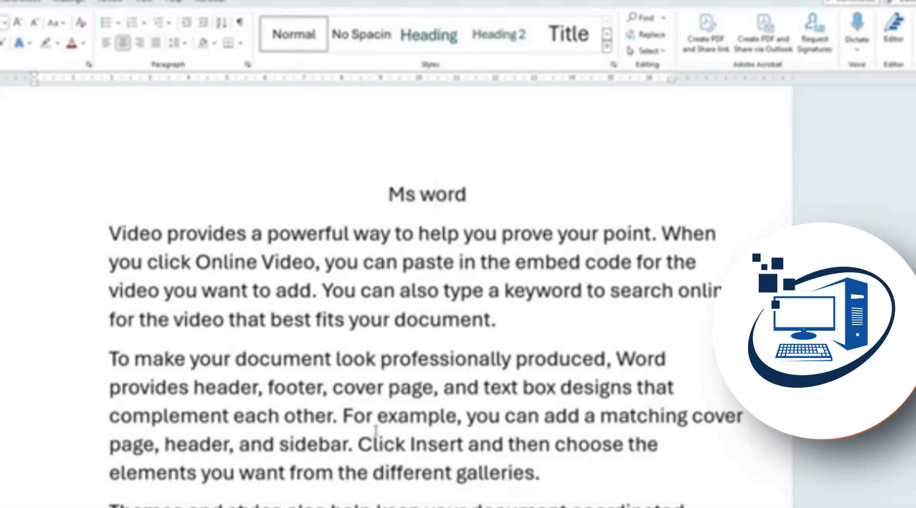
{"action": "triple_click", "coordinate": [432, 193]}
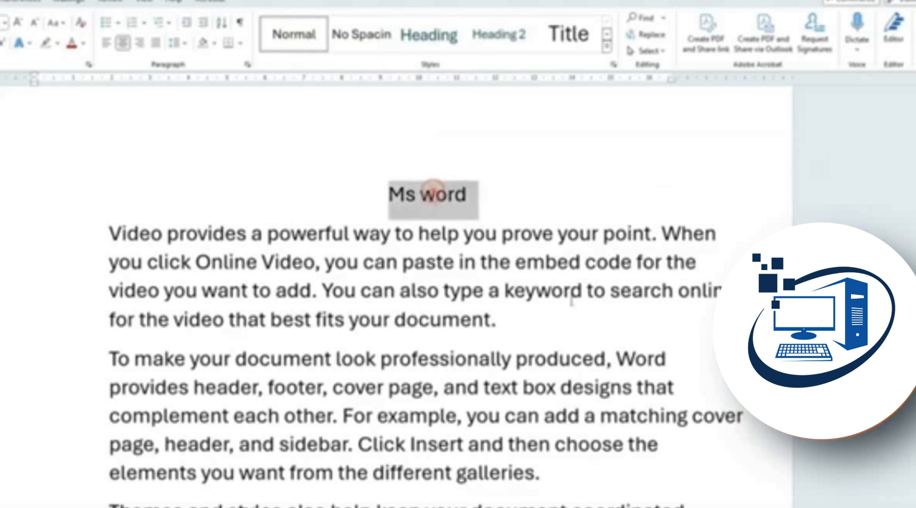
{"action": "key", "text": "ctrl+b"}
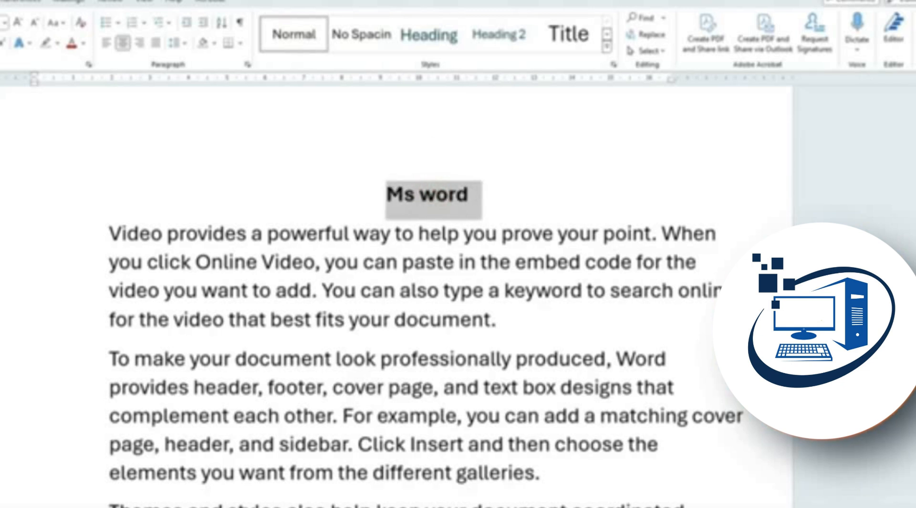
{"action": "key", "text": "ctrl+]"}
{"action": "key", "text": "ctrl+]"}
{"action": "key", "text": "ctrl+]"}
{"action": "key", "text": "ctrl+]"}
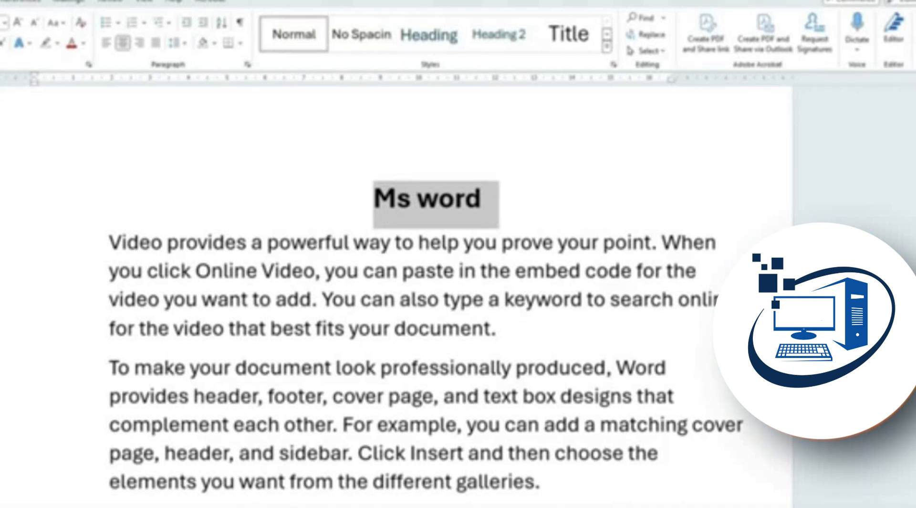
{"action": "key", "text": "ctrl+f"}
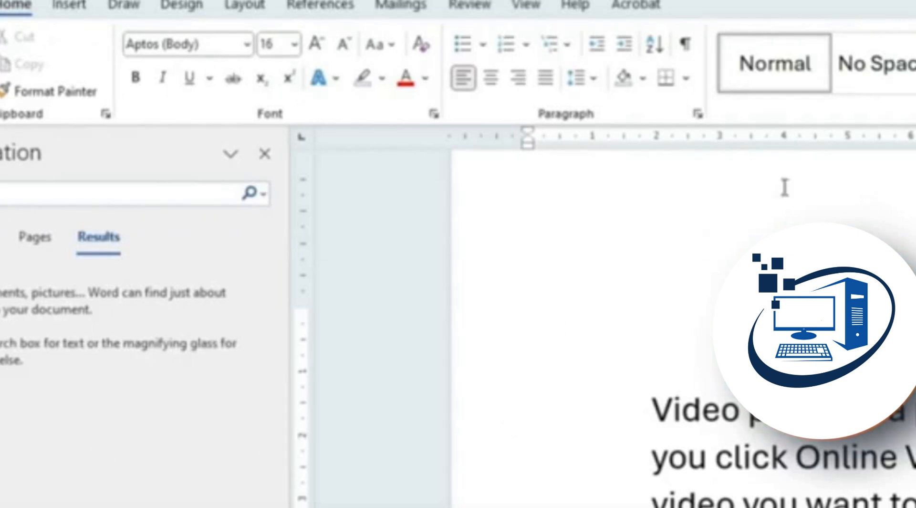
Browse the Headings and Pages views of the Navigation pane, then reopen it and search for 'click'
{"action": "left_click", "coordinate": [2, 236]}
{"action": "left_click", "coordinate": [35, 248]}
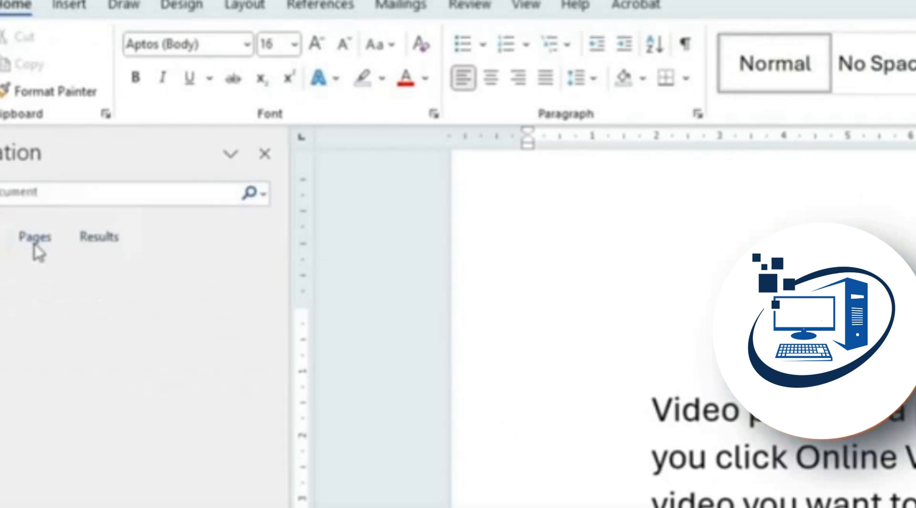
{"action": "left_click", "coordinate": [106, 237]}
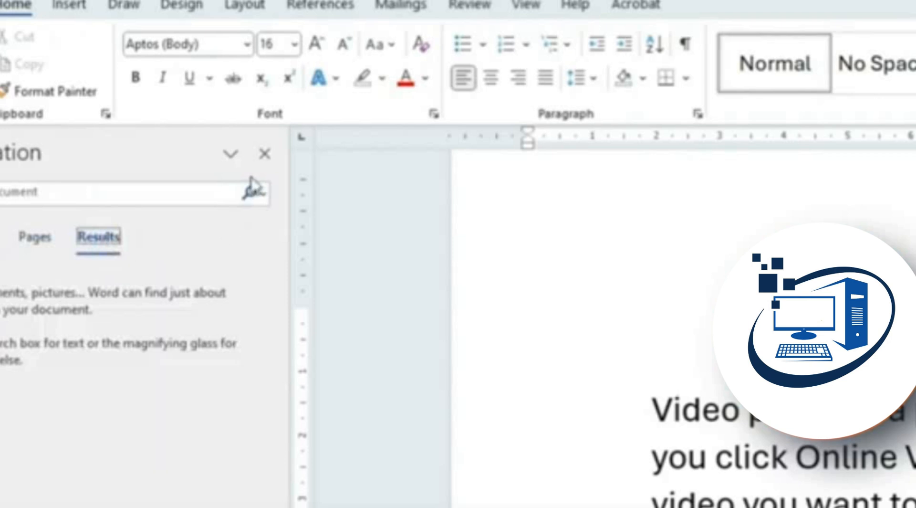
{"action": "left_click", "coordinate": [264, 155]}
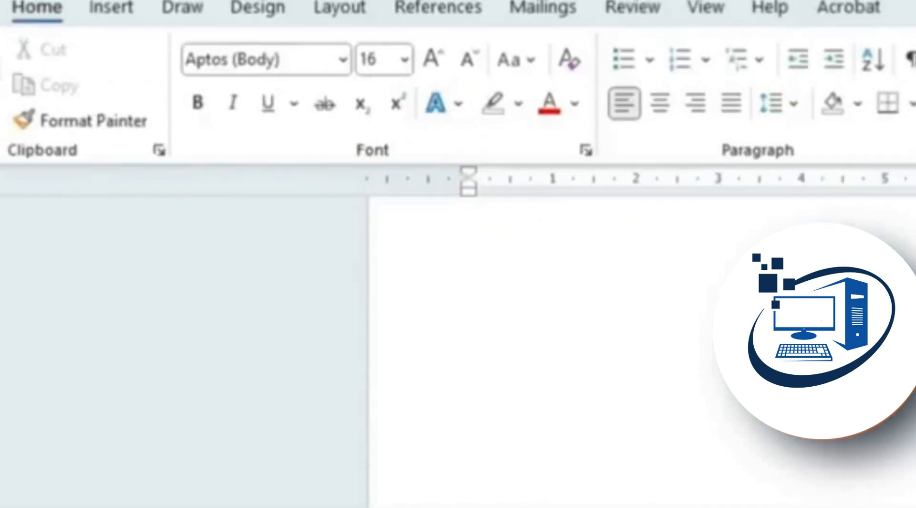
{"action": "key", "text": "ctrl+f"}
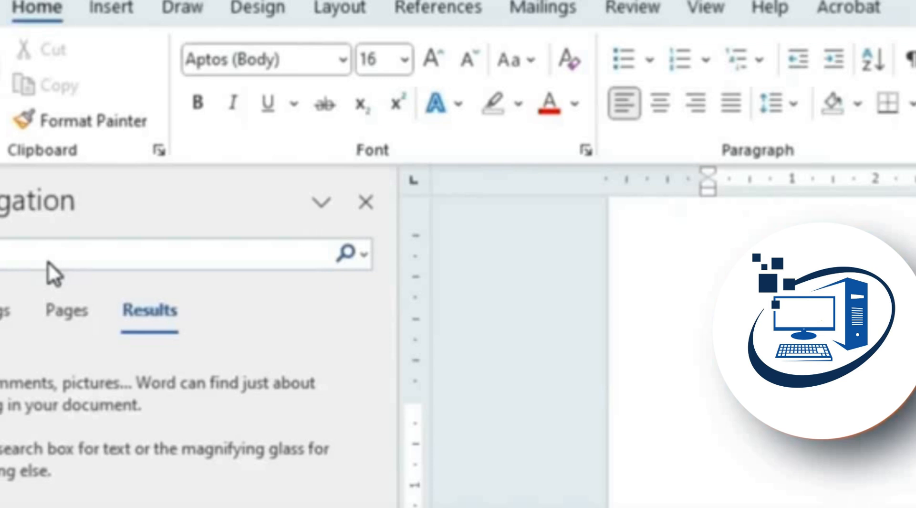
{"action": "type", "text": "click"}
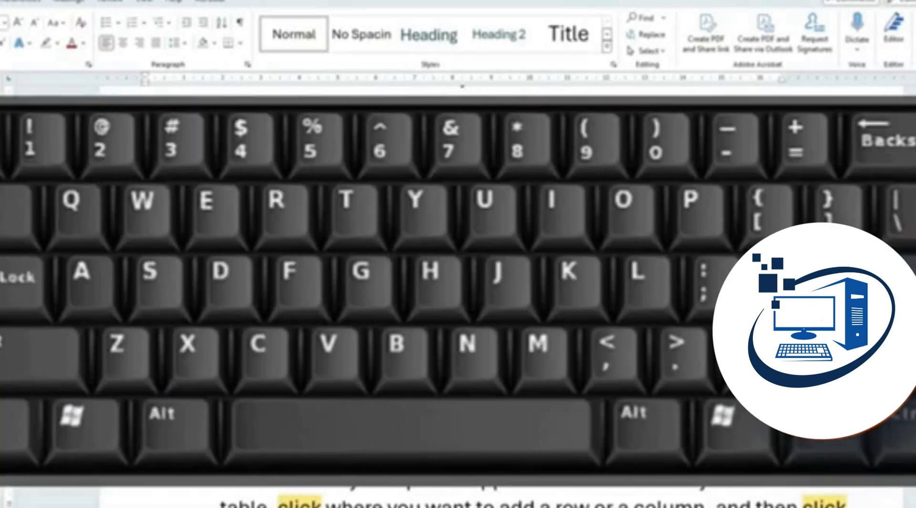
Use Find and Replace to change all six occurrences of 'Click' to 'abhi'
{"action": "key", "text": "ctrl+h"}
{"action": "left_click_drag", "start_coordinate": [364, 77], "coordinate": [310, 211]}
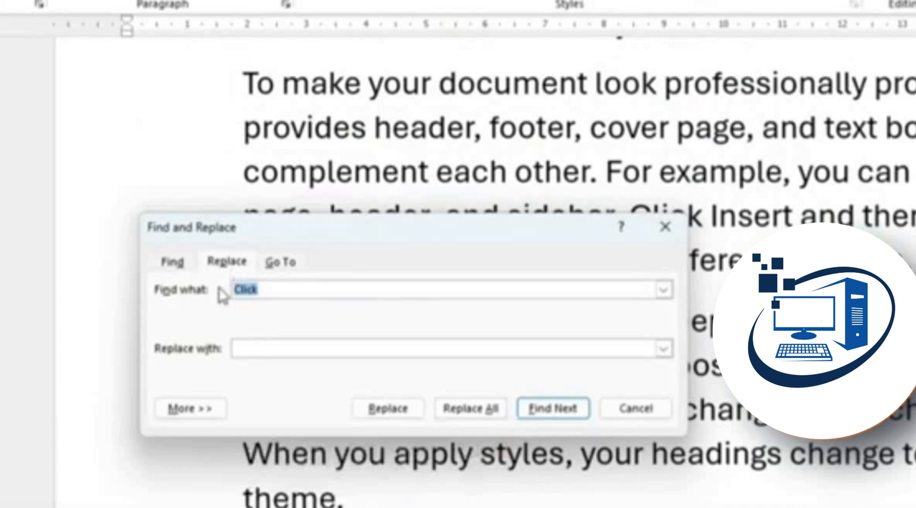
{"action": "left_click", "coordinate": [249, 349]}
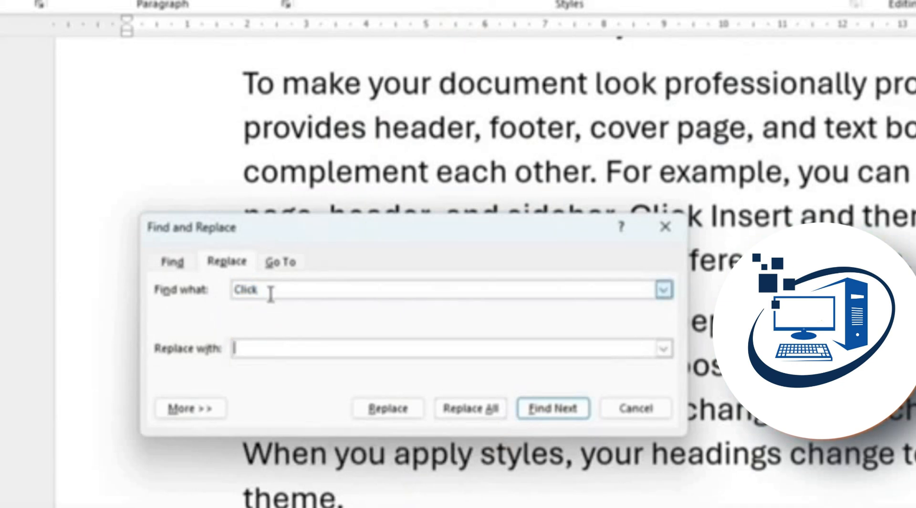
{"action": "left_click", "coordinate": [276, 354]}
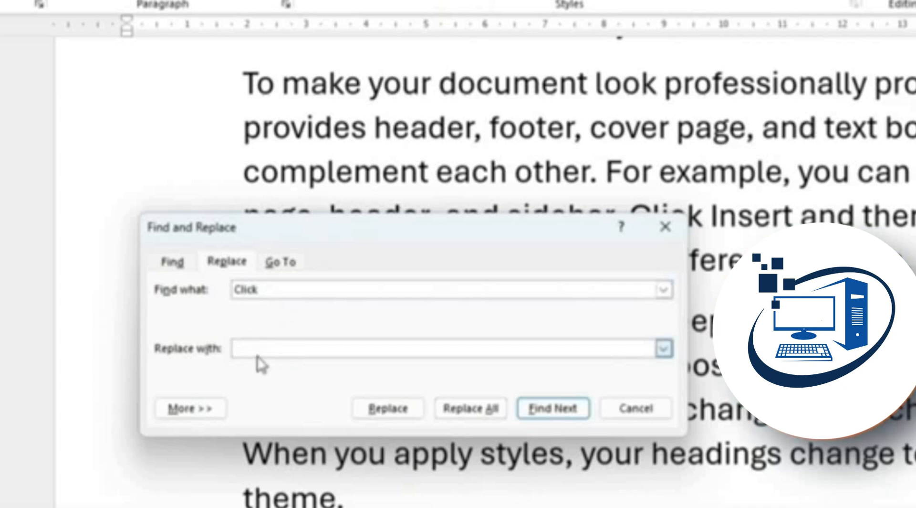
{"action": "left_click", "coordinate": [260, 344]}
{"action": "type", "text": "abhi"}
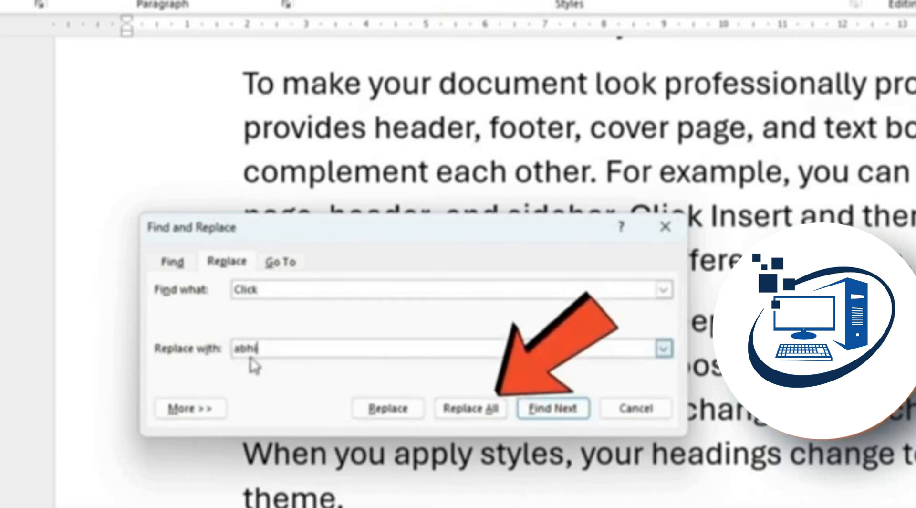
{"action": "left_click", "coordinate": [481, 409]}
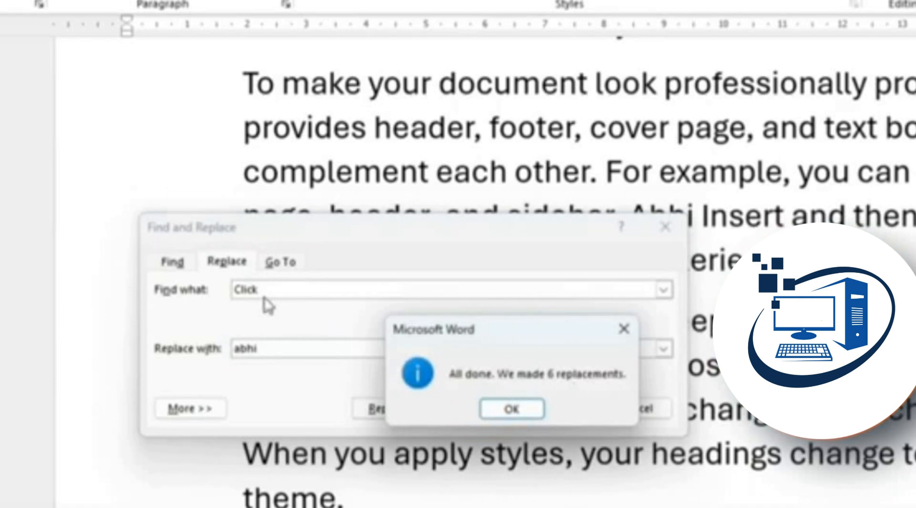
{"action": "left_click", "coordinate": [511, 409]}
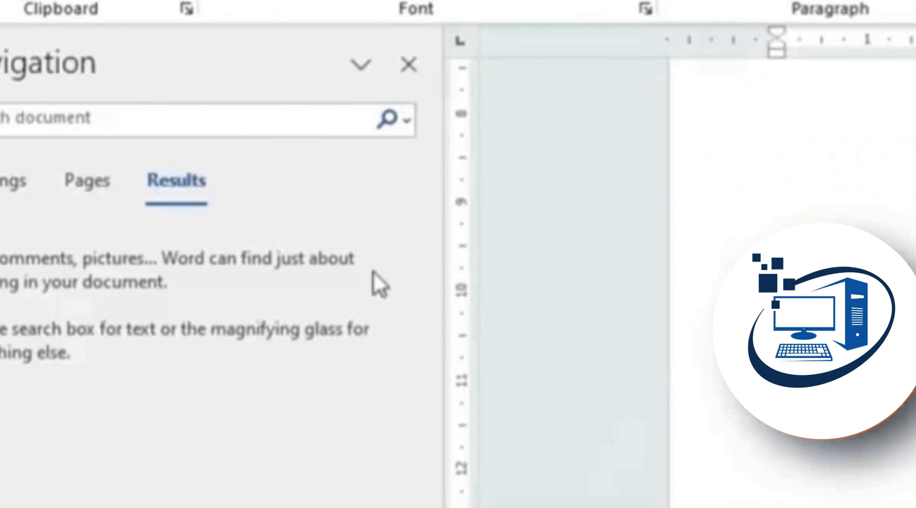
{"action": "left_click", "coordinate": [199, 124]}
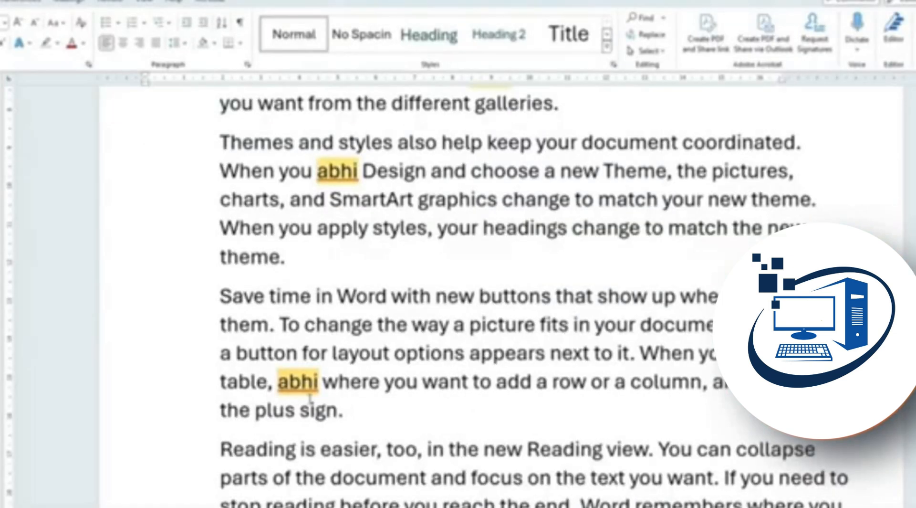
{"action": "scroll", "coordinate": [323, 416], "scroll_direction": "up", "scroll_amount": 2}
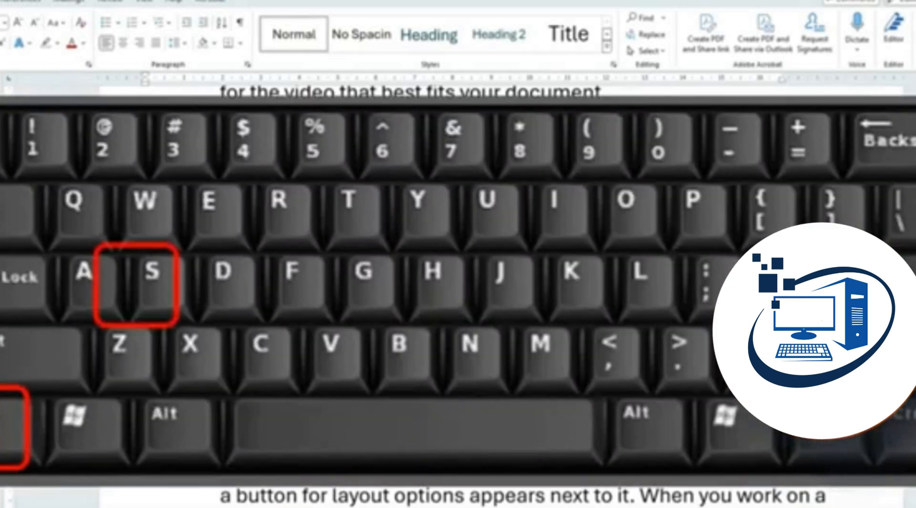
Open Go To and browse the Section, Line and Bookmark targets, settling on Line
{"action": "left_click", "coordinate": [357, 246]}
{"action": "key", "text": "ctrl+g"}
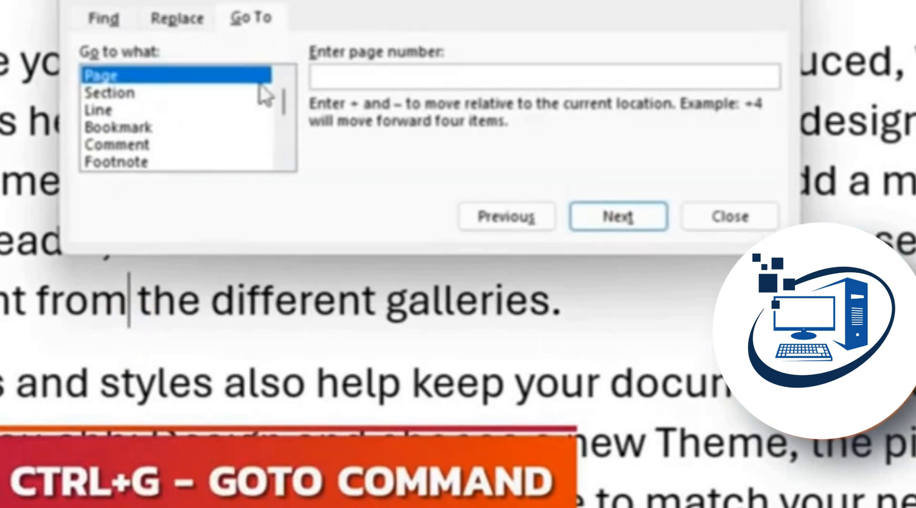
{"action": "left_click_drag", "start_coordinate": [336, 1], "coordinate": [225, 206]}
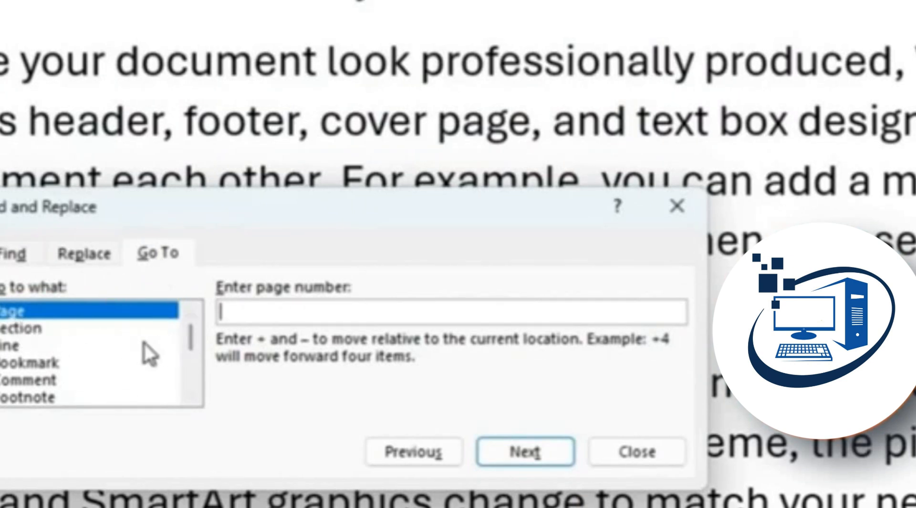
{"action": "left_click", "coordinate": [41, 328]}
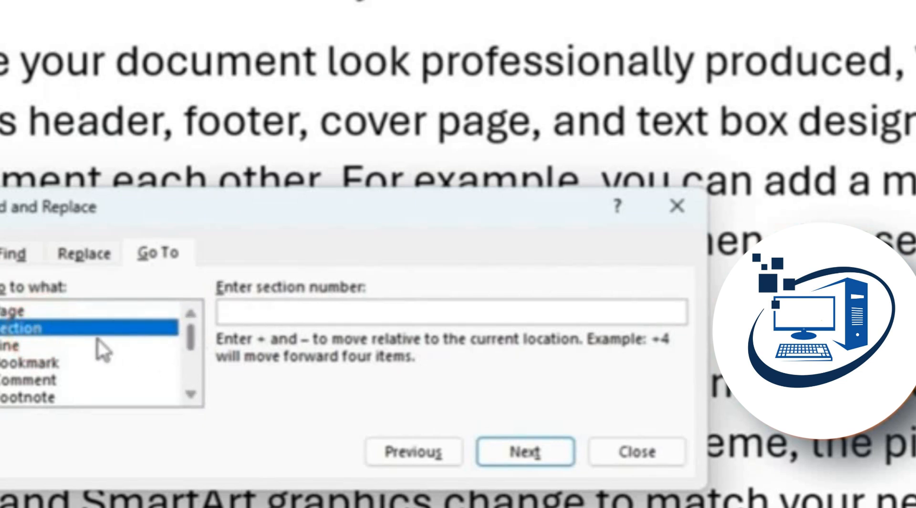
{"action": "left_click", "coordinate": [36, 345]}
{"action": "left_click", "coordinate": [72, 363]}
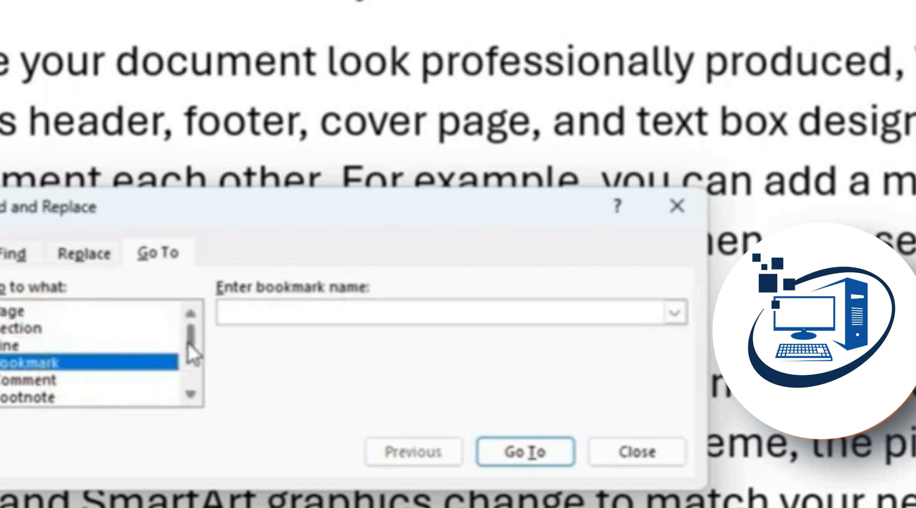
{"action": "left_click_drag", "start_coordinate": [190, 344], "coordinate": [192, 311]}
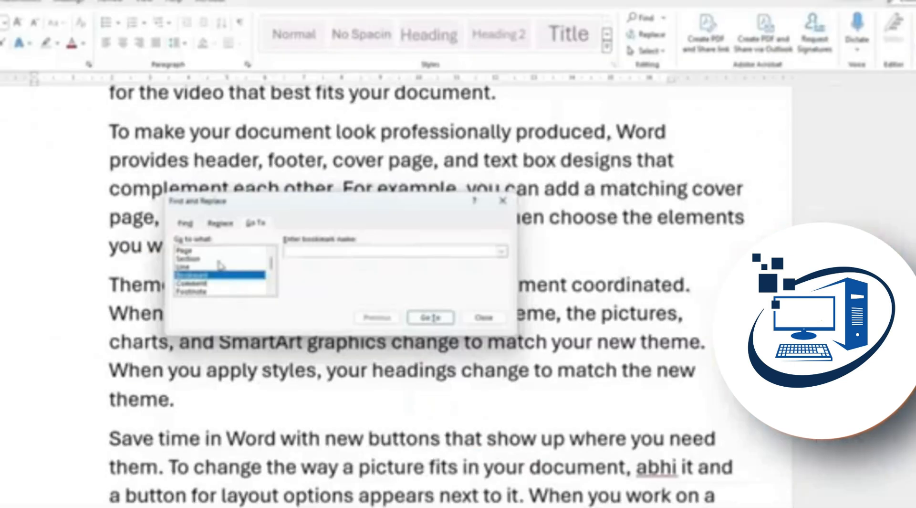
{"action": "left_click", "coordinate": [53, 344]}
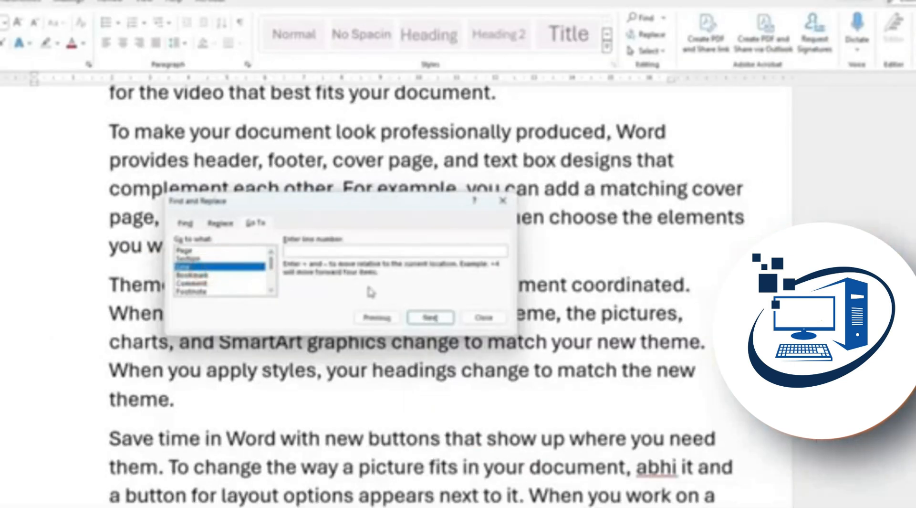
Jump to line 10, then jump to page 1
{"action": "left_click", "coordinate": [430, 317]}
{"action": "left_click_drag", "start_coordinate": [216, 203], "coordinate": [595, 172]}
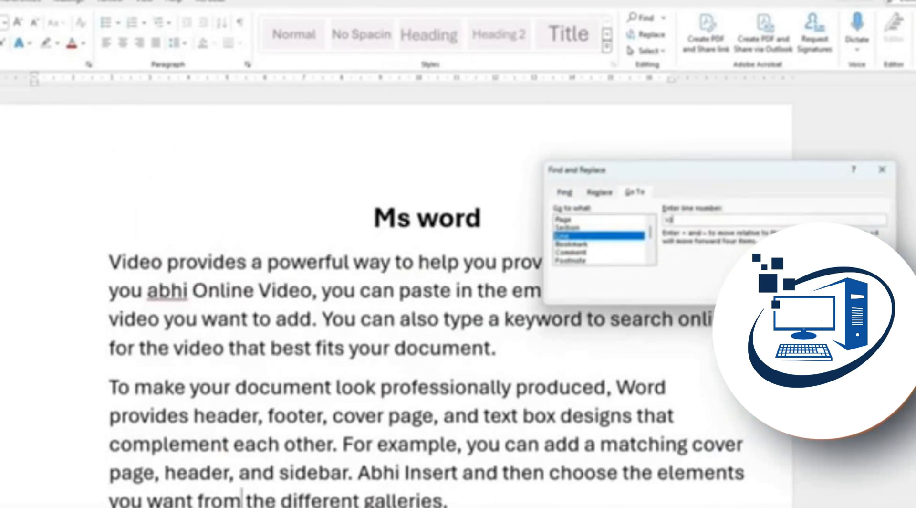
{"action": "key", "text": "Return"}
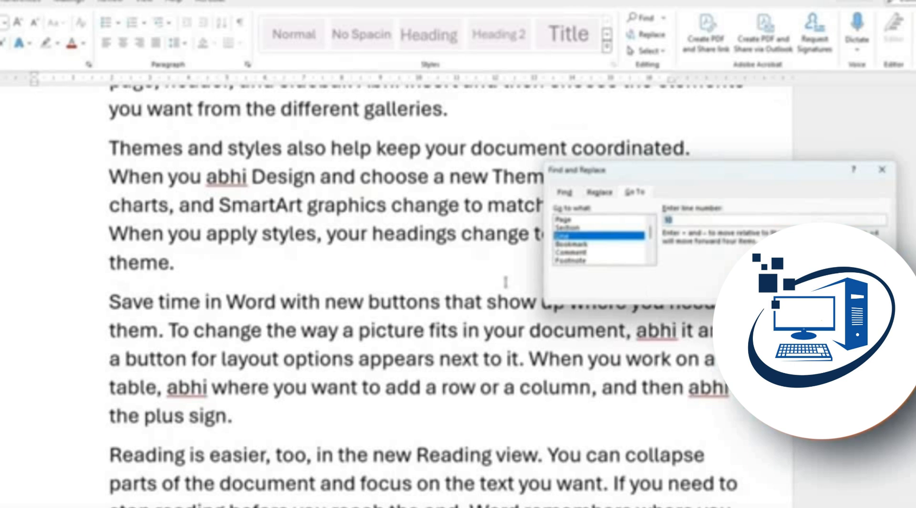
{"action": "left_click", "coordinate": [566, 220]}
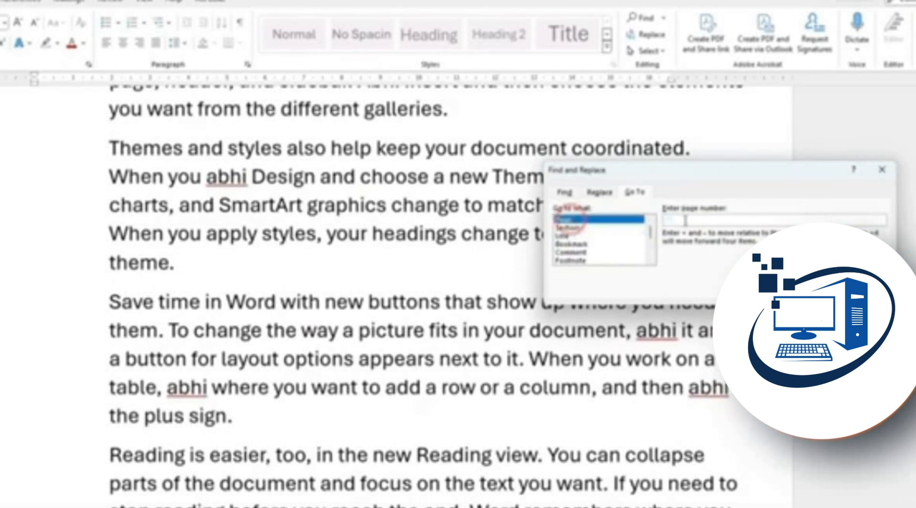
{"action": "type", "text": "1"}
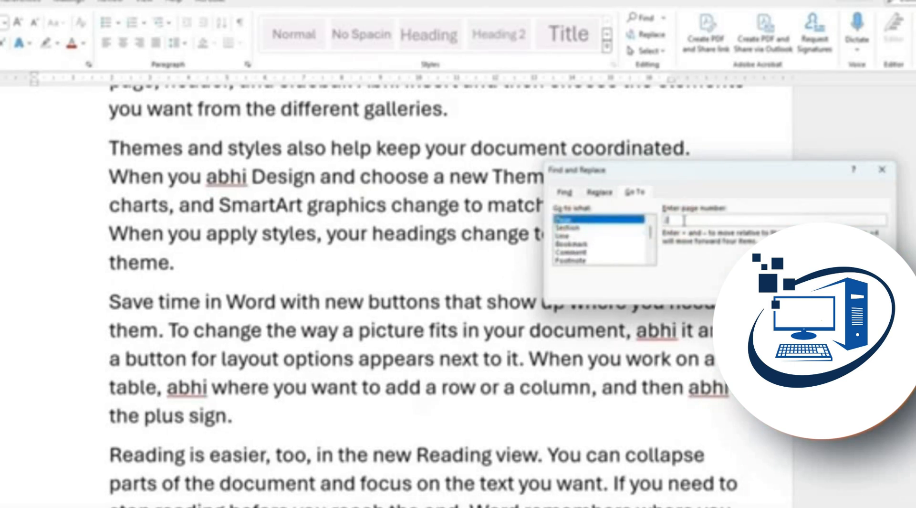
{"action": "key", "text": "Return"}
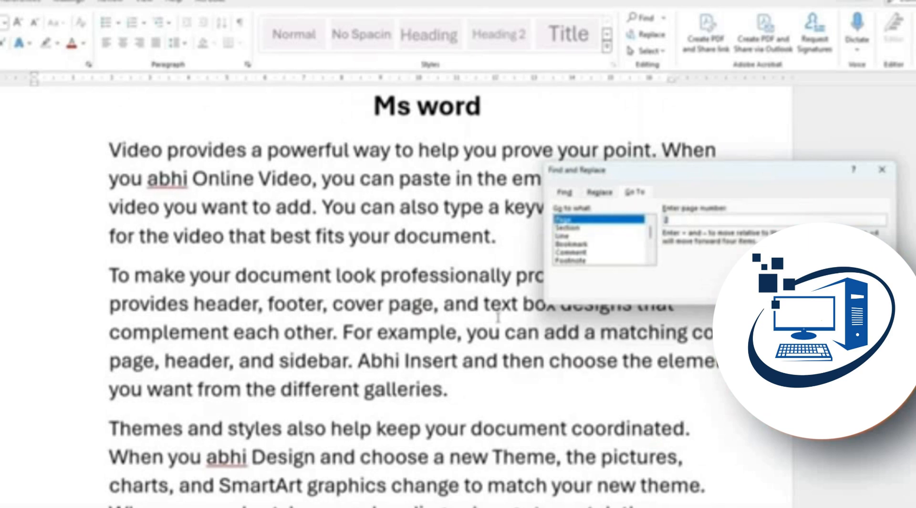
{"action": "left_click", "coordinate": [468, 304]}
Insert a page break after the last paragraph with Ctrl+Enter
{"action": "scroll", "coordinate": [465, 304], "scroll_direction": "down", "scroll_amount": 11}
{"action": "left_click", "coordinate": [402, 437]}
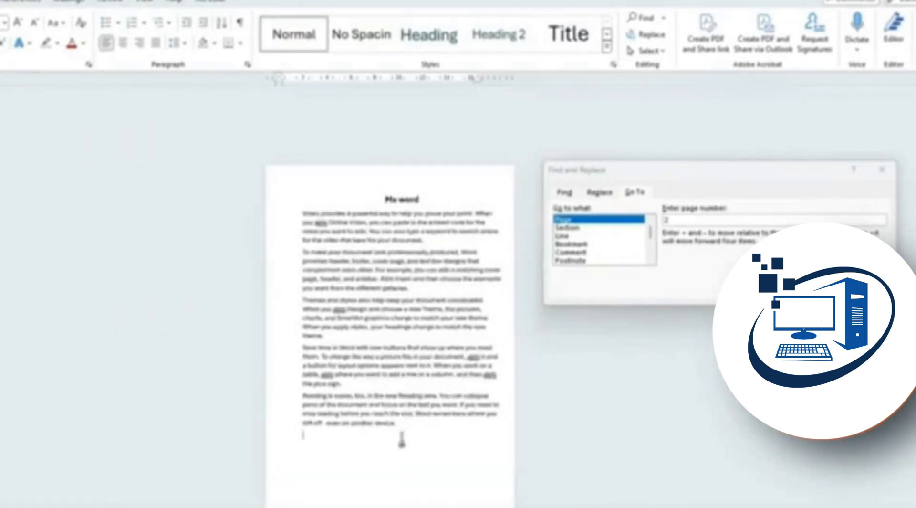
{"action": "key", "text": "ctrl+Return"}
{"action": "key", "text": "ctrl+Return"}
{"action": "key", "text": "ctrl+Return"}
{"action": "key", "text": "ctrl+Return"}
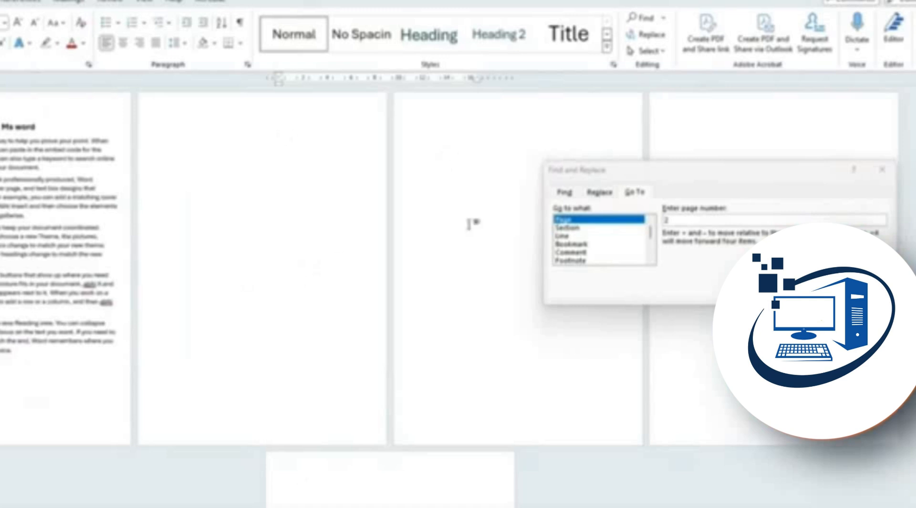
{"action": "left_click", "coordinate": [690, 219]}
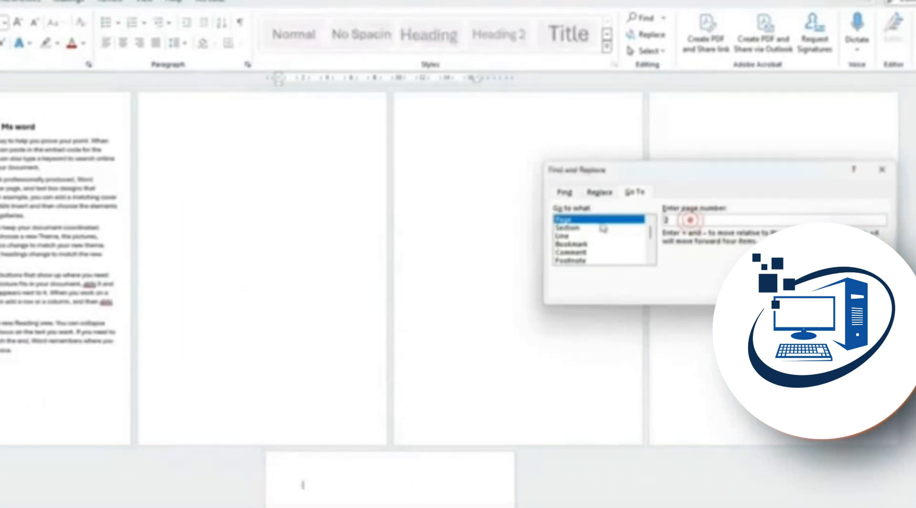
{"action": "left_click", "coordinate": [52, 124]}
{"action": "scroll", "coordinate": [54, 124], "scroll_direction": "up", "scroll_amount": 6}
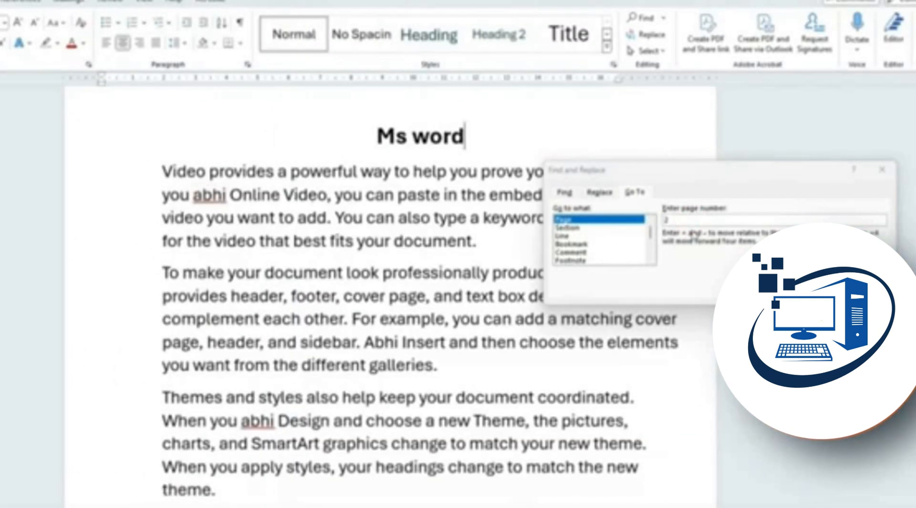
Jump to page 3, look through the Go to what list, and close the dialog
{"action": "left_click", "coordinate": [686, 218]}
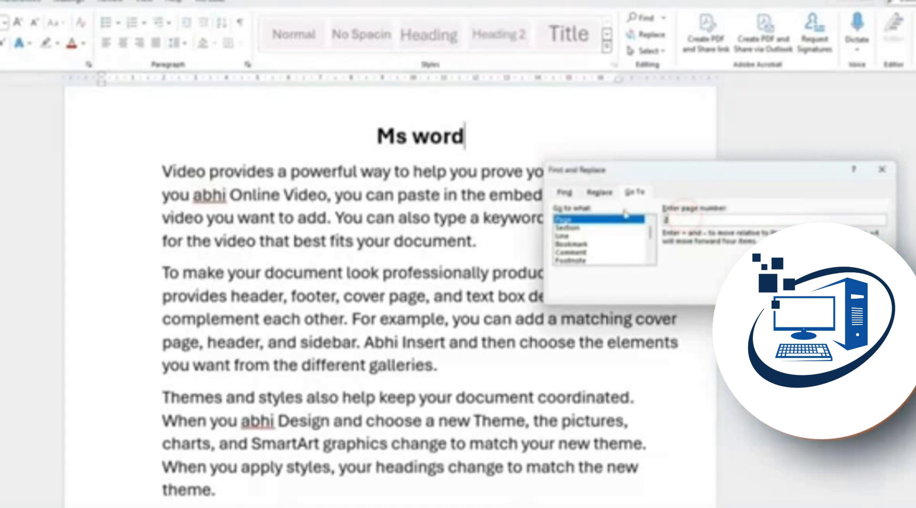
{"action": "type", "text": "3"}
{"action": "key", "text": "Return"}
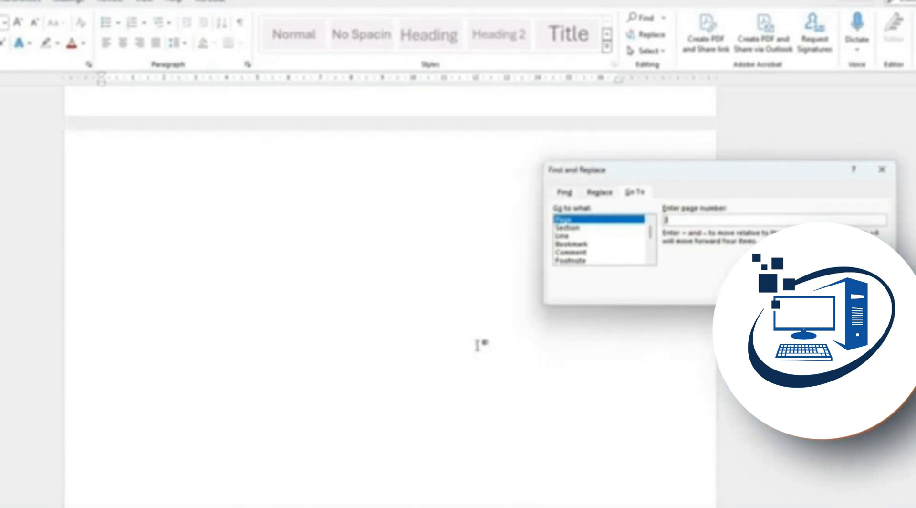
{"action": "scroll", "coordinate": [477, 343], "scroll_direction": "up", "scroll_amount": 3}
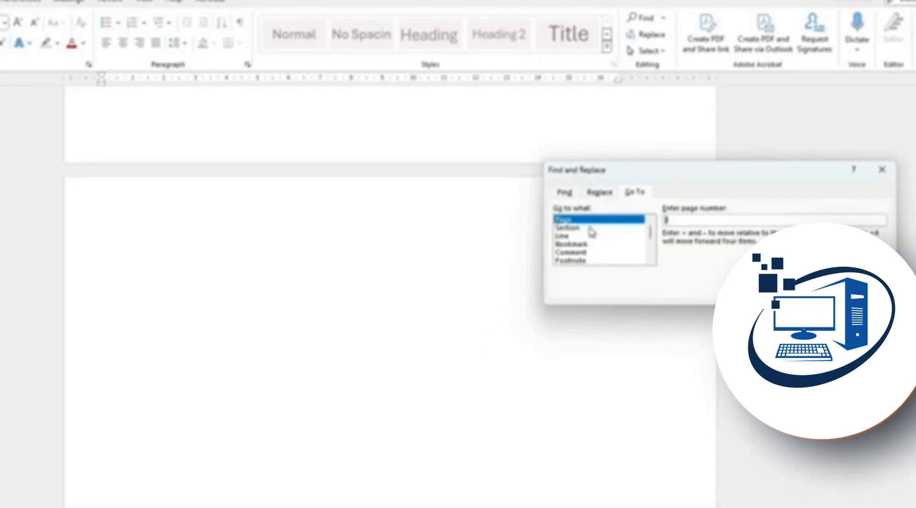
{"action": "left_click_drag", "start_coordinate": [590, 229], "coordinate": [599, 259]}
{"action": "left_click_drag", "start_coordinate": [651, 236], "coordinate": [654, 252]}
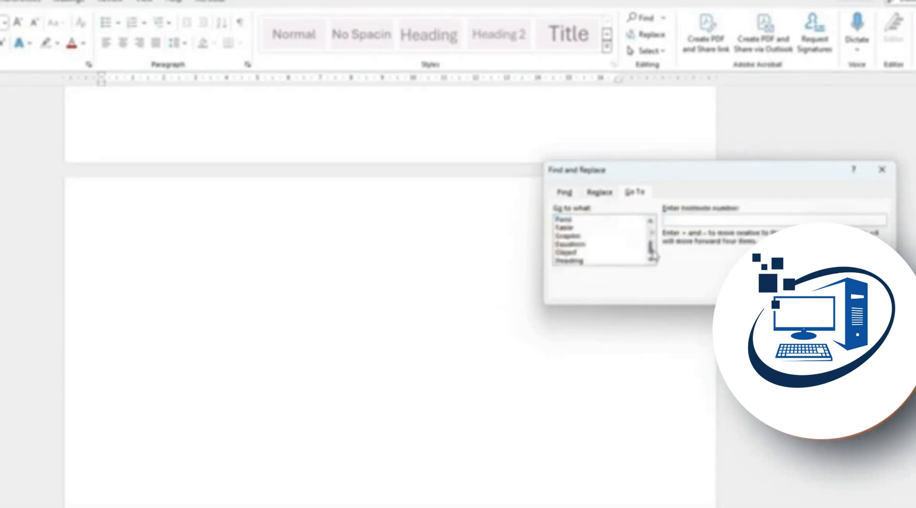
{"action": "left_click", "coordinate": [883, 169]}
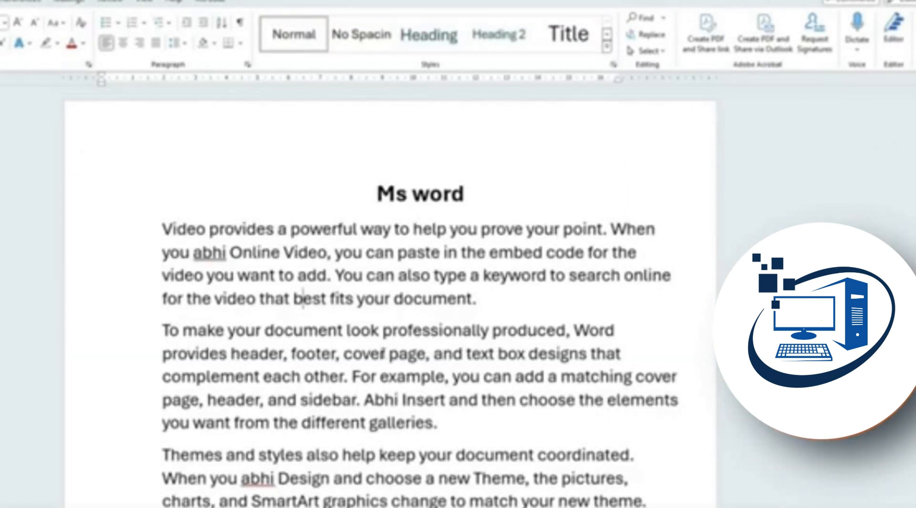
Italicize the opening words 'Video provides' of the first paragraph
{"action": "key", "text": "ctrl+h"}
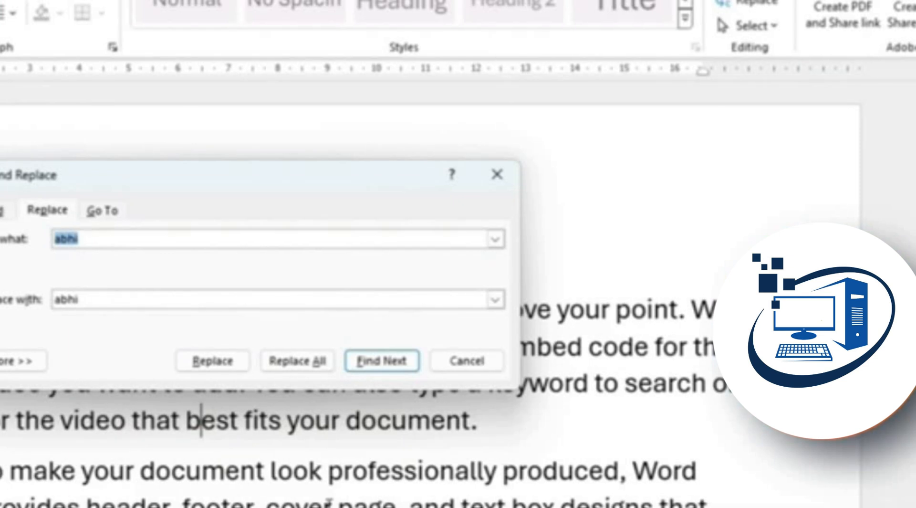
{"action": "left_click", "coordinate": [440, 196]}
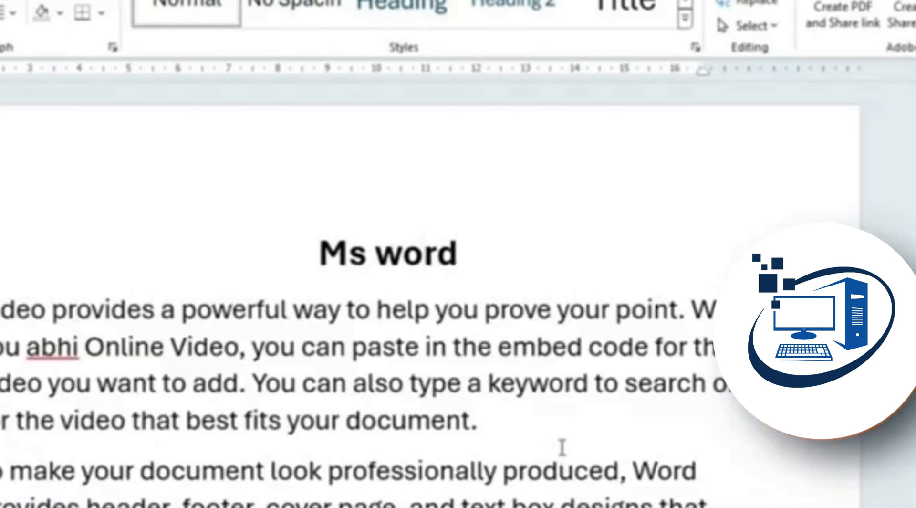
{"action": "left_click_drag", "start_coordinate": [160, 313], "coordinate": [2, 313]}
{"action": "key", "text": "ctrl+i"}
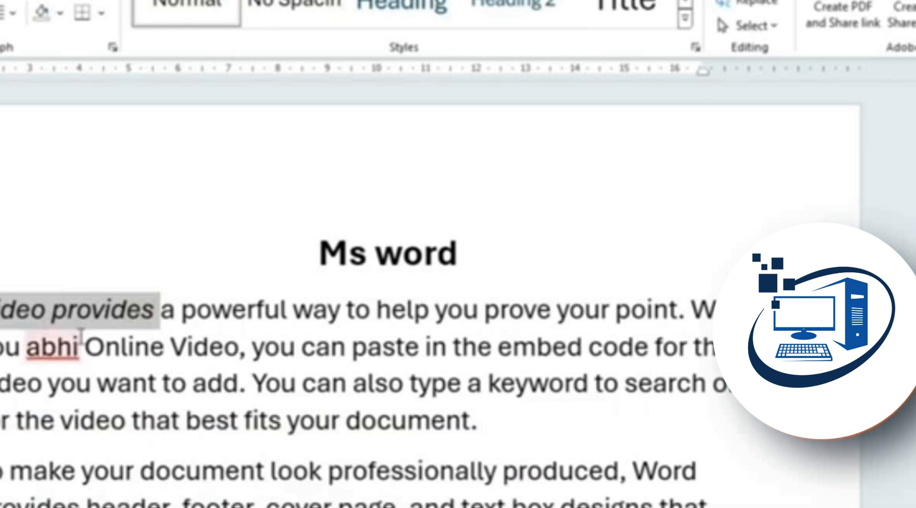
Remove the italics from 'Video provides' and toggle italics on and off for the Ms word title
{"action": "key", "text": "ctrl+i"}
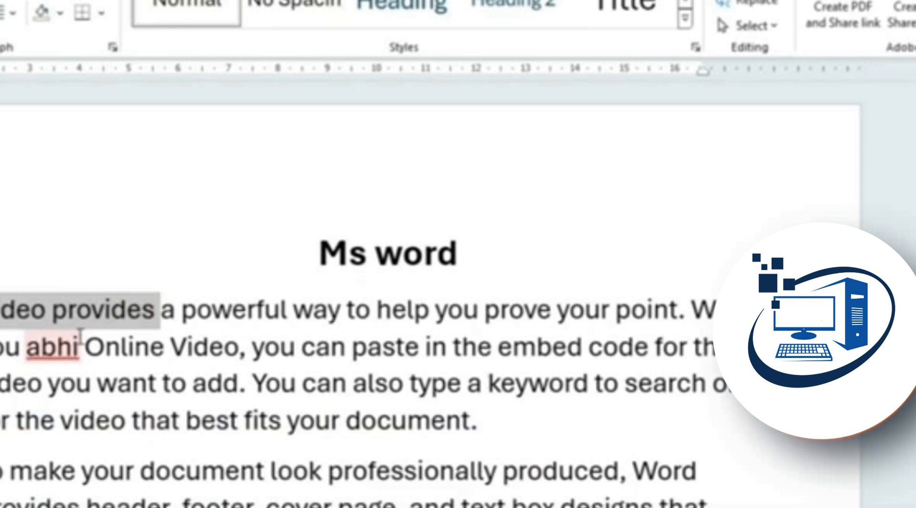
{"action": "triple_click", "coordinate": [460, 249]}
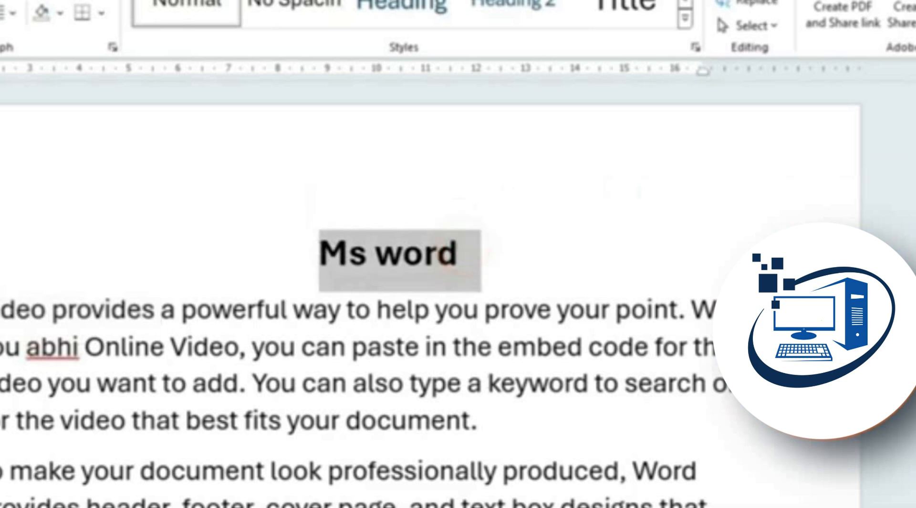
{"action": "key", "text": "ctrl+i"}
{"action": "key", "text": "ctrl+i"}
{"action": "key", "text": "ctrl+i"}
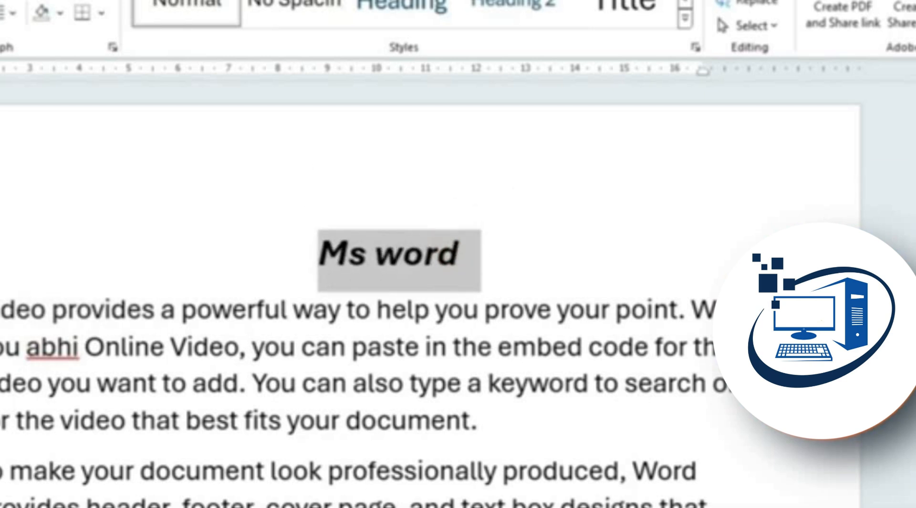
{"action": "key", "text": "ctrl+i"}
{"action": "key", "text": "ctrl+i"}
{"action": "key", "text": "ctrl+i"}
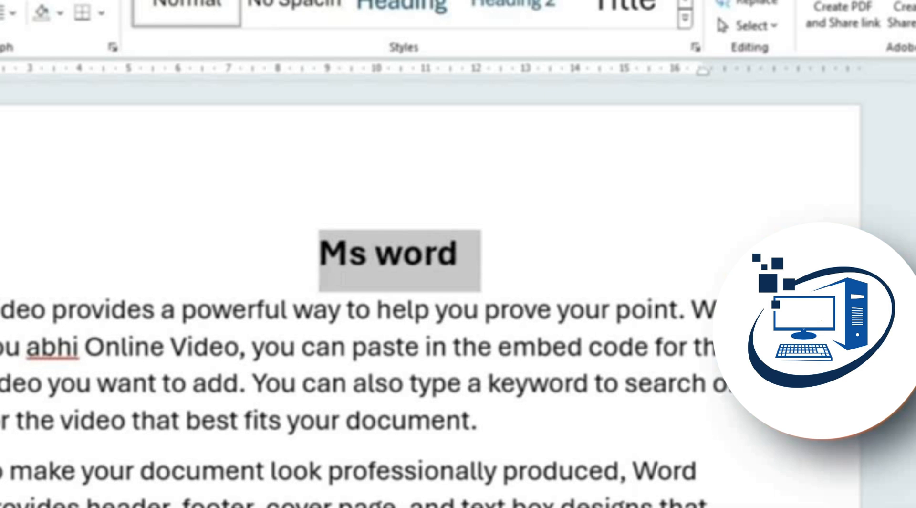
Italicize the word 'document' in the second paragraph
{"action": "double_click", "coordinate": [264, 475]}
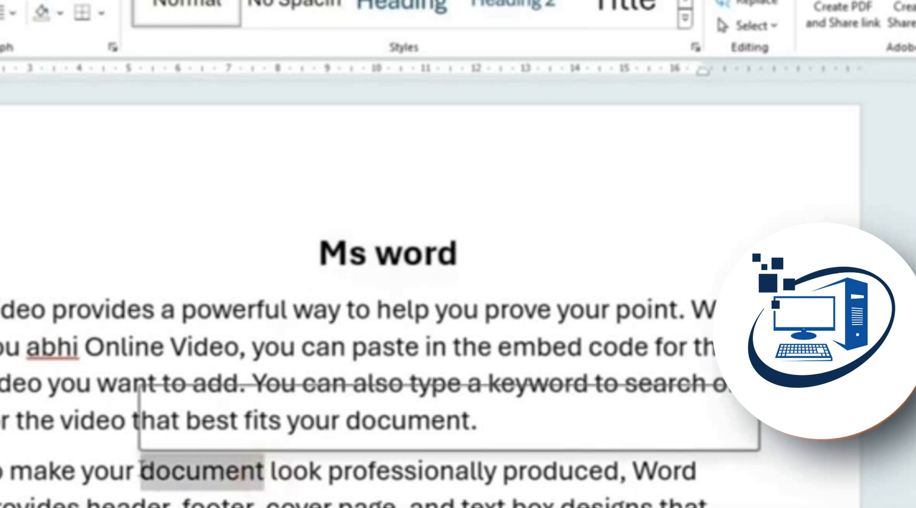
{"action": "key", "text": "ctrl+i"}
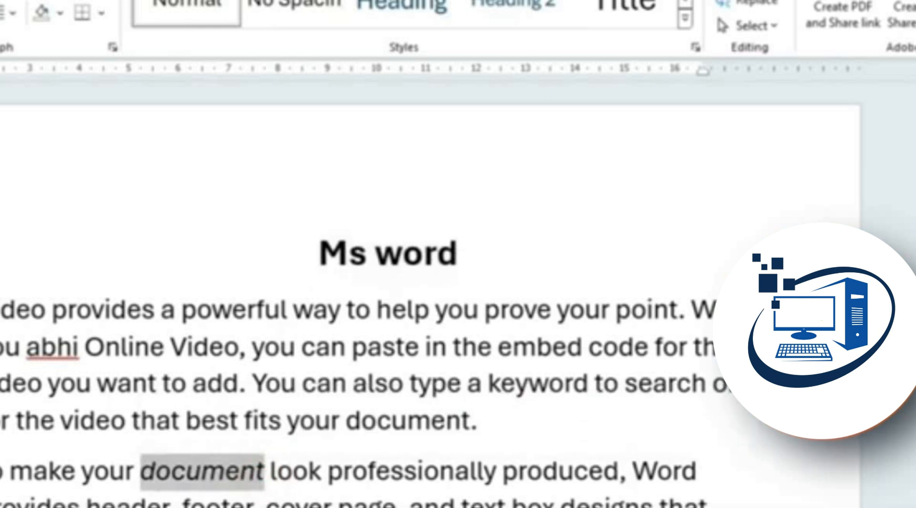
{"action": "left_click", "coordinate": [241, 505]}
{"action": "left_click_drag", "start_coordinate": [268, 475], "coordinate": [146, 472]}
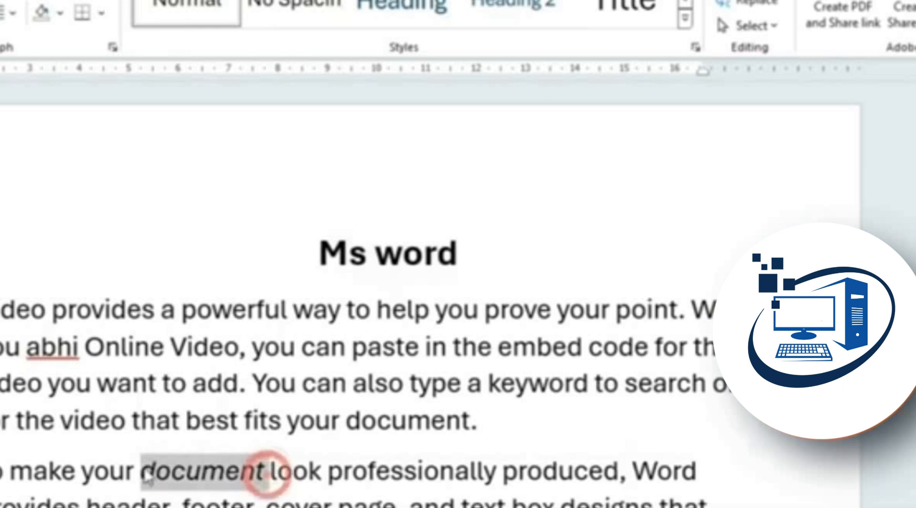
{"action": "left_click", "coordinate": [210, 505]}
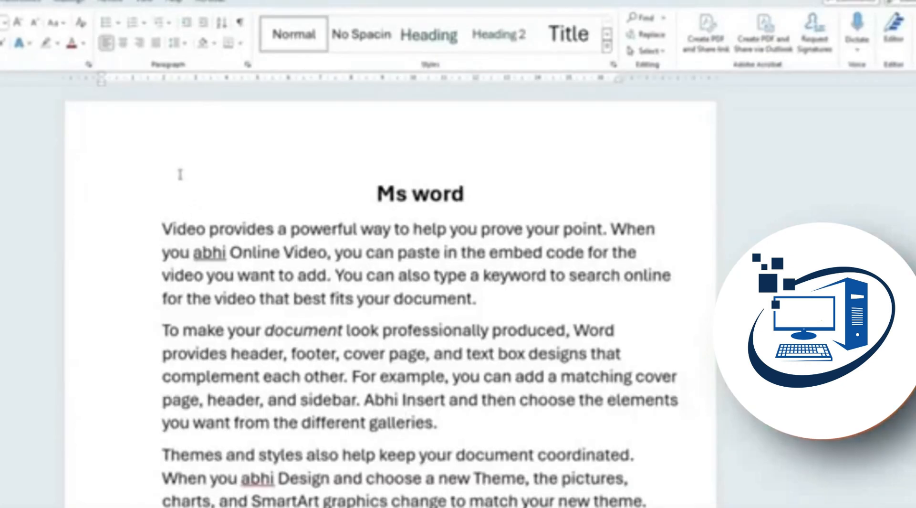
Justify the first paragraph
{"action": "left_click_drag", "start_coordinate": [163, 222], "coordinate": [517, 294]}
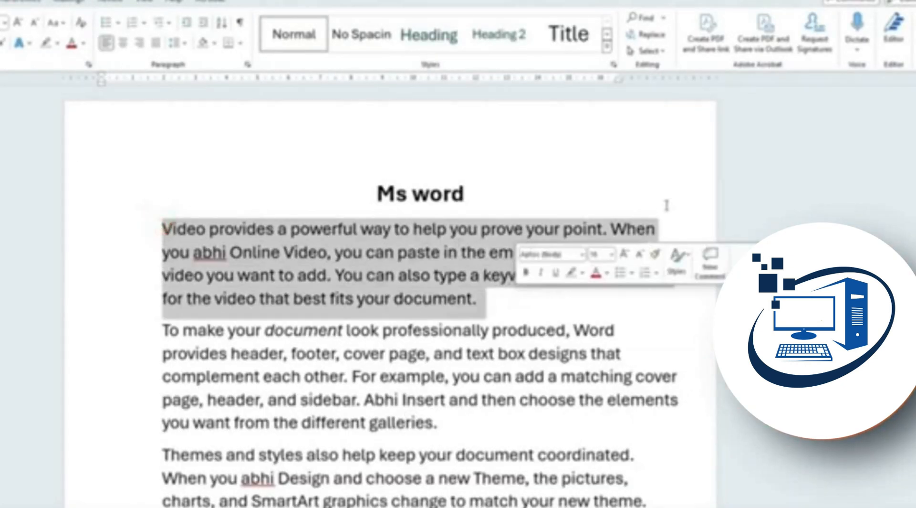
{"action": "left_click", "coordinate": [344, 210]}
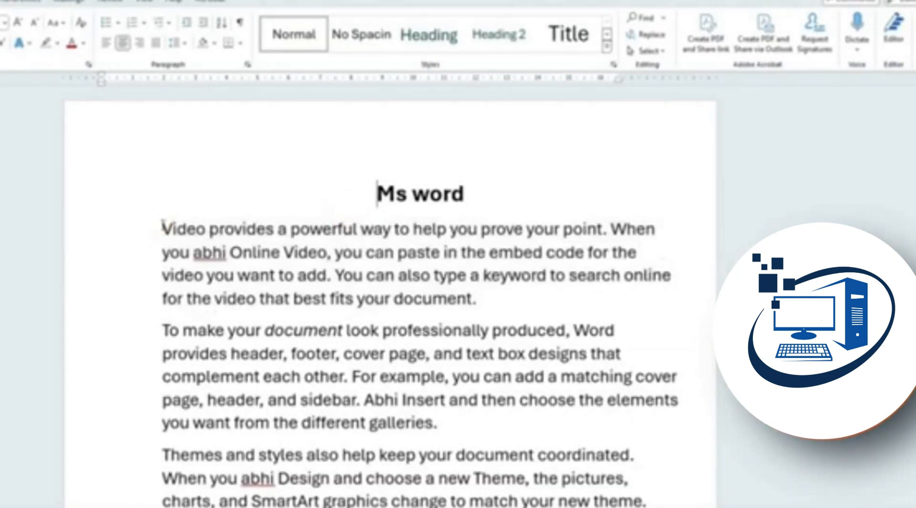
{"action": "left_click_drag", "start_coordinate": [164, 226], "coordinate": [162, 299]}
{"action": "left_click", "coordinate": [162, 299]}
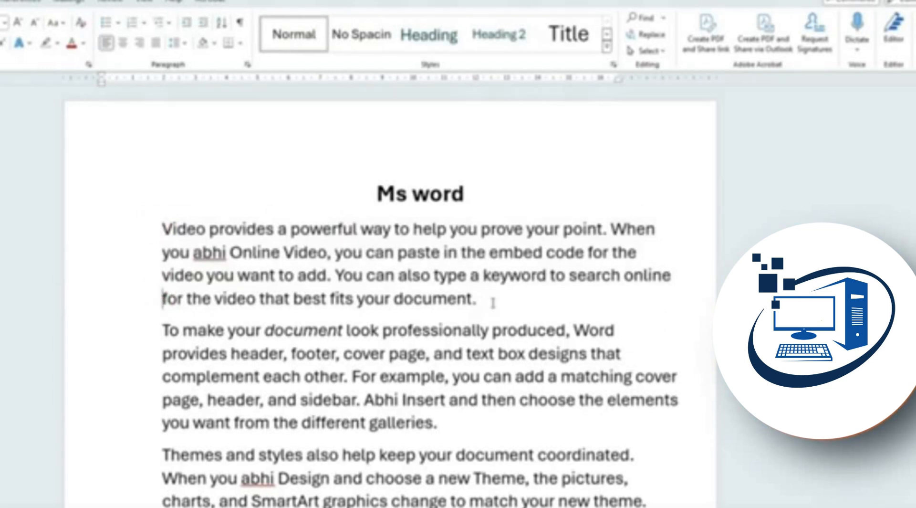
{"action": "left_click", "coordinate": [479, 299]}
{"action": "left_click_drag", "start_coordinate": [501, 293], "coordinate": [144, 224]}
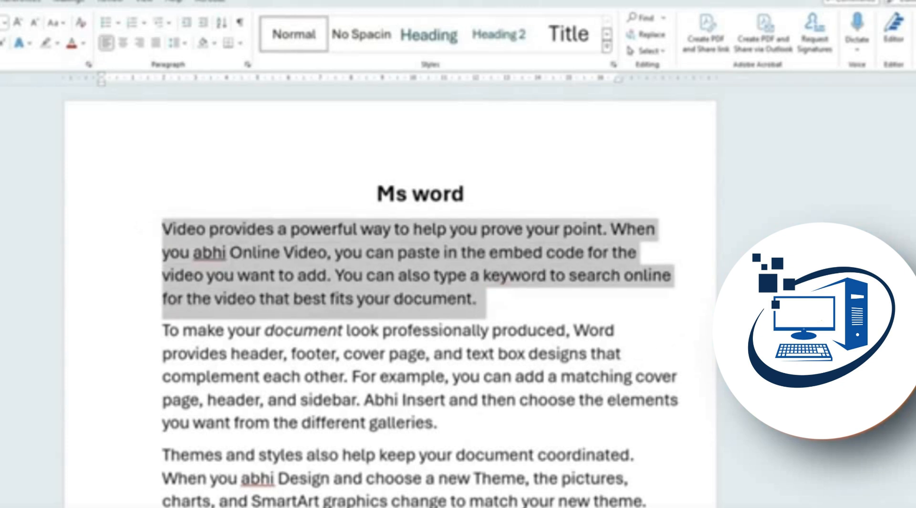
{"action": "key", "text": "ctrl+j"}
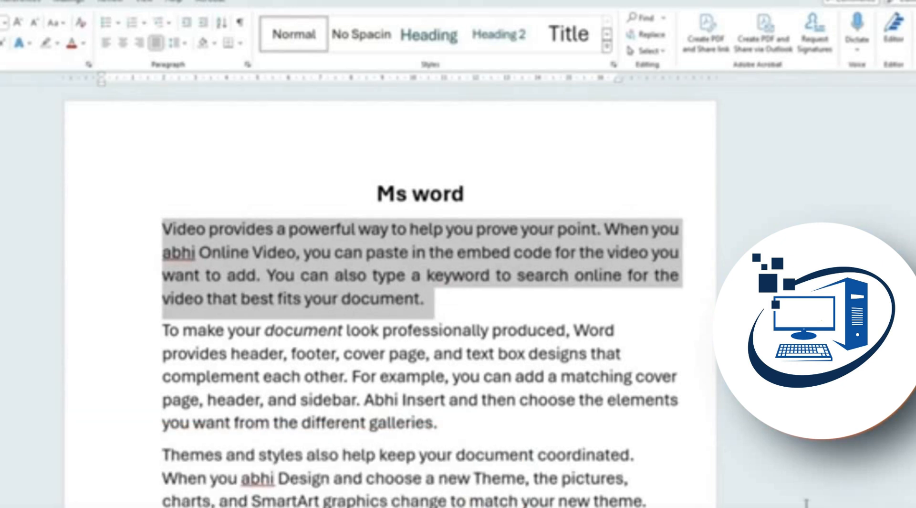
{"action": "left_click", "coordinate": [525, 267]}
{"action": "left_click", "coordinate": [431, 251]}
{"action": "left_click", "coordinate": [472, 353]}
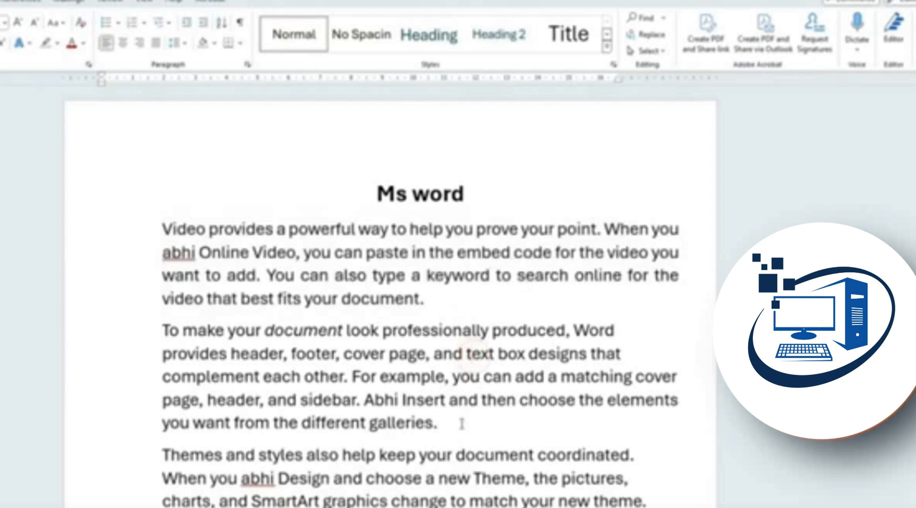
Justify the second paragraph
{"action": "left_click_drag", "start_coordinate": [461, 423], "coordinate": [132, 334]}
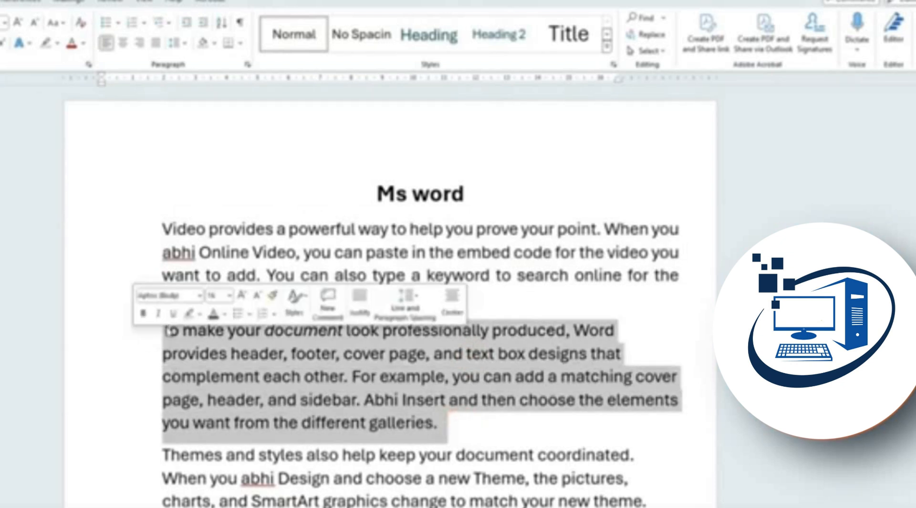
{"action": "left_click", "coordinate": [147, 377]}
{"action": "left_click", "coordinate": [165, 408]}
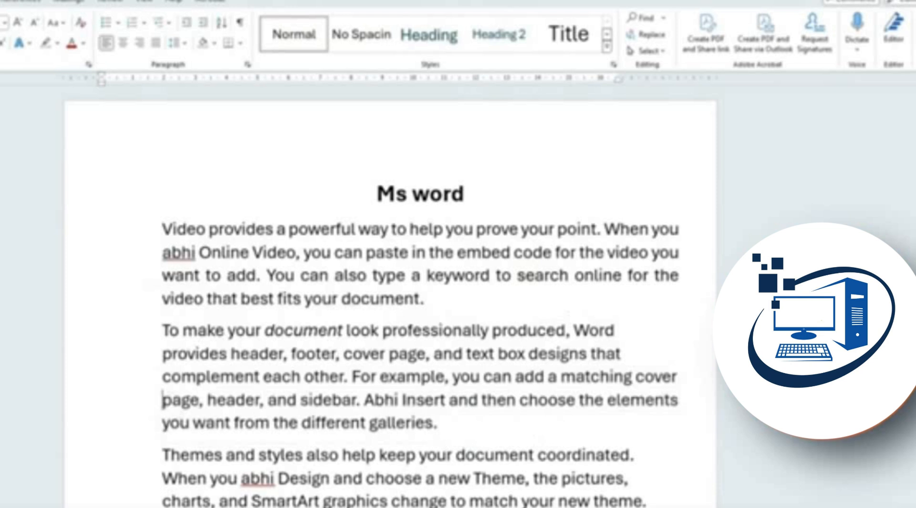
{"action": "left_click_drag", "start_coordinate": [469, 420], "coordinate": [125, 344]}
{"action": "key", "text": "ctrl+j"}
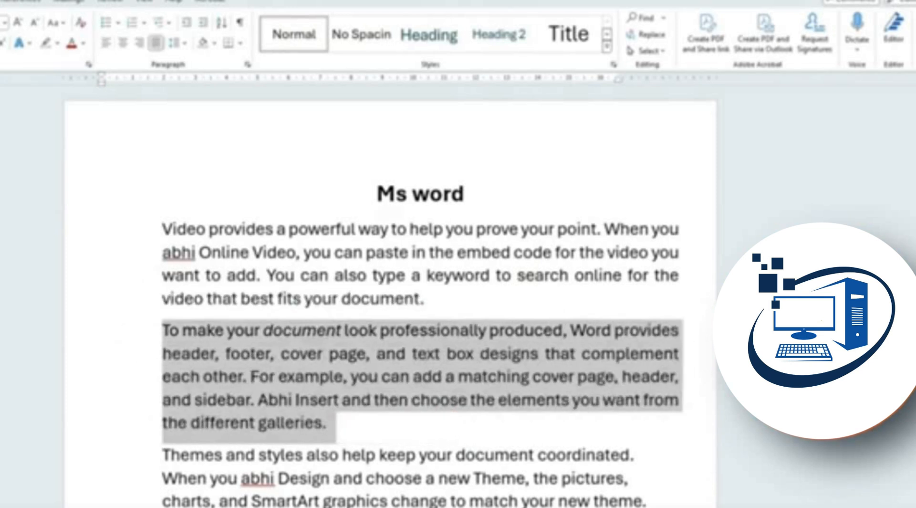
{"action": "left_click", "coordinate": [434, 446]}
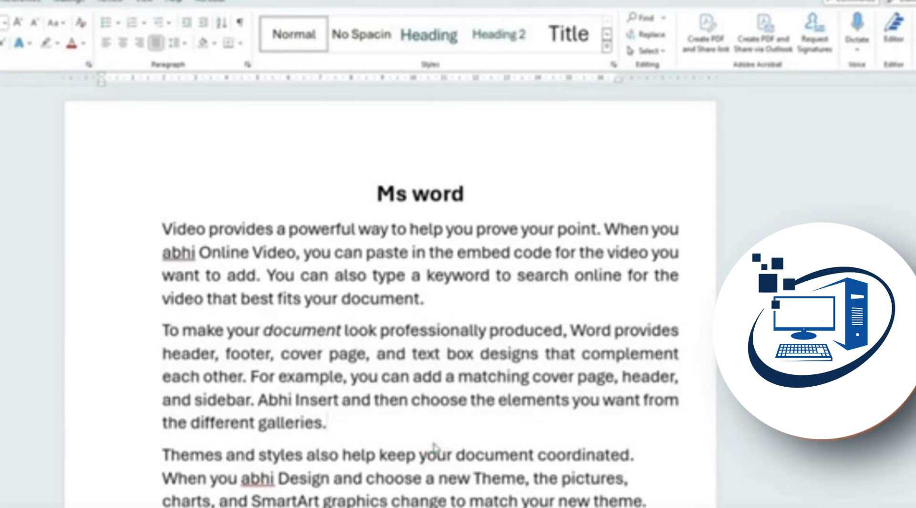
Justify the entire document with Ctrl+A and Ctrl+J
{"action": "key", "text": "ctrl+a"}
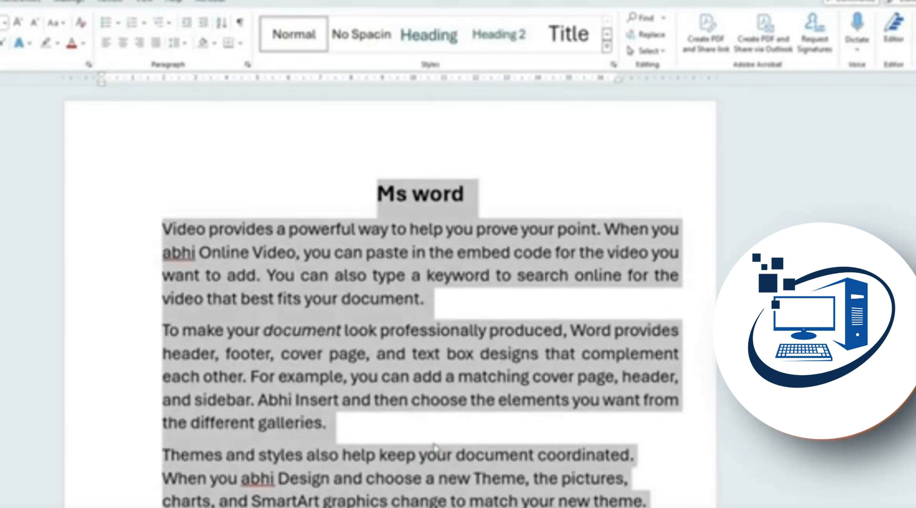
{"action": "key", "text": "ctrl+j"}
{"action": "left_click", "coordinate": [466, 440]}
{"action": "scroll", "coordinate": [466, 440], "scroll_direction": "down", "scroll_amount": 3}
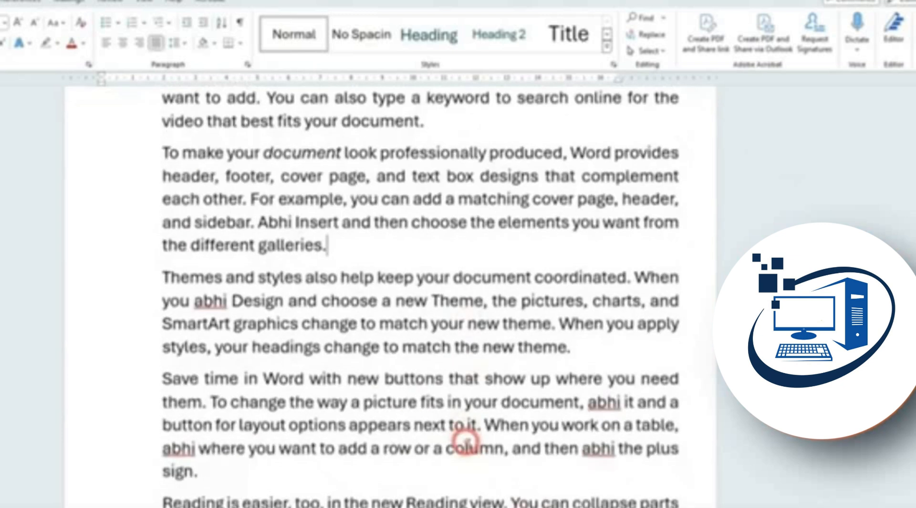
{"action": "scroll", "coordinate": [465, 440], "scroll_direction": "down", "scroll_amount": 3}
{"action": "scroll", "coordinate": [470, 439], "scroll_direction": "up", "scroll_amount": 6}
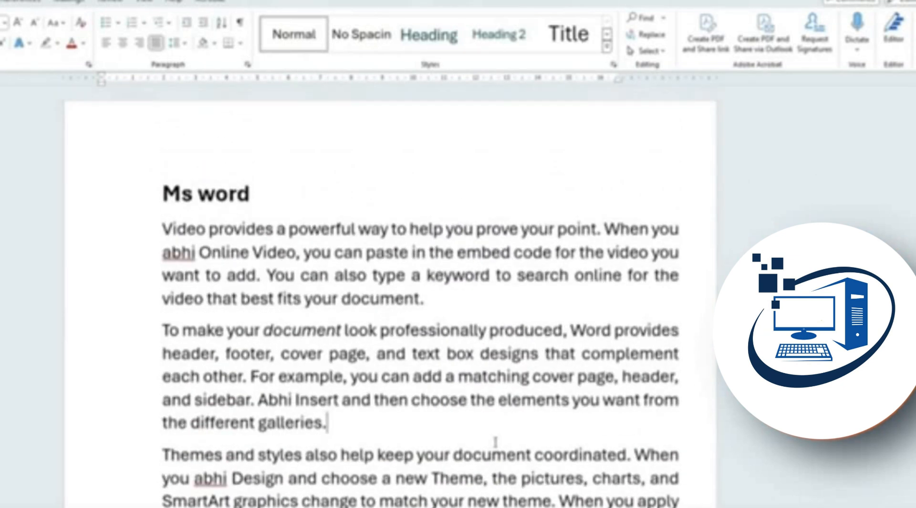
{"action": "left_click", "coordinate": [487, 311]}
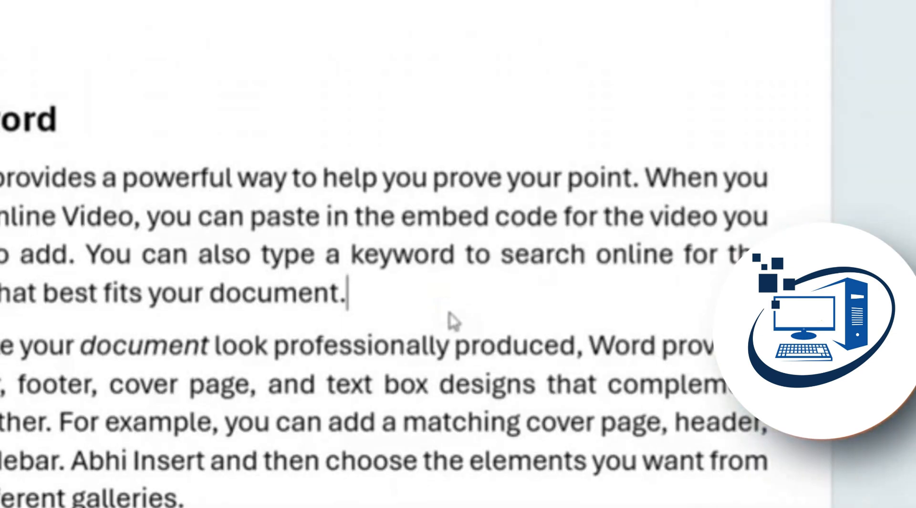
Open the Insert Hyperlink dialog with Ctrl+K, with the caret after 'document.'
{"action": "key", "text": "ctrl+k"}
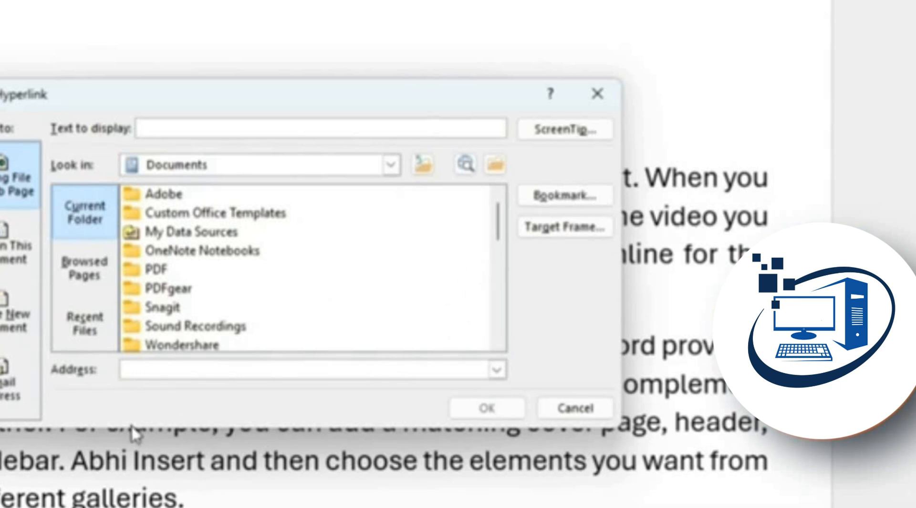
{"action": "left_click", "coordinate": [84, 267]}
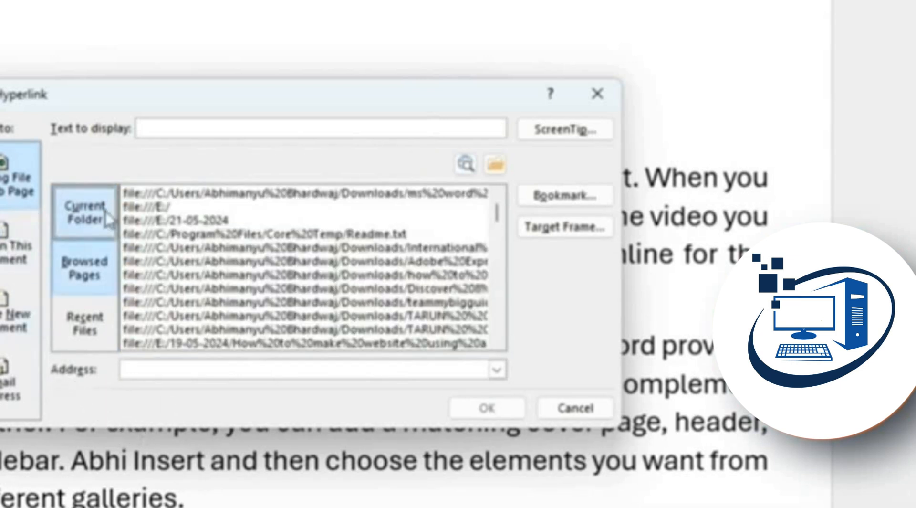
{"action": "left_click", "coordinate": [85, 213]}
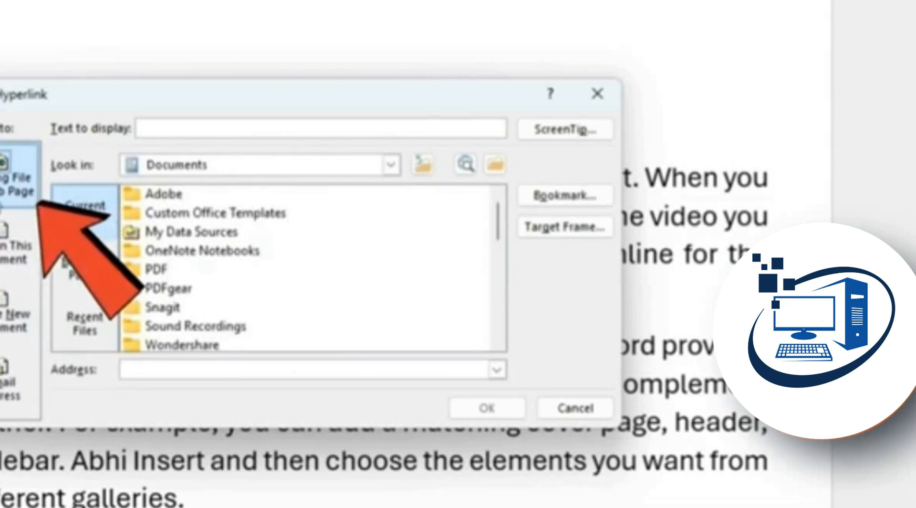
{"action": "left_click", "coordinate": [135, 369]}
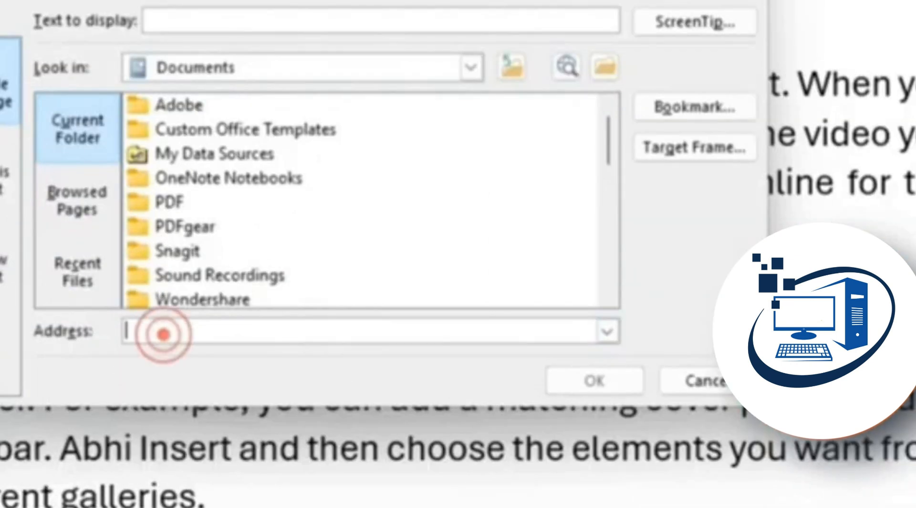
{"action": "type", "text": "www."}
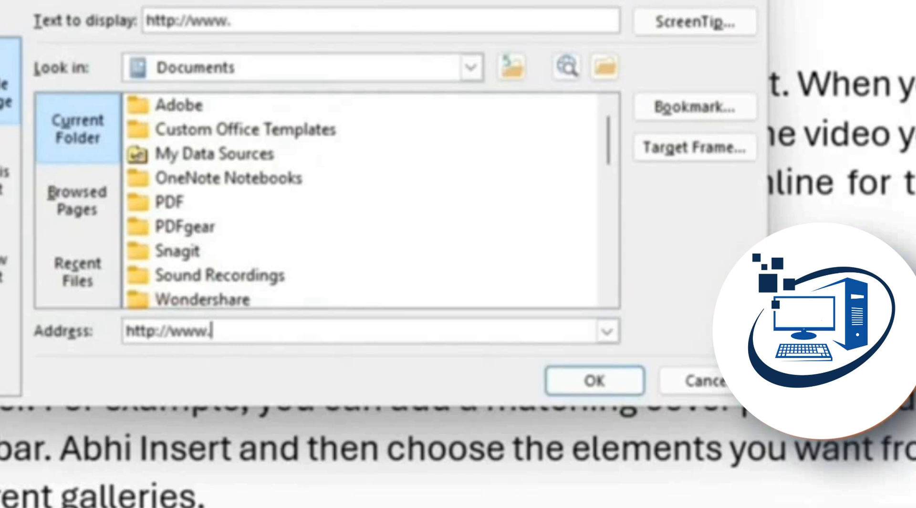
{"action": "type", "text": "pcski"}
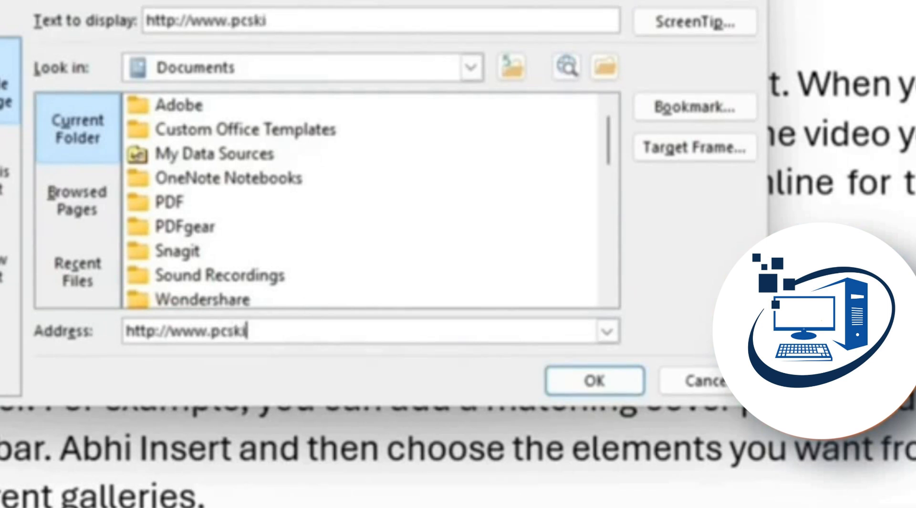
{"action": "type", "text": "ll.in"}
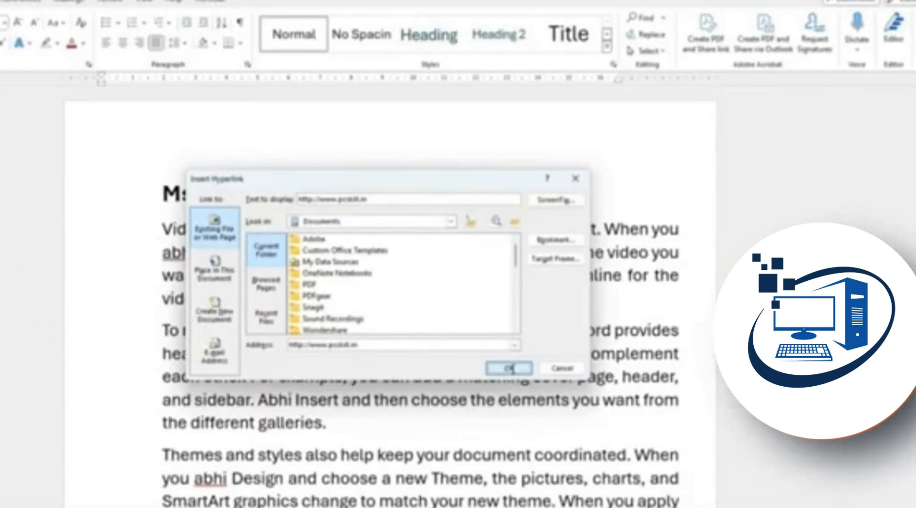
{"action": "left_click", "coordinate": [601, 390]}
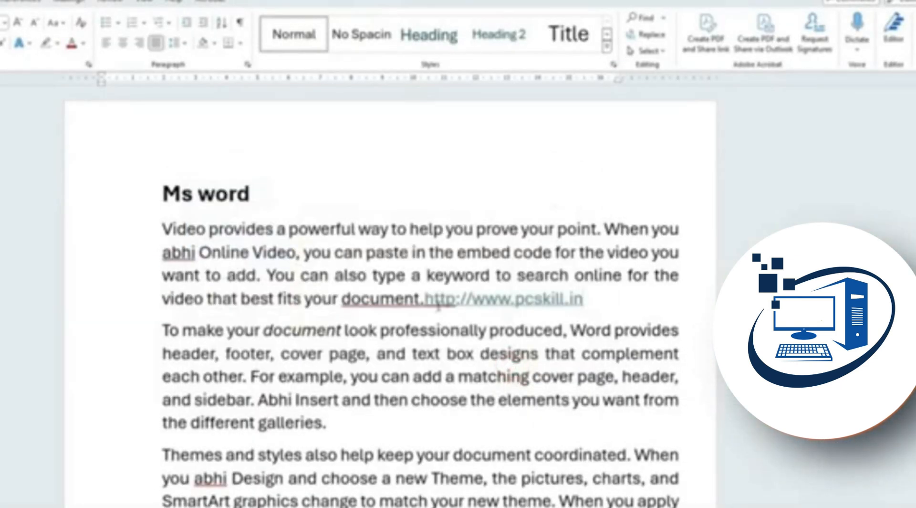
Open the pcskill.in link in the browser, then return to Word and select the link
{"action": "left_click", "coordinate": [516, 306], "text": "ctrl"}
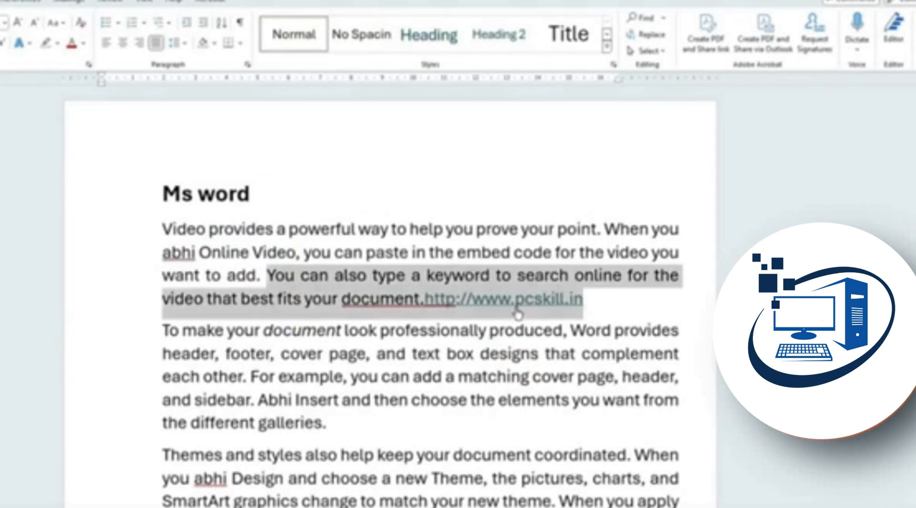
{"action": "left_click", "coordinate": [515, 299]}
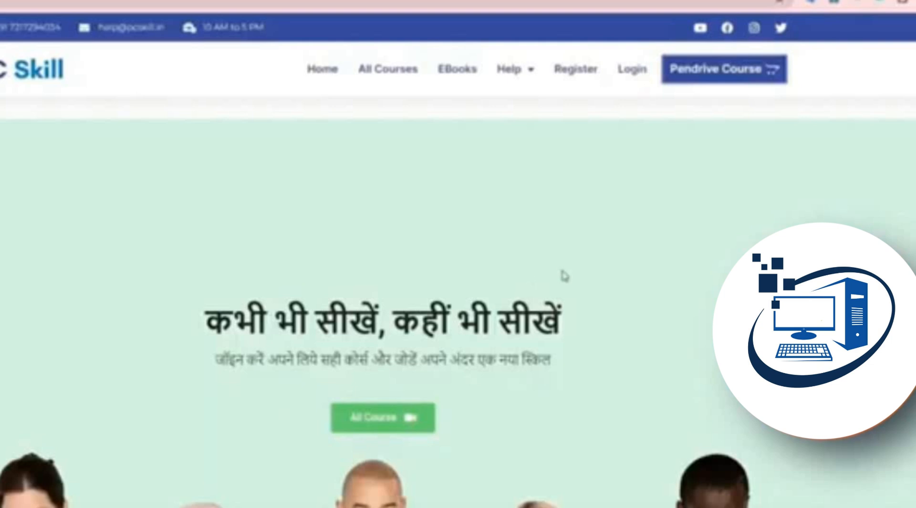
{"action": "left_click", "coordinate": [725, 72]}
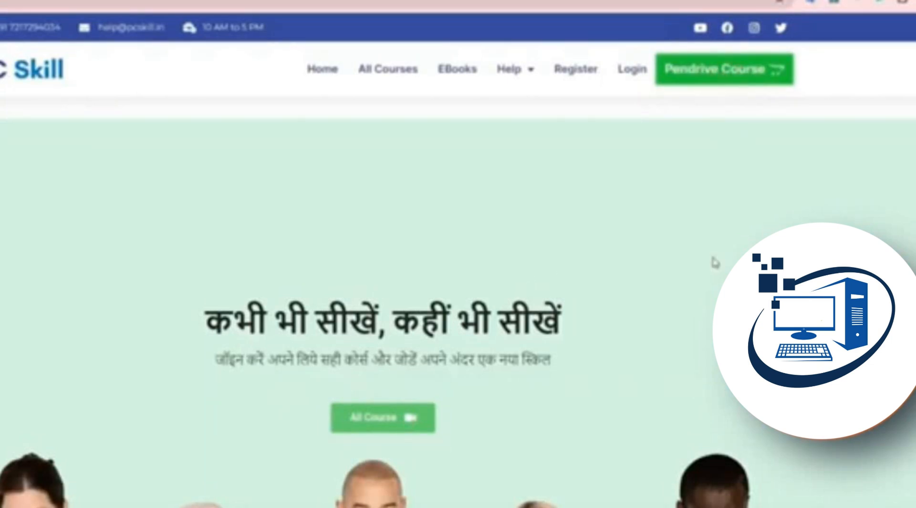
{"action": "left_click_drag", "start_coordinate": [429, 300], "coordinate": [595, 302]}
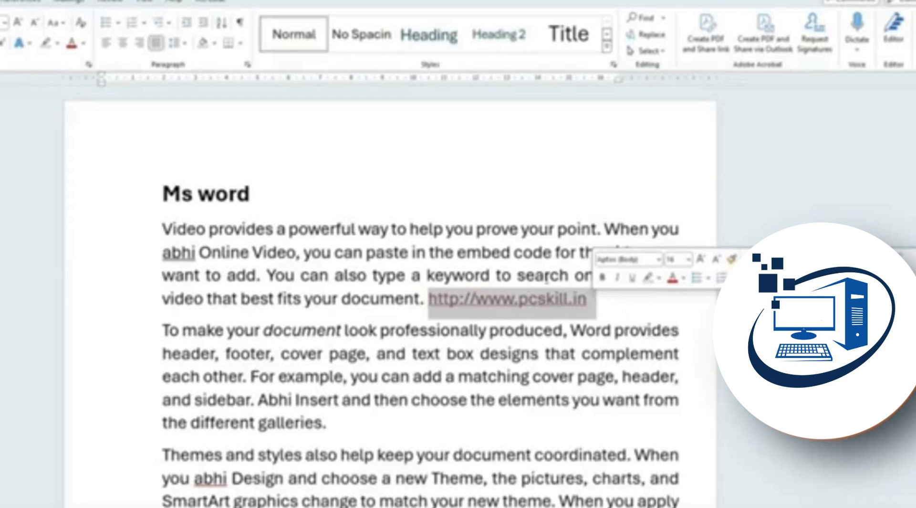
Link 'Online Video' to google.co.in and follow the link to test it
{"action": "left_click_drag", "start_coordinate": [198, 253], "coordinate": [295, 254]}
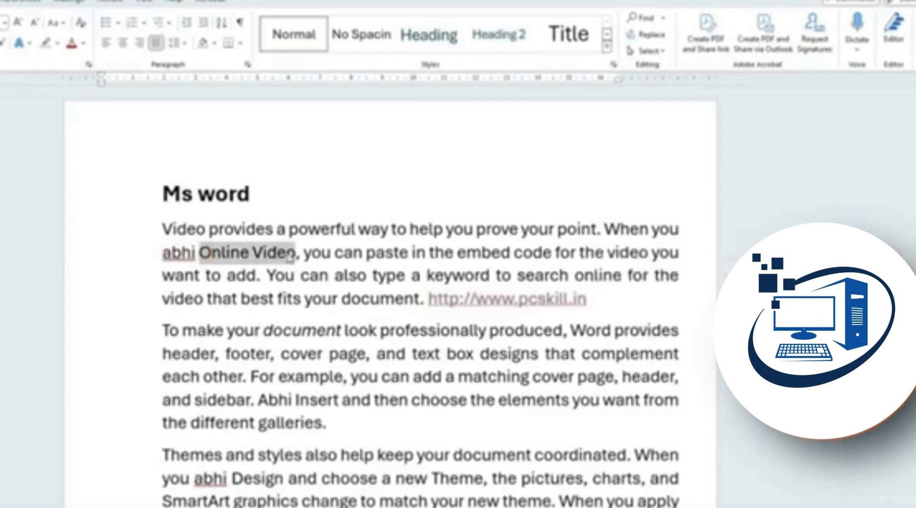
{"action": "left_click", "coordinate": [293, 296]}
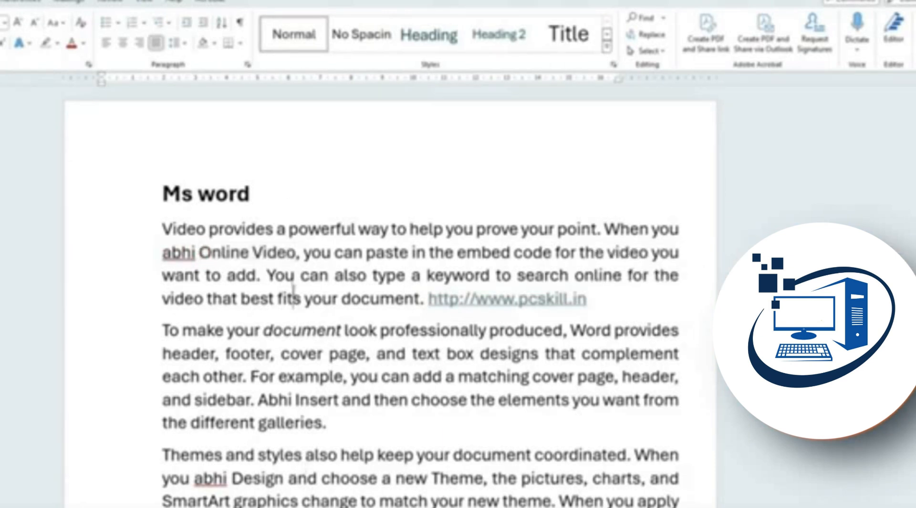
{"action": "left_click_drag", "start_coordinate": [297, 252], "coordinate": [207, 258]}
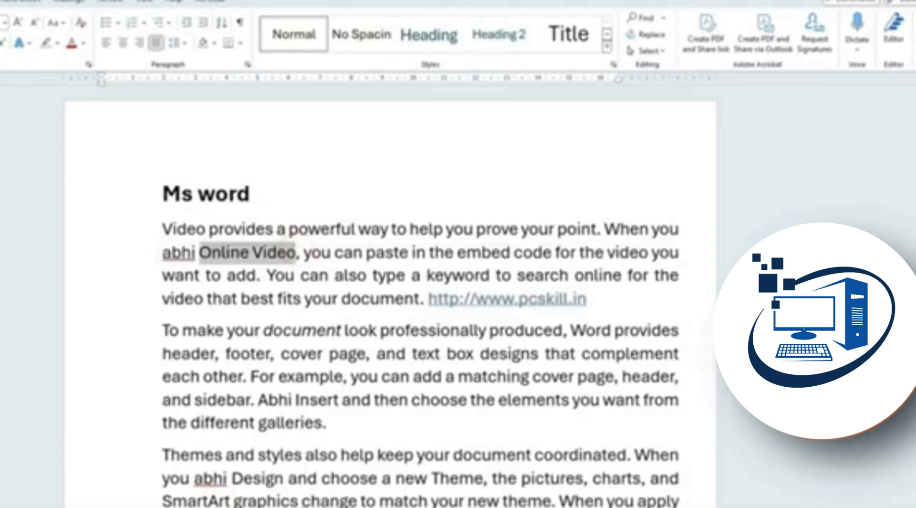
{"action": "key", "text": "ctrl+k"}
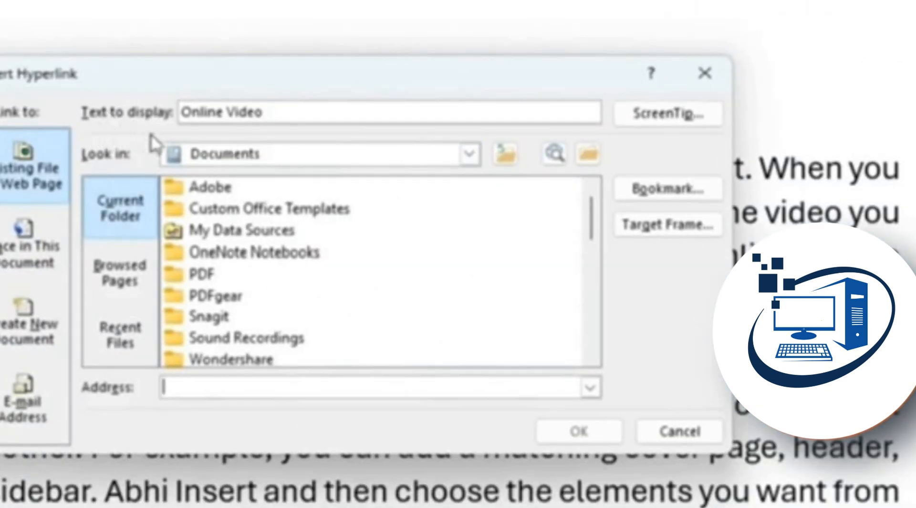
{"action": "left_click", "coordinate": [208, 386]}
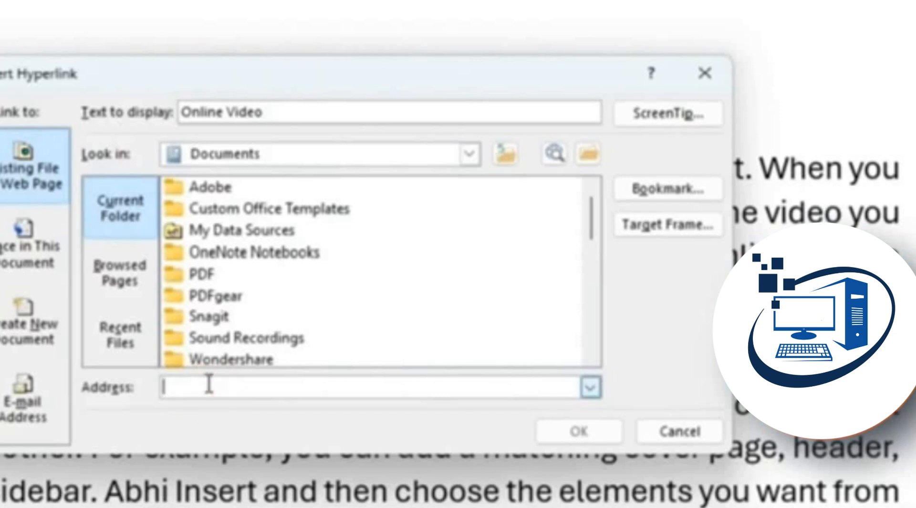
{"action": "type", "text": "google"}
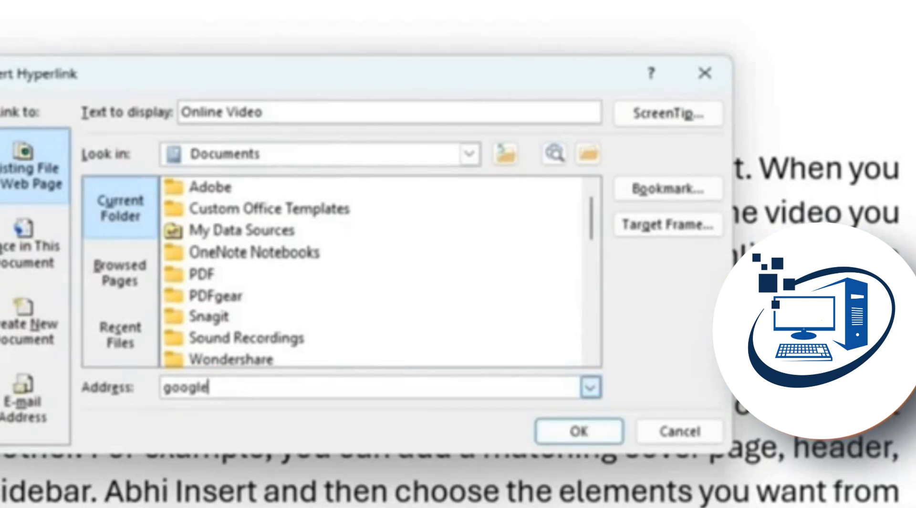
{"action": "type", "text": ".co.in"}
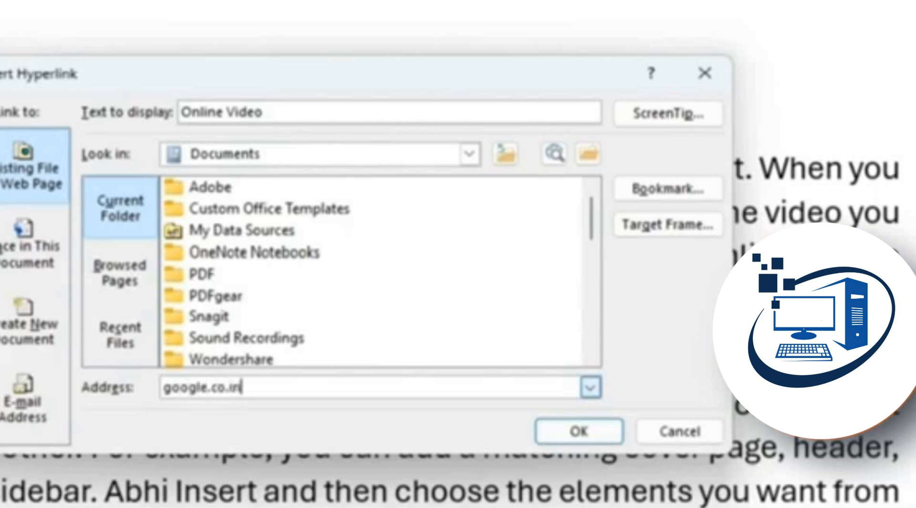
{"action": "left_click", "coordinate": [557, 427]}
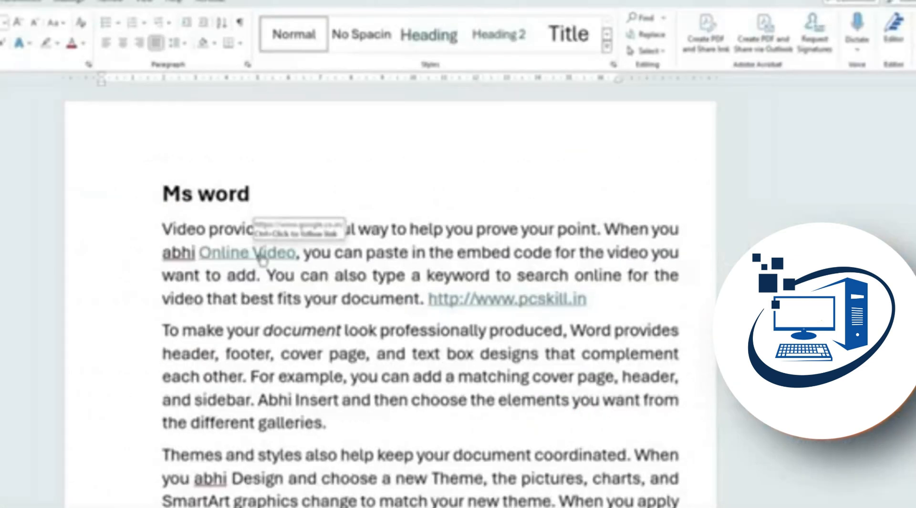
{"action": "left_click", "coordinate": [262, 254], "text": "ctrl"}
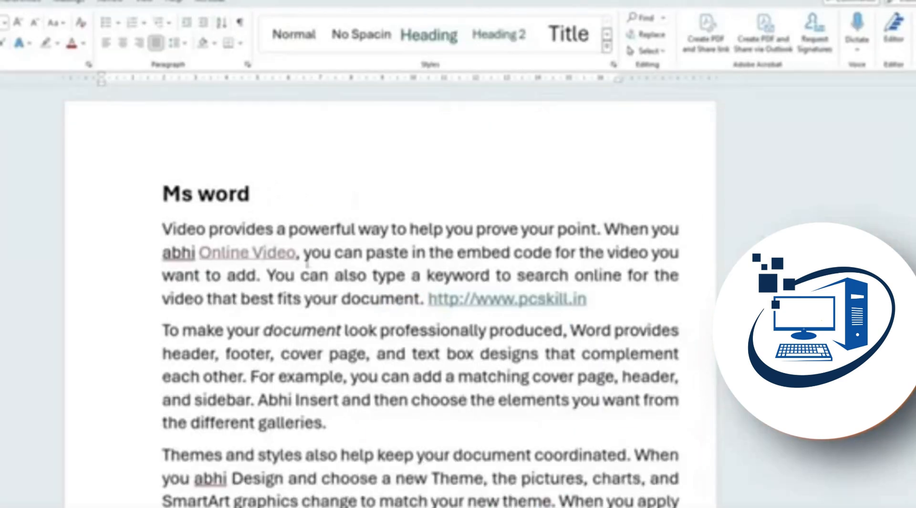
{"action": "left_click", "coordinate": [308, 253]}
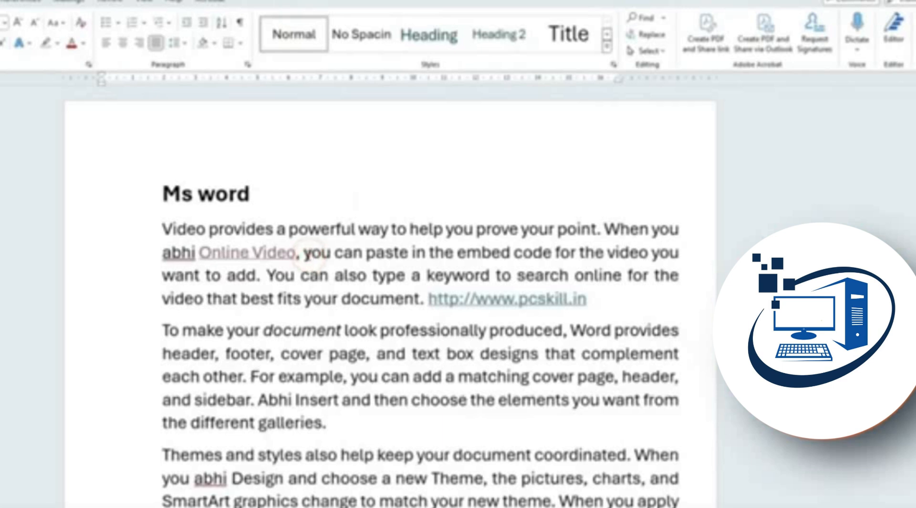
{"action": "left_click", "coordinate": [294, 252]}
{"action": "double_click", "coordinate": [188, 229]}
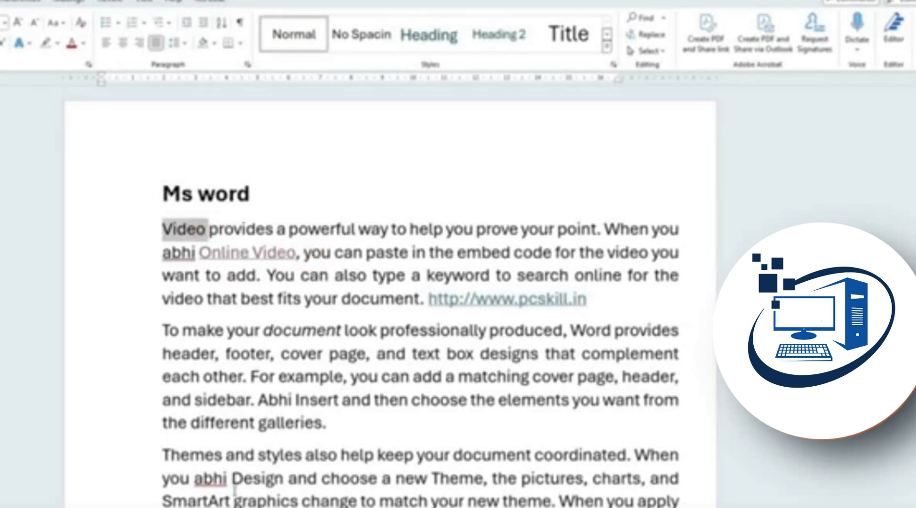
{"action": "key", "text": "ctrl+k"}
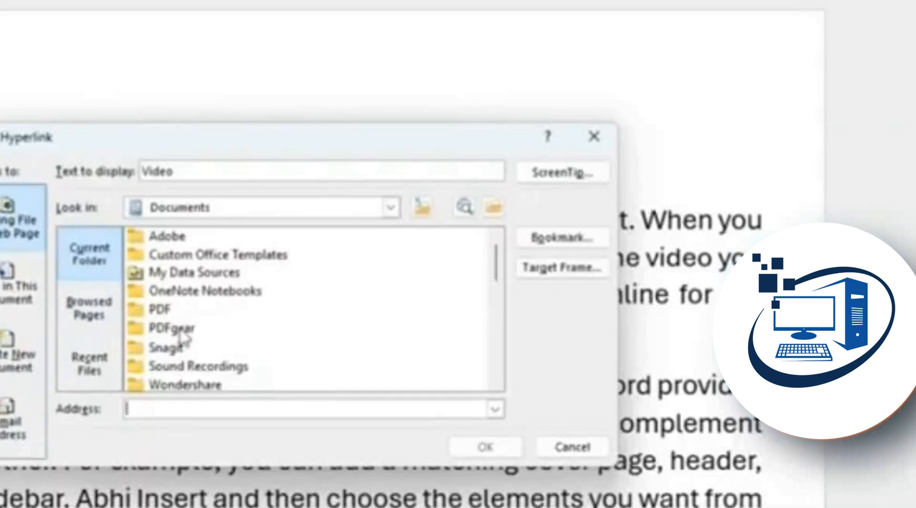
{"action": "left_click", "coordinate": [185, 412]}
{"action": "type", "text": "www."}
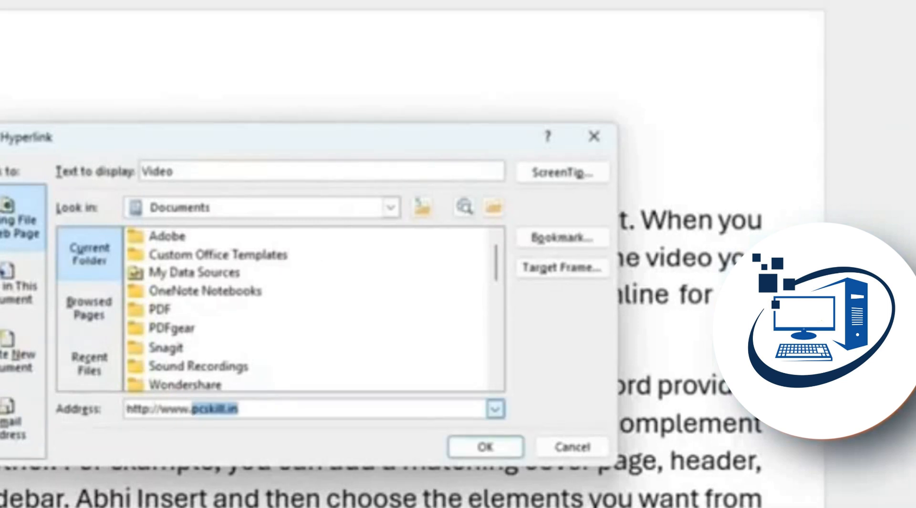
{"action": "type", "text": "youtube.com"}
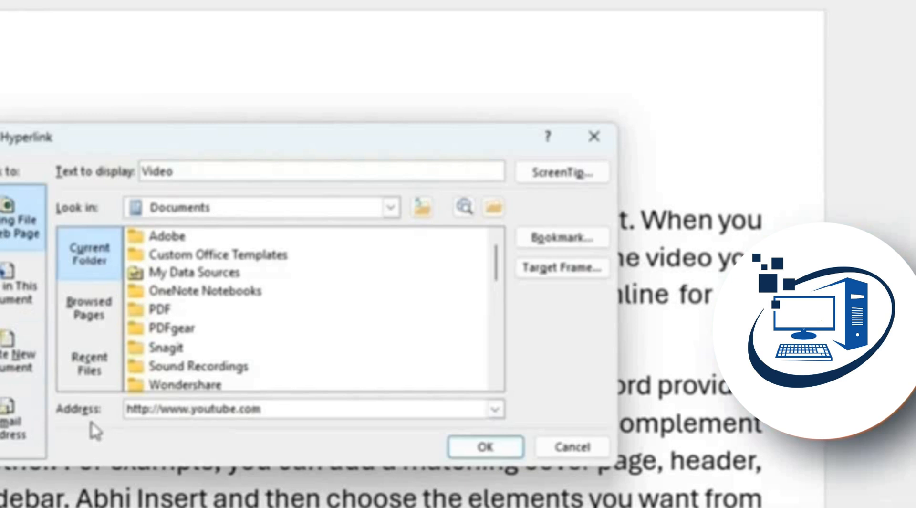
{"action": "left_click", "coordinate": [148, 409]}
{"action": "type", "text": "s"}
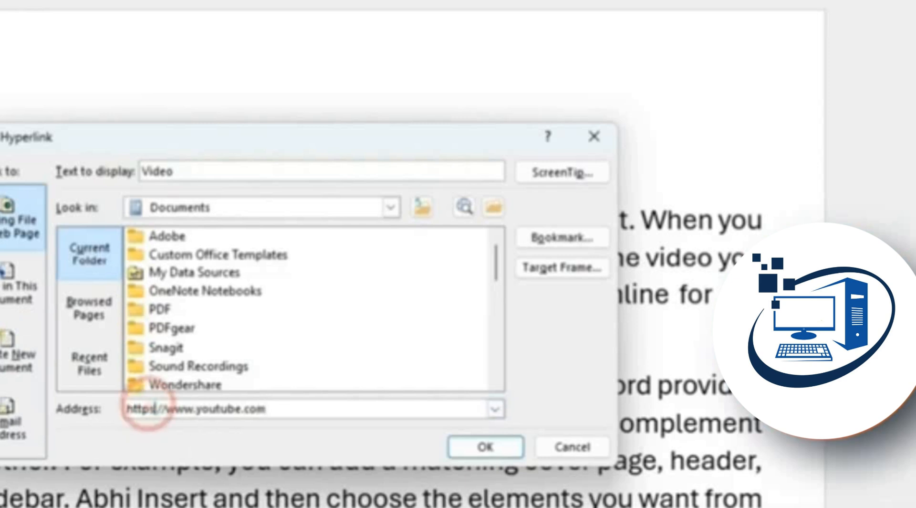
{"action": "left_click", "coordinate": [480, 449]}
{"action": "left_click", "coordinate": [186, 223], "text": "ctrl"}
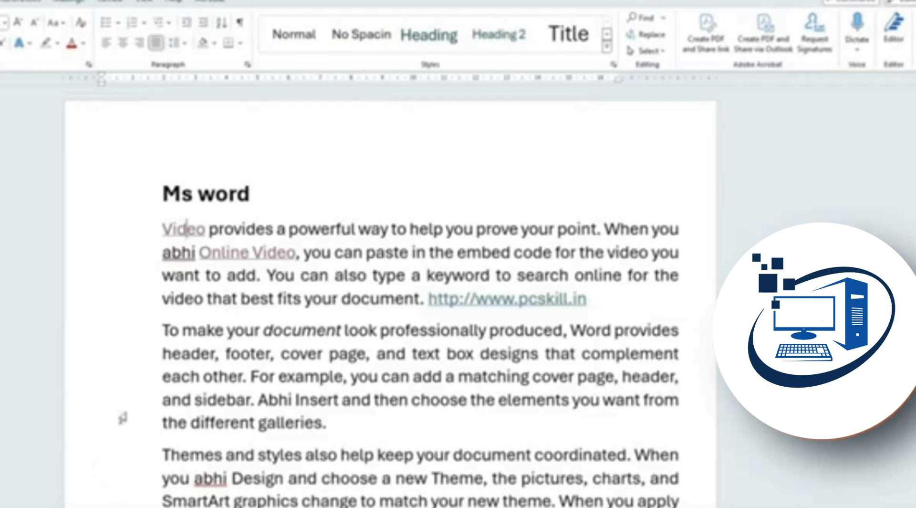
Centre the Ms word heading after briefly trying left alignment
{"action": "left_click", "coordinate": [217, 201]}
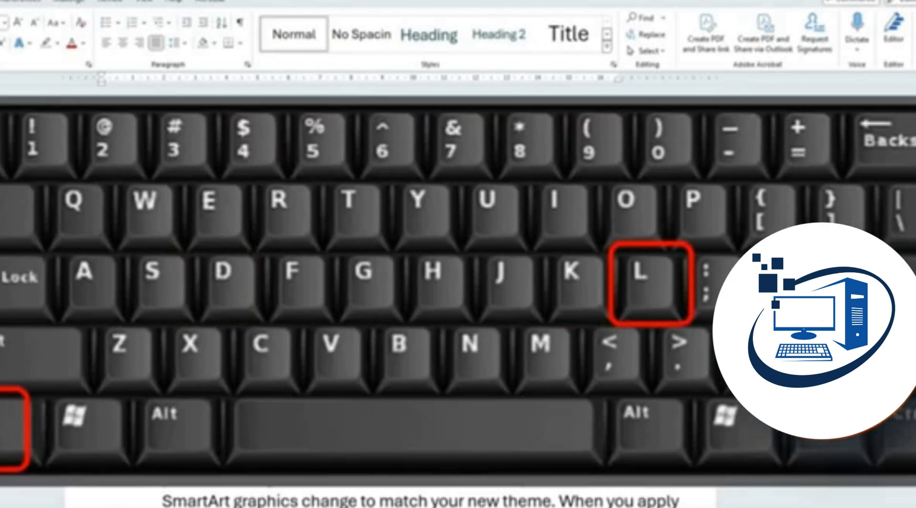
{"action": "key", "text": "ctrl+l"}
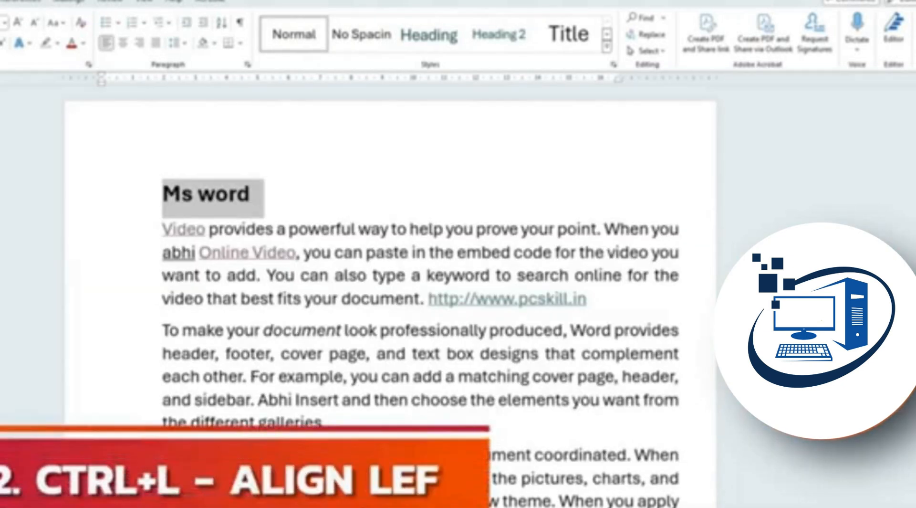
{"action": "key", "text": "ctrl+e"}
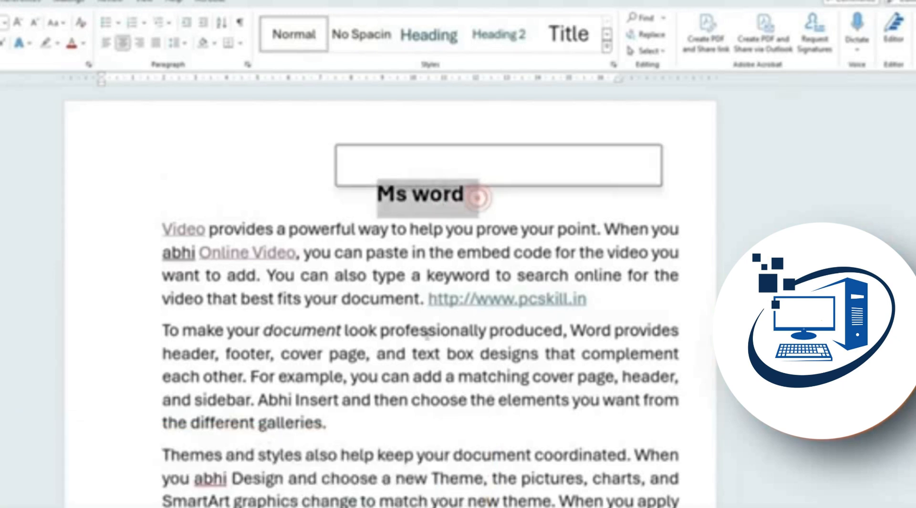
{"action": "key", "text": "ctrl+l"}
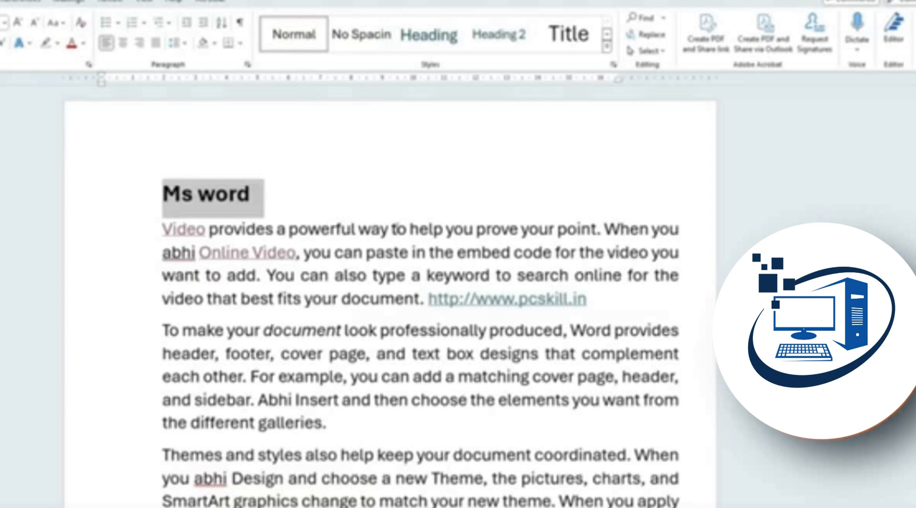
{"action": "key", "text": "ctrl+e"}
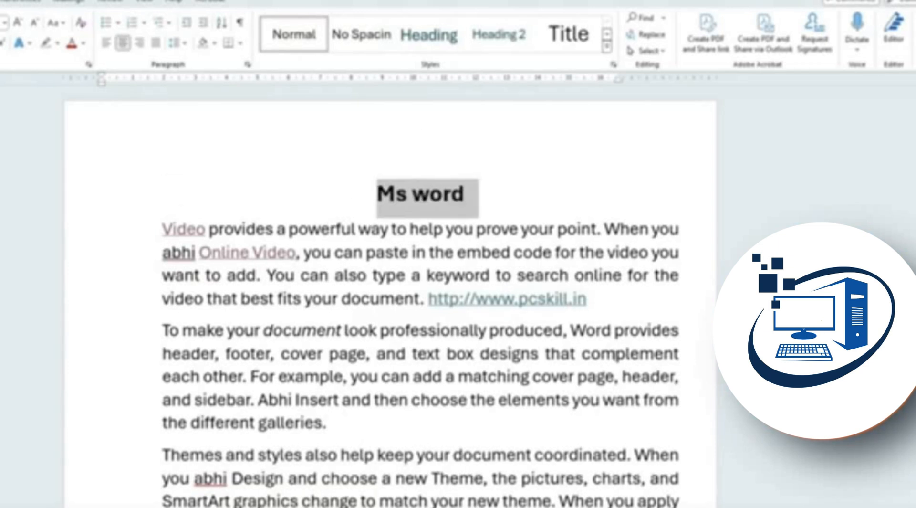
Left-align the 'To make your document' paragraph after briefly trying right alignment
{"action": "triple_click", "coordinate": [370, 419]}
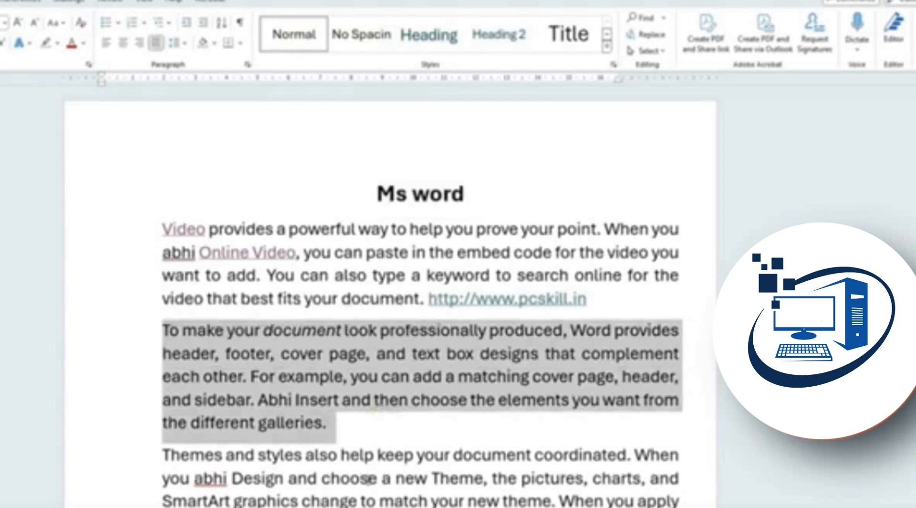
{"action": "key", "text": "ctrl+l"}
{"action": "key", "text": "ctrl+r"}
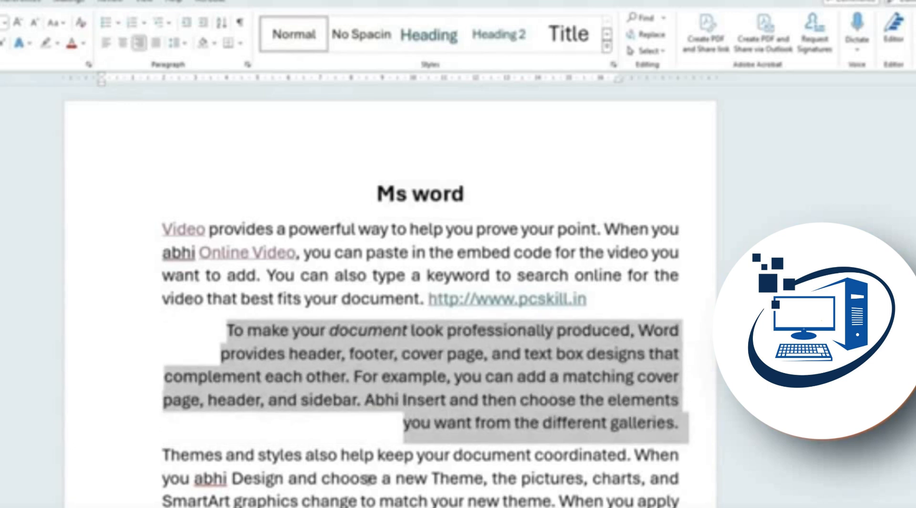
{"action": "key", "text": "ctrl+l"}
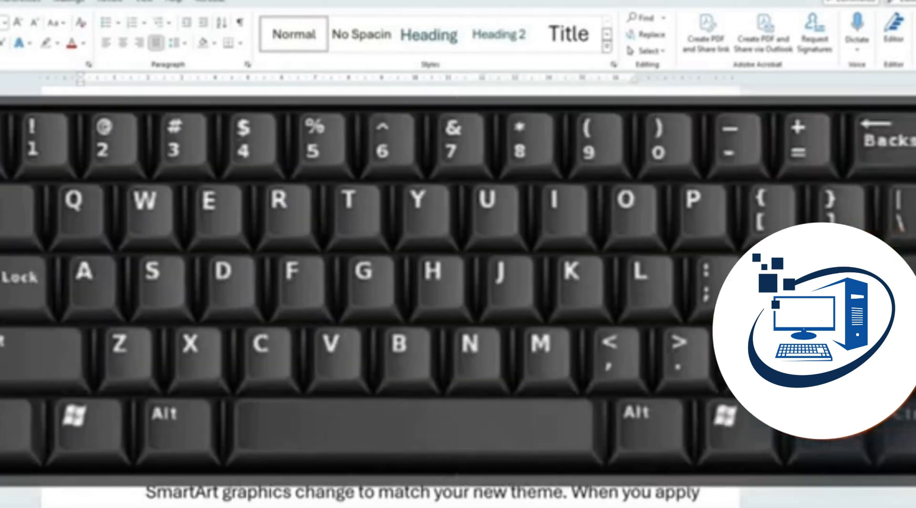
Indent the opening Video paragraph two levels, then step it back one level
{"action": "key", "text": "ctrl+m"}
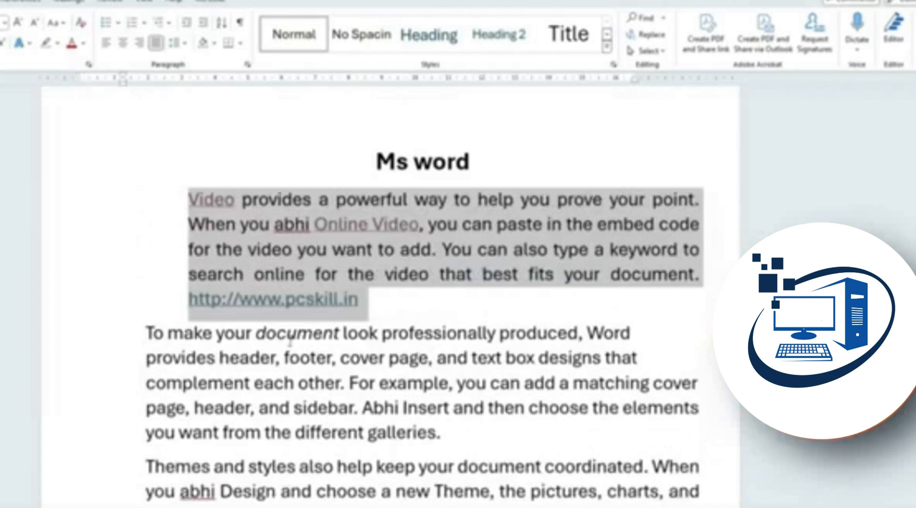
{"action": "key", "text": "ctrl+m"}
{"action": "key", "text": "ctrl+m"}
{"action": "key", "text": "ctrl+m"}
{"action": "key", "text": "ctrl+m"}
{"action": "key", "text": "ctrl+m"}
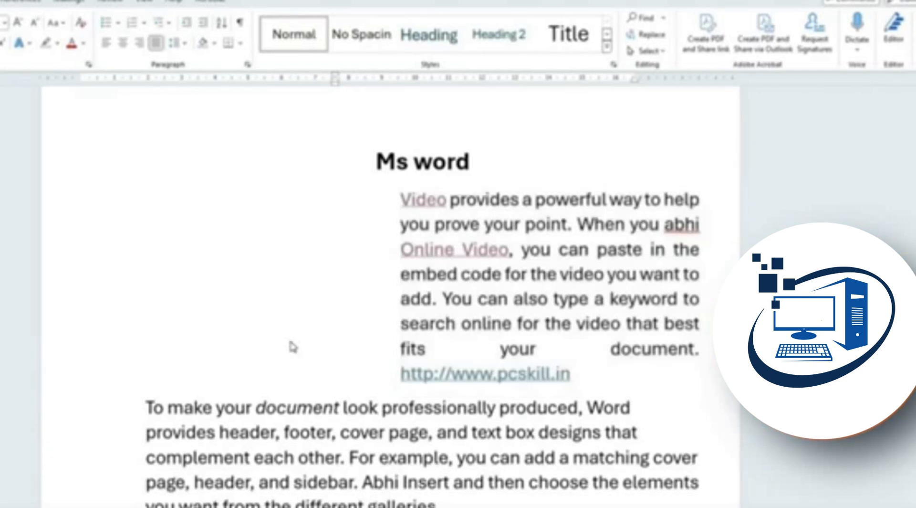
{"action": "key", "text": "ctrl+shift+m"}
{"action": "key", "text": "ctrl+shift+m"}
{"action": "key", "text": "ctrl+shift+m"}
{"action": "key", "text": "ctrl+shift+m"}
{"action": "key", "text": "ctrl+shift+m"}
{"action": "key", "text": "ctrl+shift+m"}
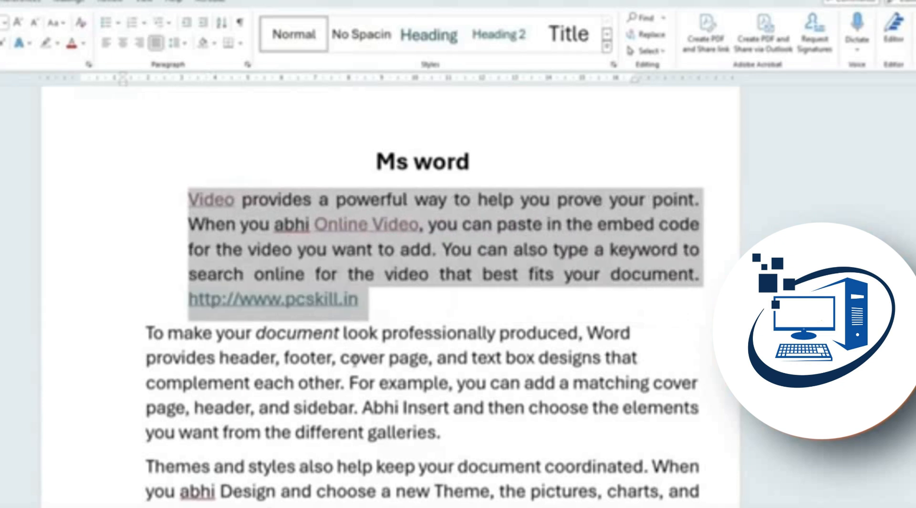
Type a person's name on a new line after 'device.', then start a new blank document
{"action": "scroll", "coordinate": [356, 363], "scroll_direction": "down", "scroll_amount": 5}
{"action": "scroll", "coordinate": [409, 399], "scroll_direction": "down", "scroll_amount": 1}
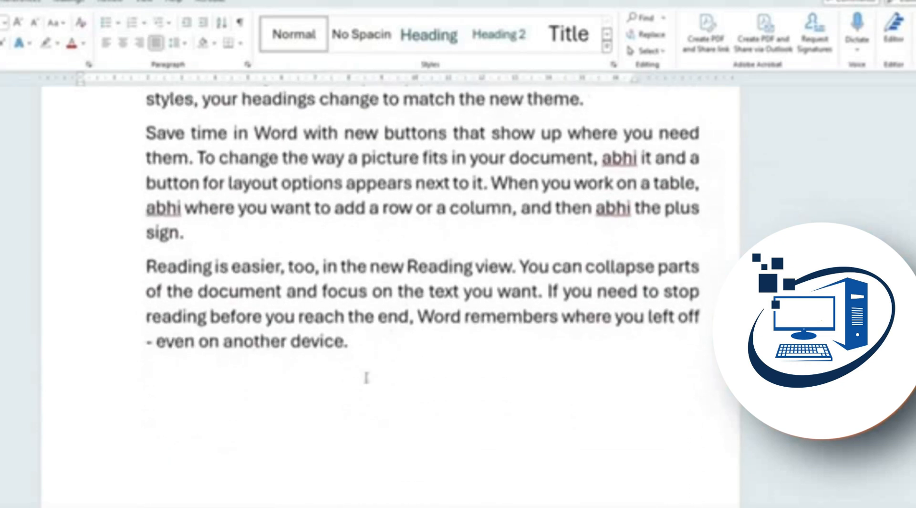
{"action": "left_click", "coordinate": [361, 347]}
{"action": "key", "text": "Return"}
{"action": "key", "text": "Return"}
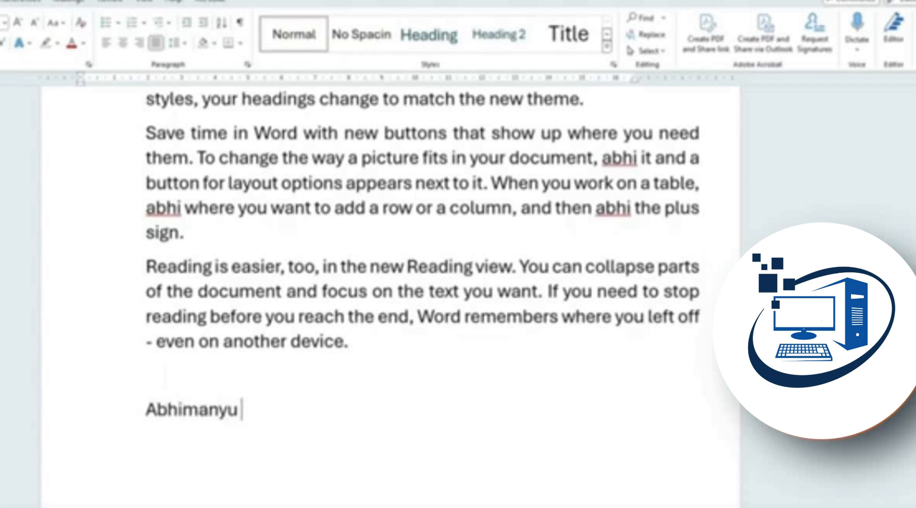
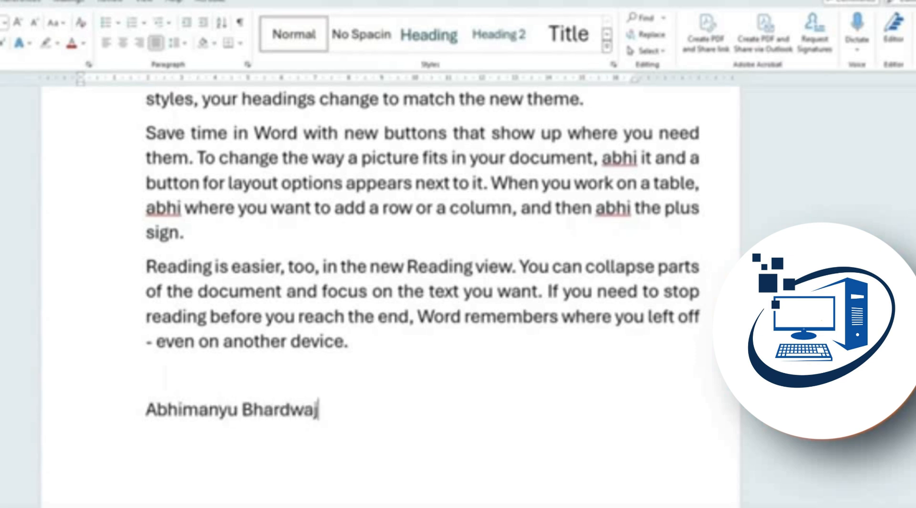
{"action": "key", "text": "ctrl+n"}
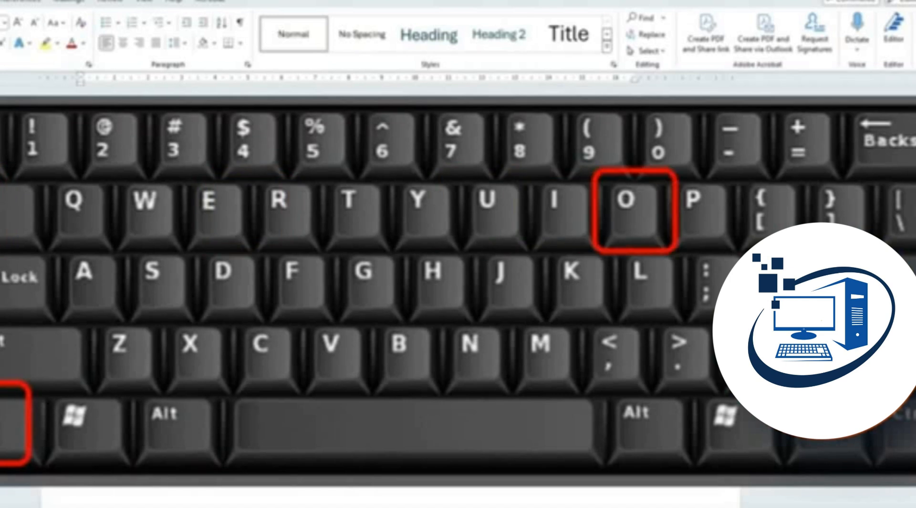
Browse the OneDrive, Shared, Documents and Add a Place open locations, then cancel the file picker
{"action": "key", "text": "ctrl+o"}
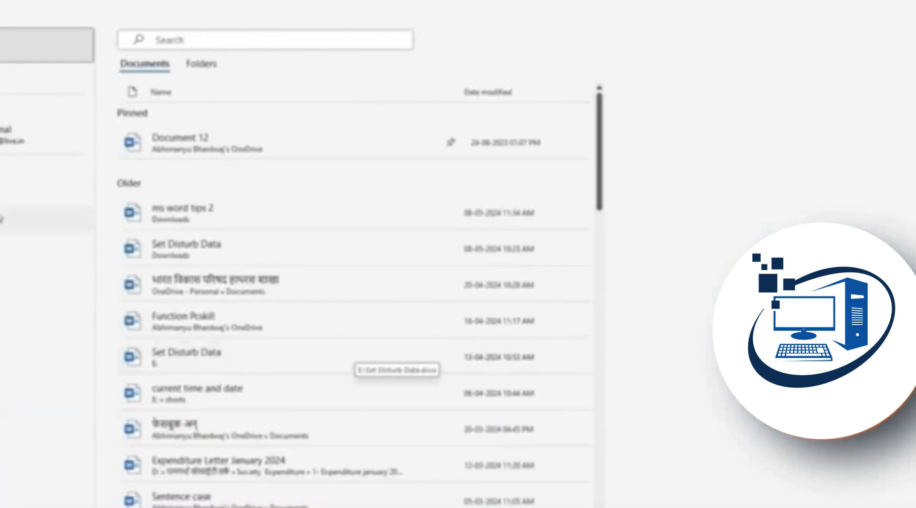
{"action": "left_click", "coordinate": [13, 144]}
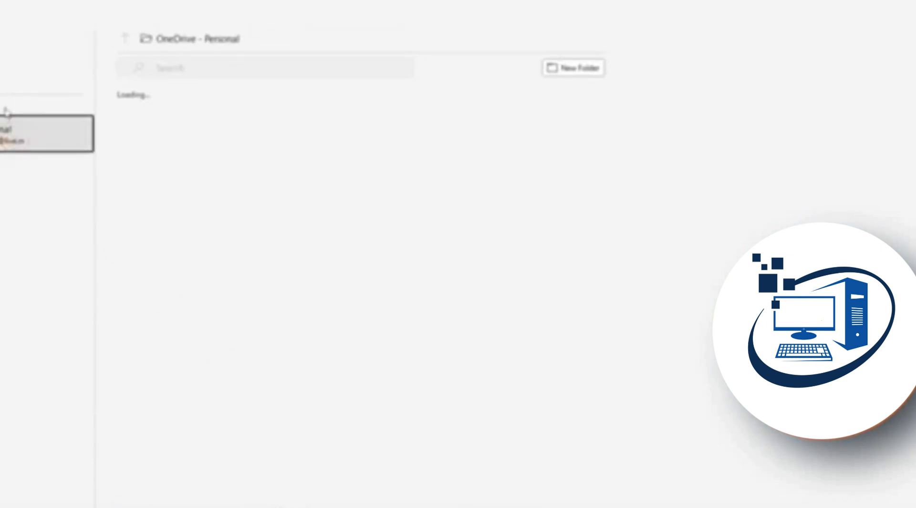
{"action": "left_click", "coordinate": [38, 79]}
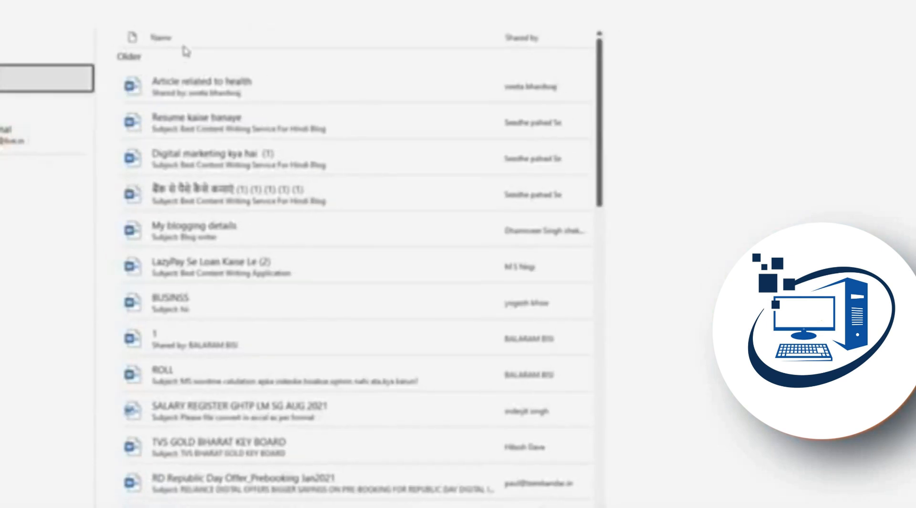
{"action": "left_click", "coordinate": [12, 190]}
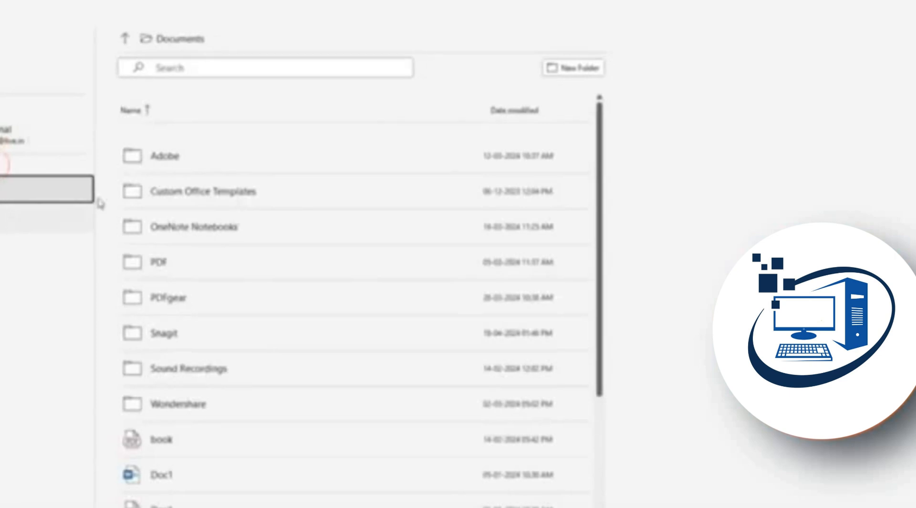
{"action": "left_click", "coordinate": [56, 218]}
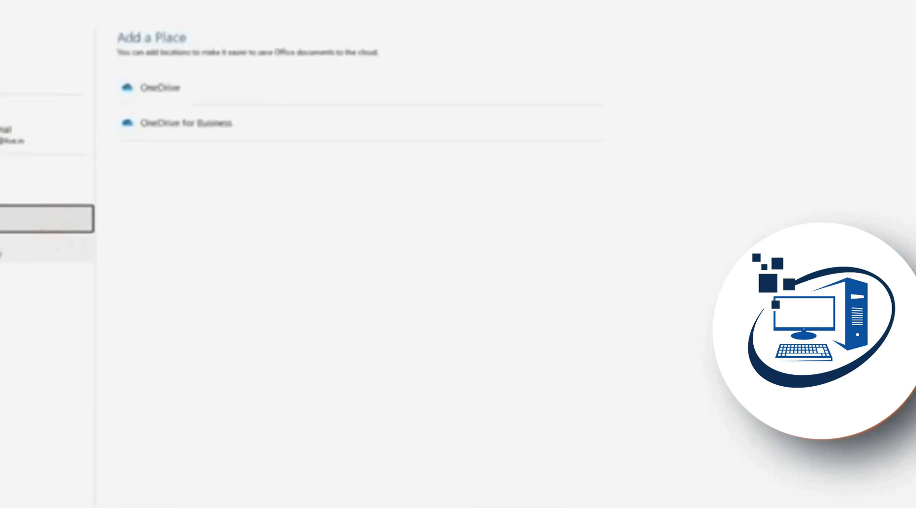
{"action": "left_click", "coordinate": [7, 248]}
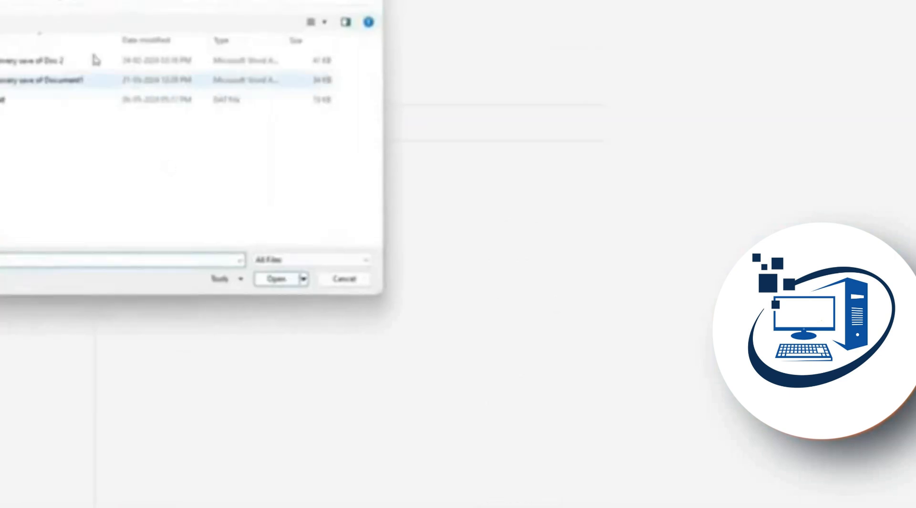
{"action": "left_click", "coordinate": [333, 281]}
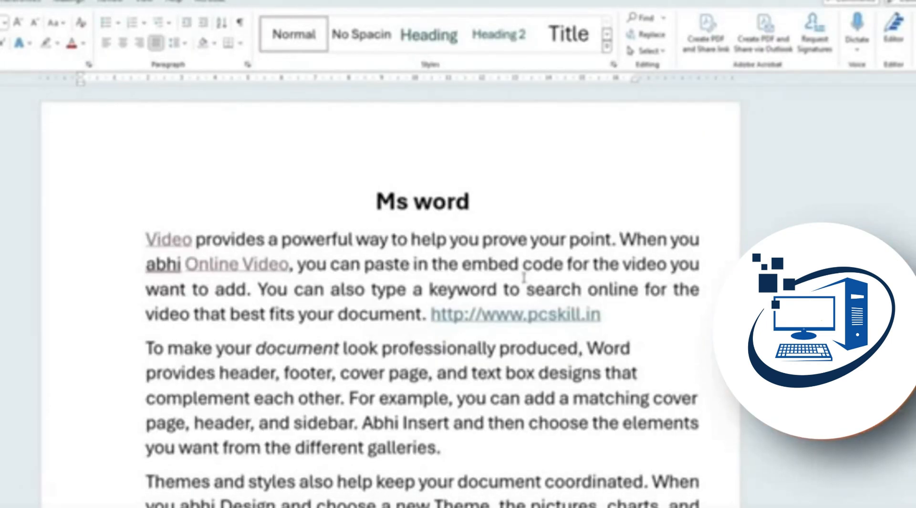
{"action": "key", "text": "ctrl+p"}
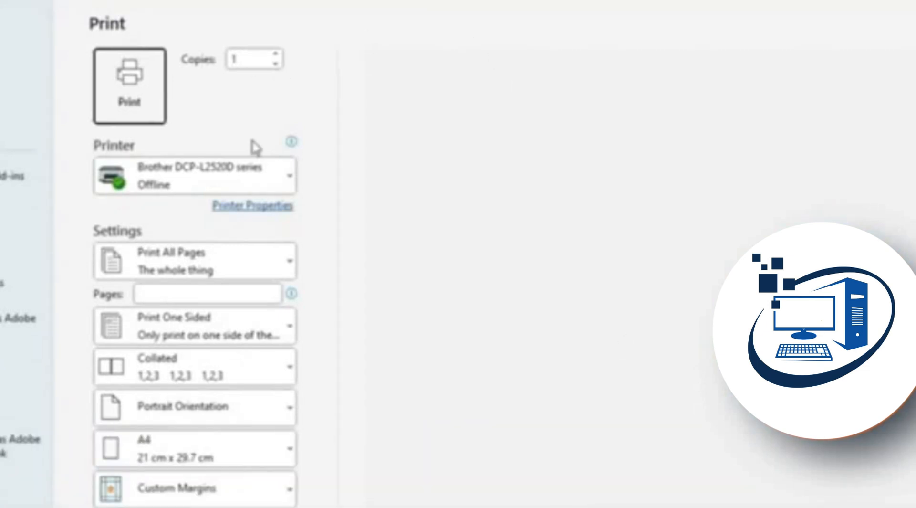
{"action": "left_click", "coordinate": [276, 178]}
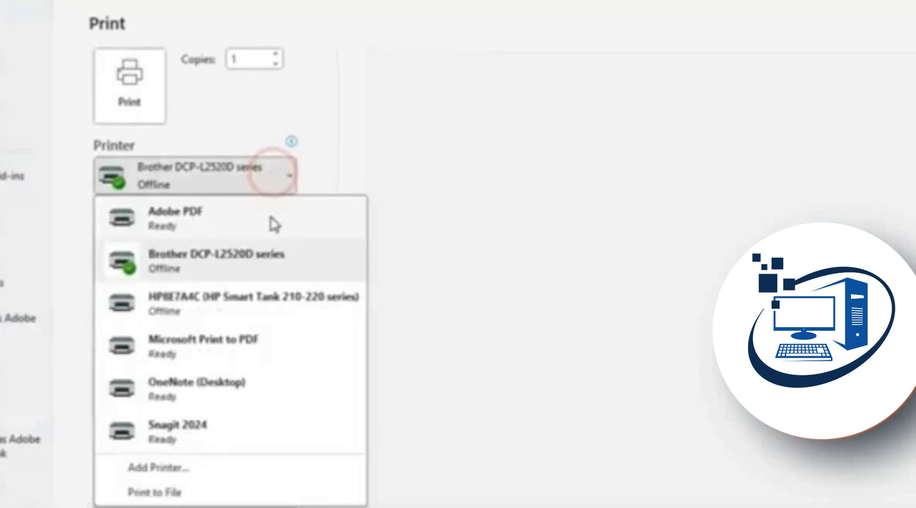
{"action": "left_click", "coordinate": [575, 282]}
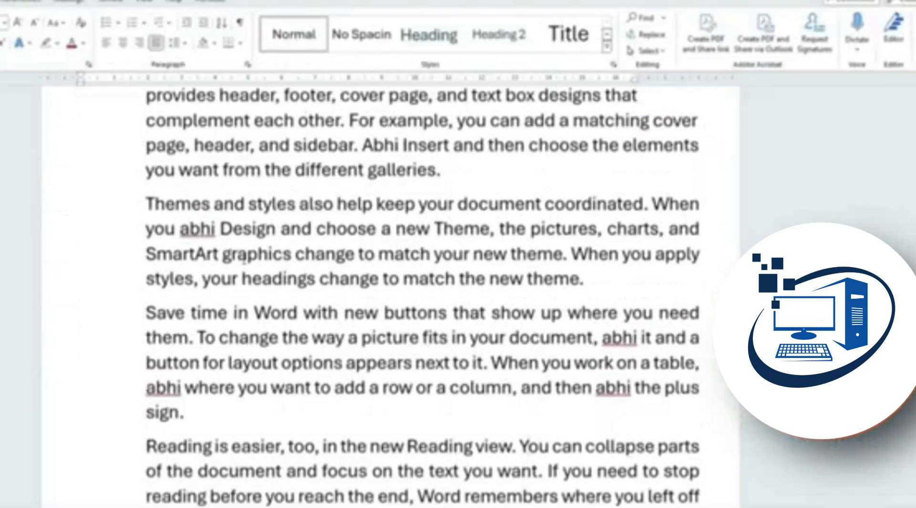
Right-align the latter part of the second paragraph and place the cursor before 'For example'
{"action": "scroll", "coordinate": [244, 260], "scroll_direction": "up", "scroll_amount": 1}
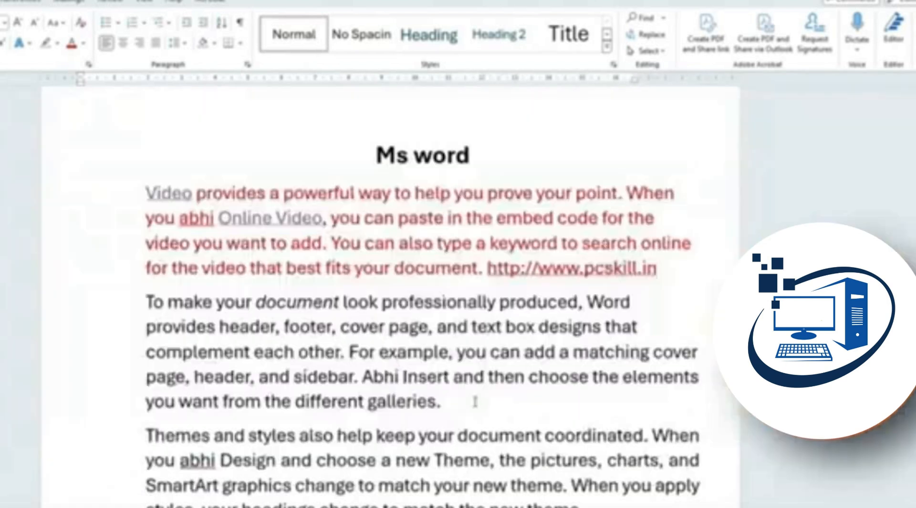
{"action": "left_click", "coordinate": [449, 400]}
{"action": "left_click", "coordinate": [346, 353]}
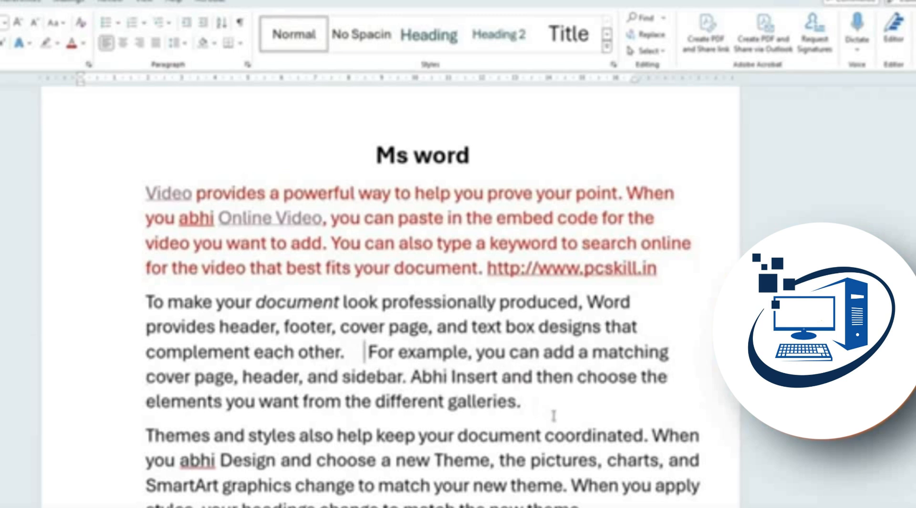
{"action": "left_click_drag", "start_coordinate": [549, 411], "coordinate": [147, 302]}
{"action": "left_click", "coordinate": [138, 43]}
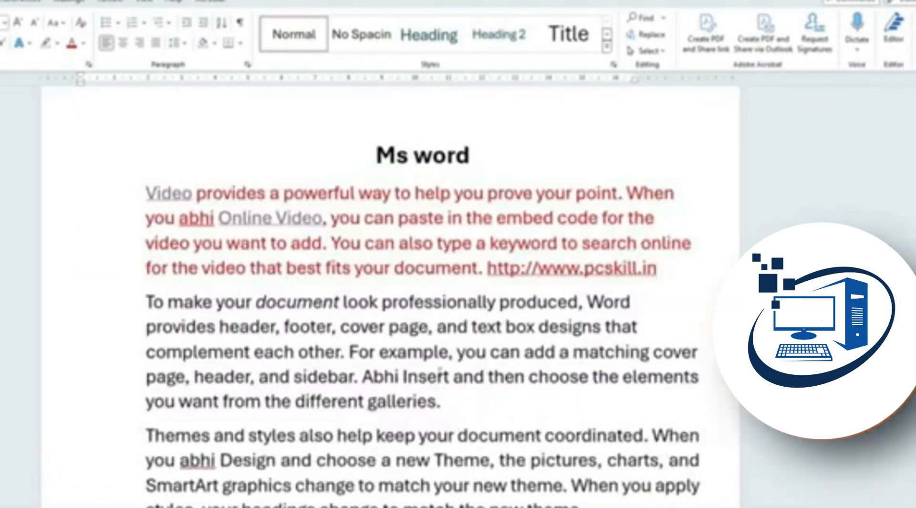
{"action": "left_click", "coordinate": [450, 400]}
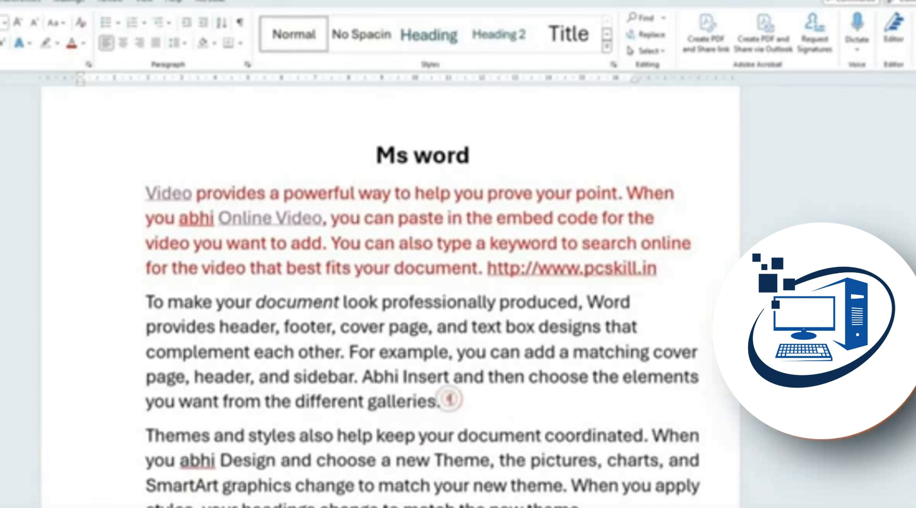
{"action": "left_click", "coordinate": [349, 352]}
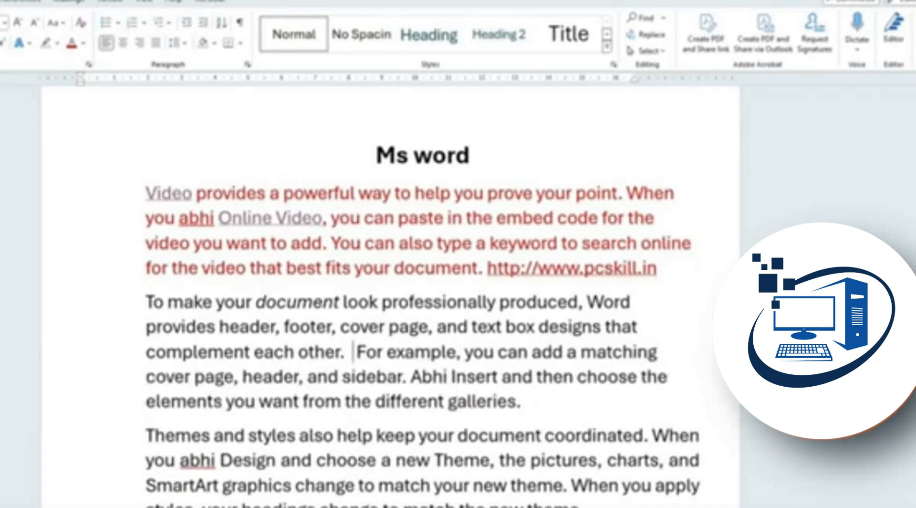
Right-align the second paragraph, then clear that formatting and set 1.15 line spacing
{"action": "left_click_drag", "start_coordinate": [550, 411], "coordinate": [146, 302]}
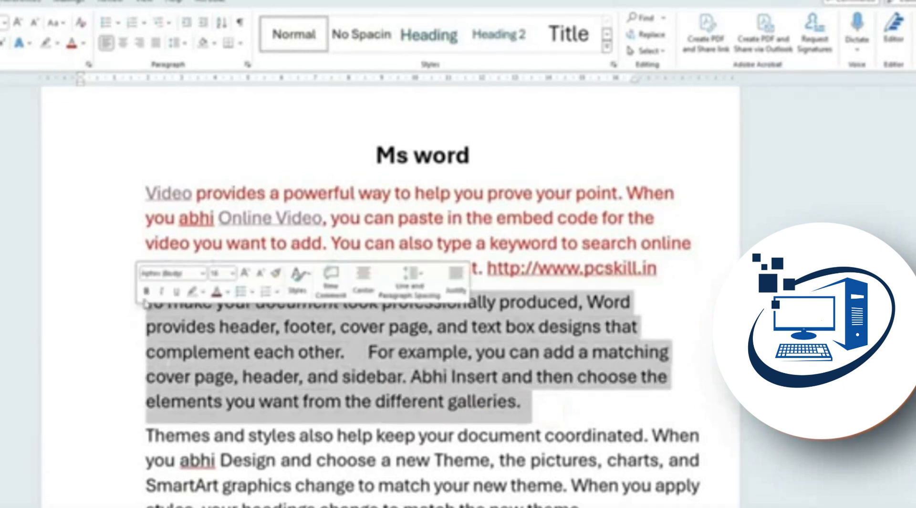
{"action": "left_click", "coordinate": [139, 42]}
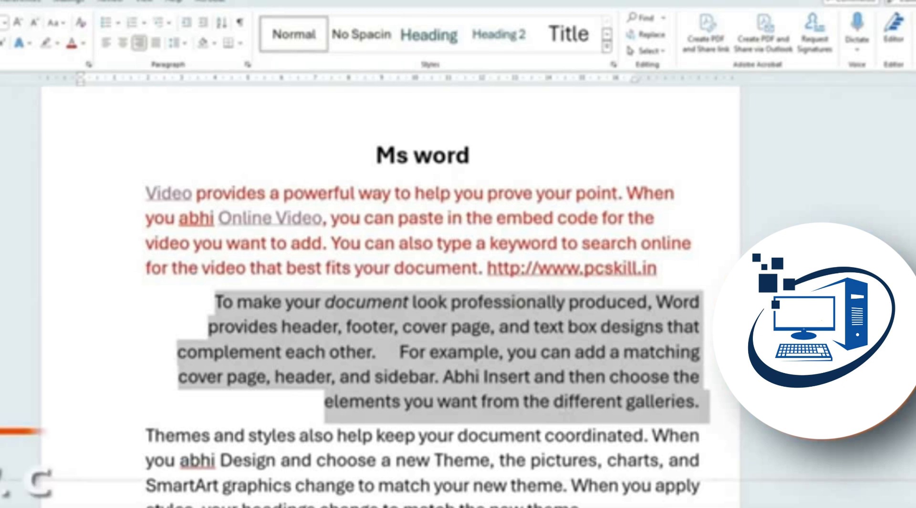
{"action": "key", "text": "ctrl+q"}
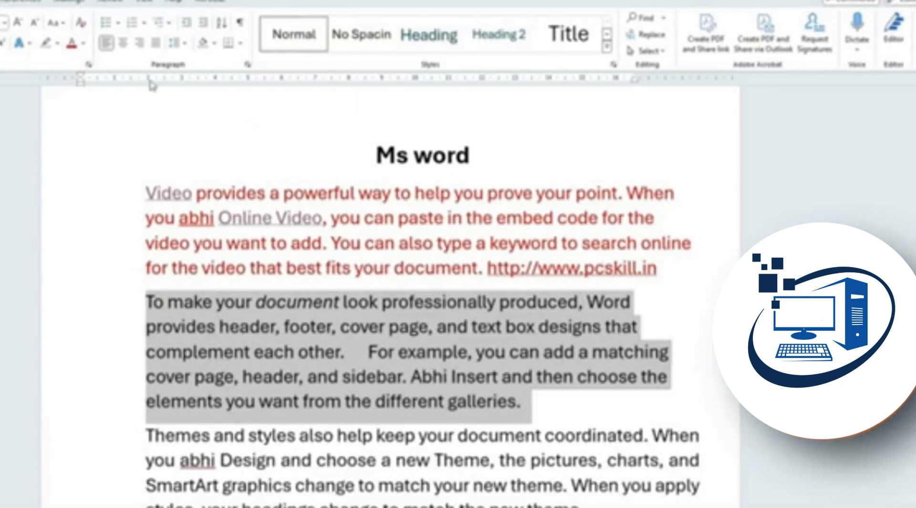
{"action": "left_click", "coordinate": [181, 44]}
{"action": "left_click", "coordinate": [195, 78]}
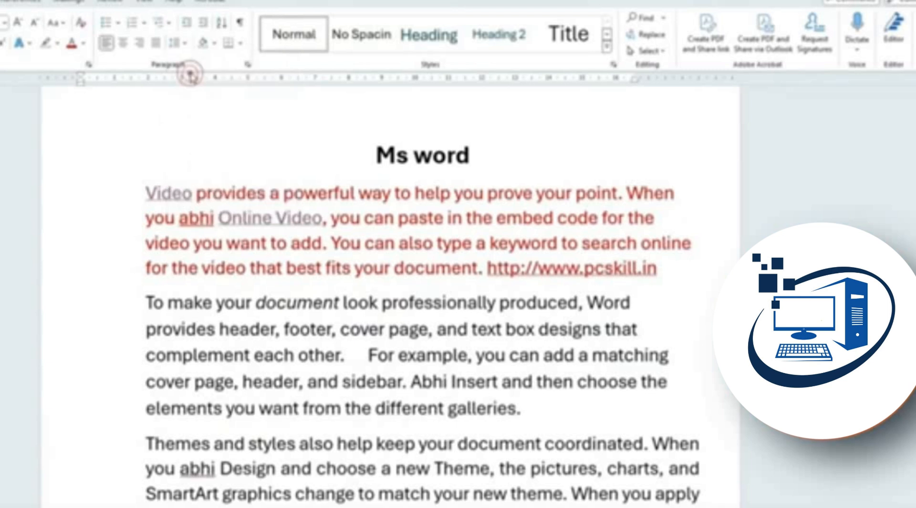
Try right alignment and double spacing on the paragraph, then reset it to plain left alignment
{"action": "left_click", "coordinate": [139, 43]}
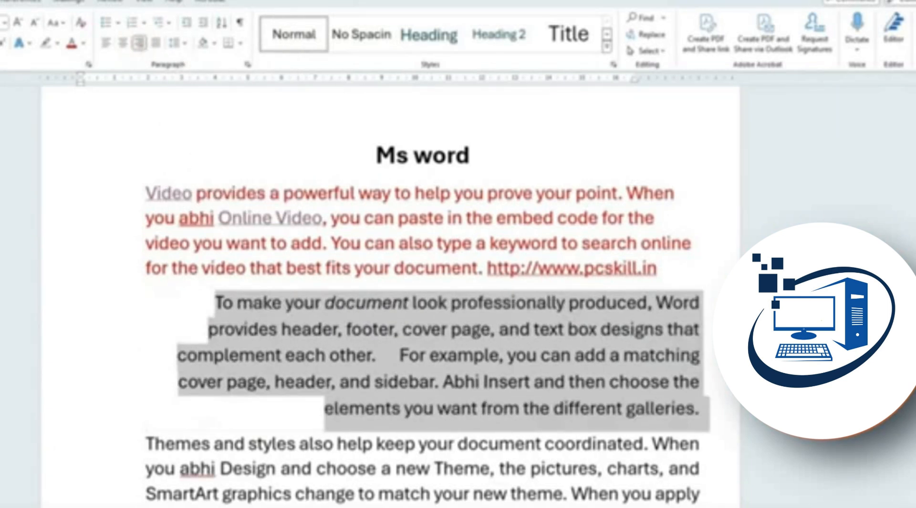
{"action": "left_click", "coordinate": [187, 44]}
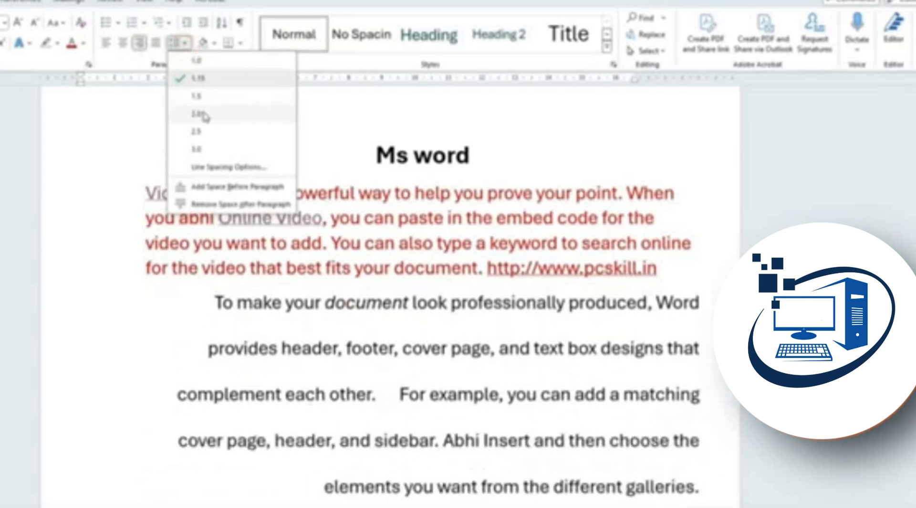
{"action": "left_click", "coordinate": [201, 110]}
{"action": "key", "text": "ctrl+q"}
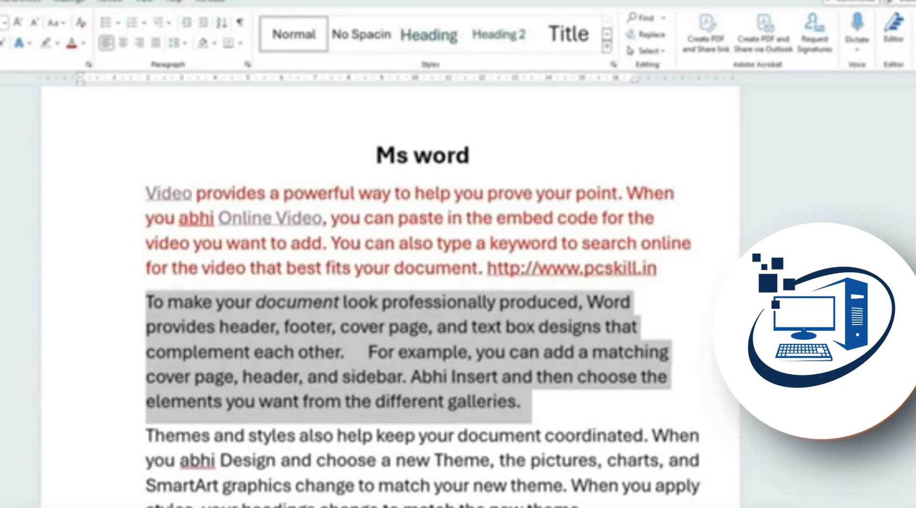
Right-align the Ms word title, then browse the save options and cancel the folder browser
{"action": "left_click", "coordinate": [470, 157]}
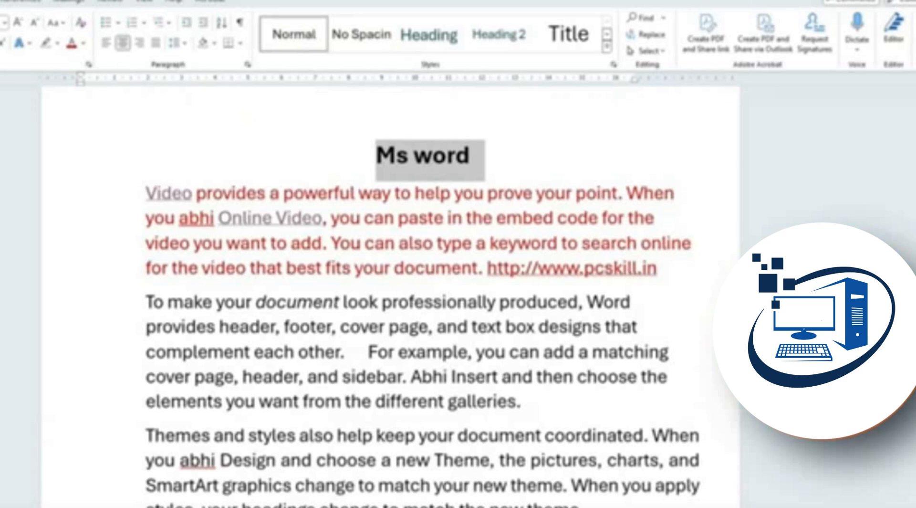
{"action": "key", "text": "ctrl+r"}
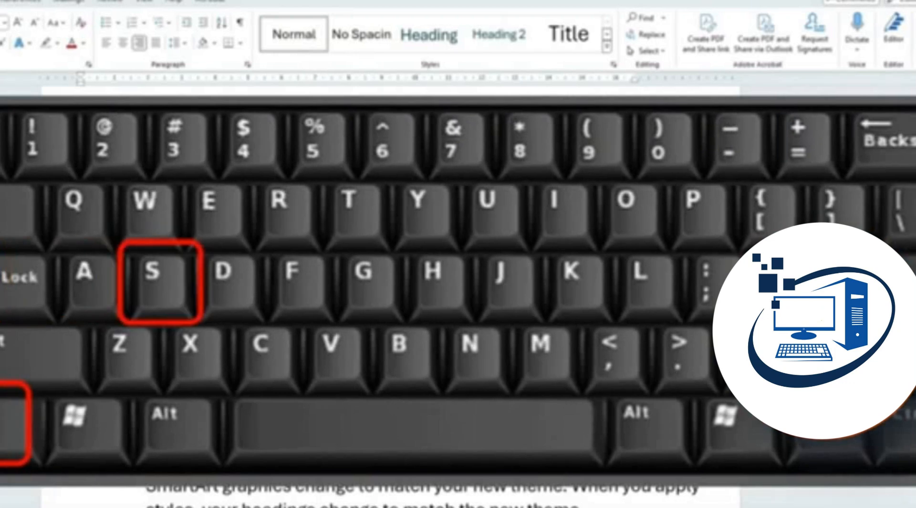
{"action": "key", "text": "ctrl+s"}
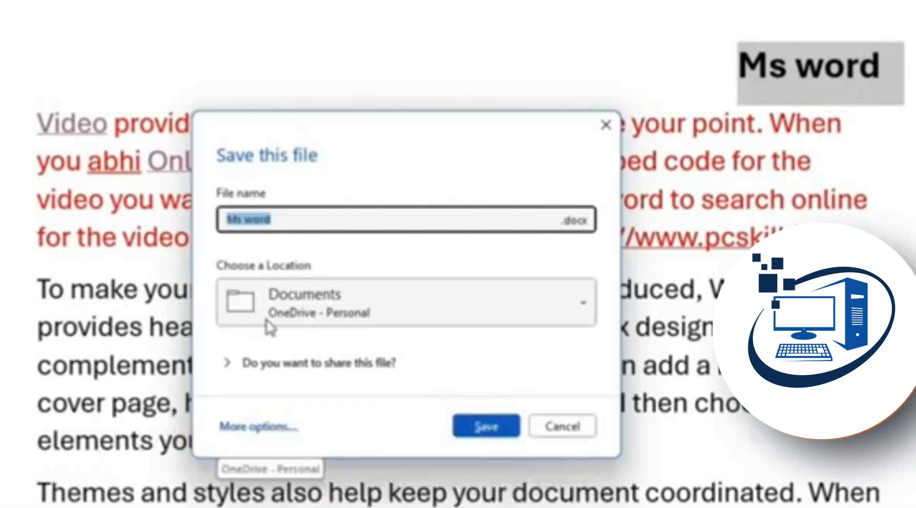
{"action": "left_click", "coordinate": [258, 426]}
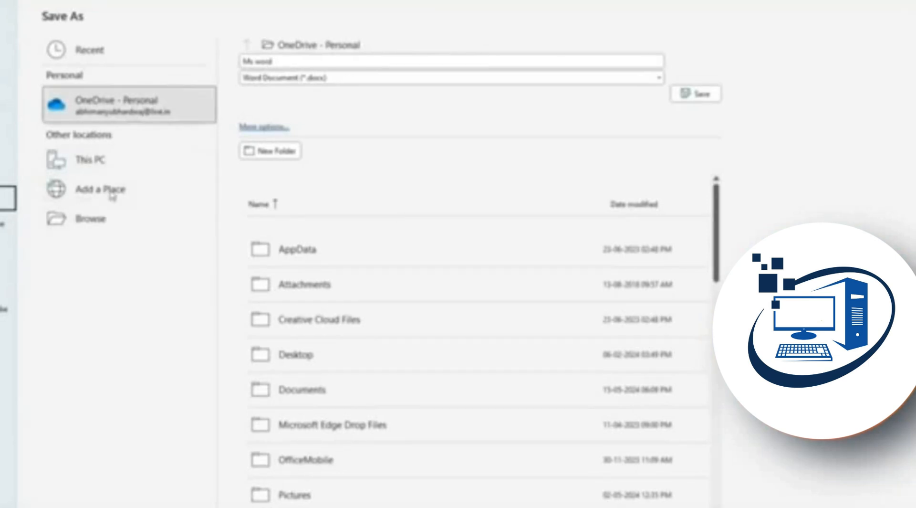
{"action": "left_click", "coordinate": [102, 226]}
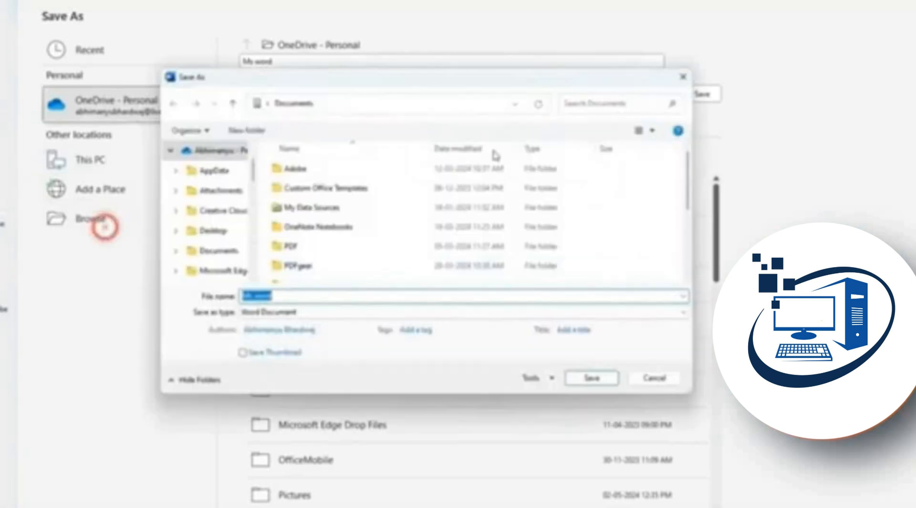
{"action": "left_click", "coordinate": [654, 377]}
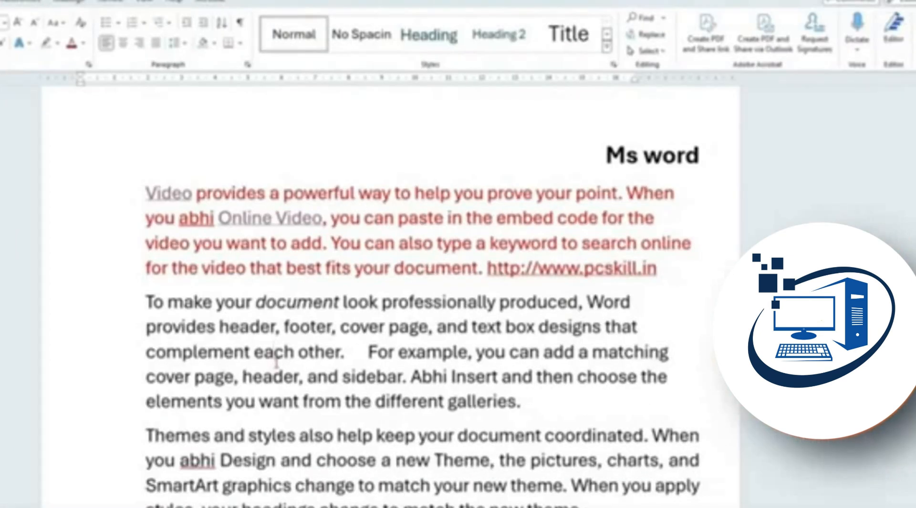
Reopen the save prompt, view the save locations list, and dismiss it without saving
{"action": "key", "text": "ctrl+s"}
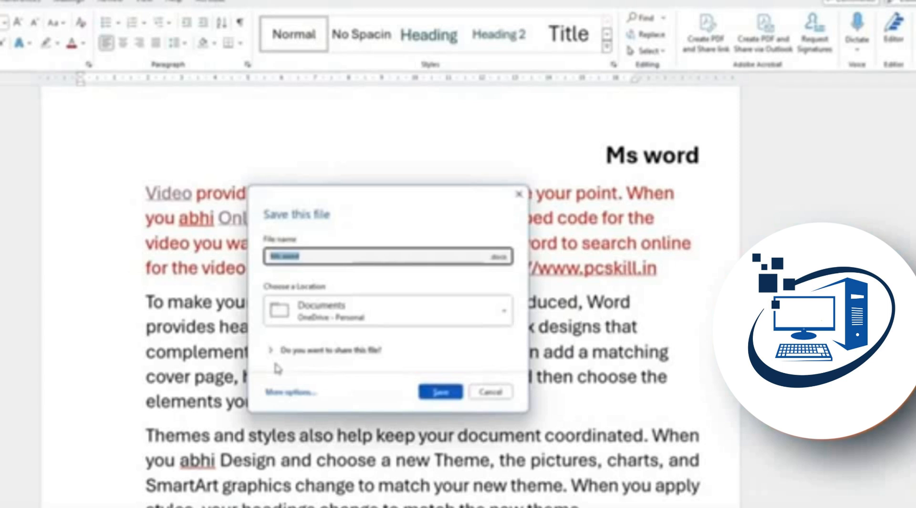
{"action": "left_click", "coordinate": [498, 311]}
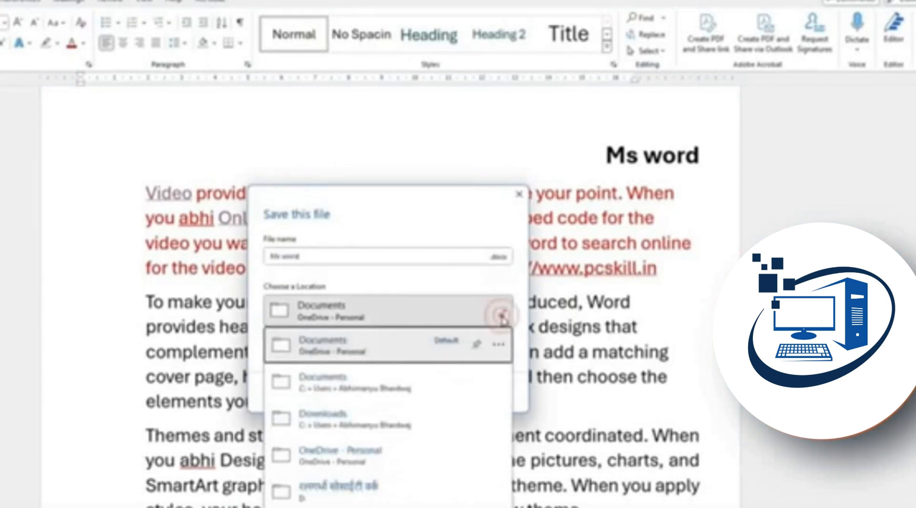
{"action": "left_click", "coordinate": [497, 313]}
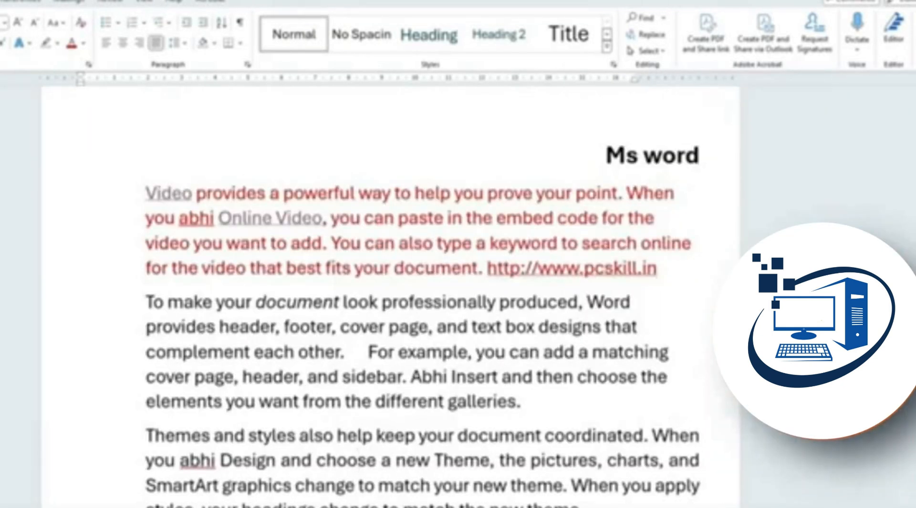
Indent and unindent the Themes and styles paragraph, then give it a two-level hanging indent
{"action": "key", "text": "ctrl+m"}
{"action": "key", "text": "ctrl+m"}
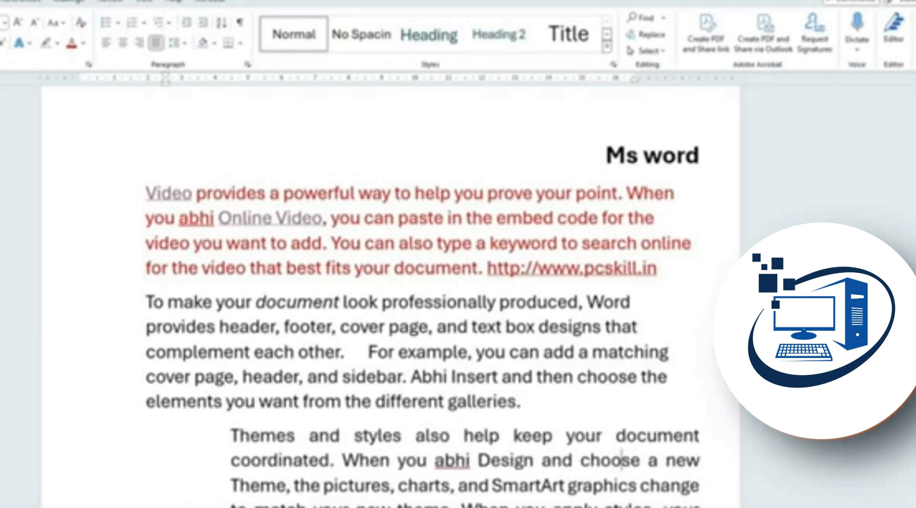
{"action": "key", "text": "ctrl+shift+m"}
{"action": "key", "text": "ctrl+shift+m"}
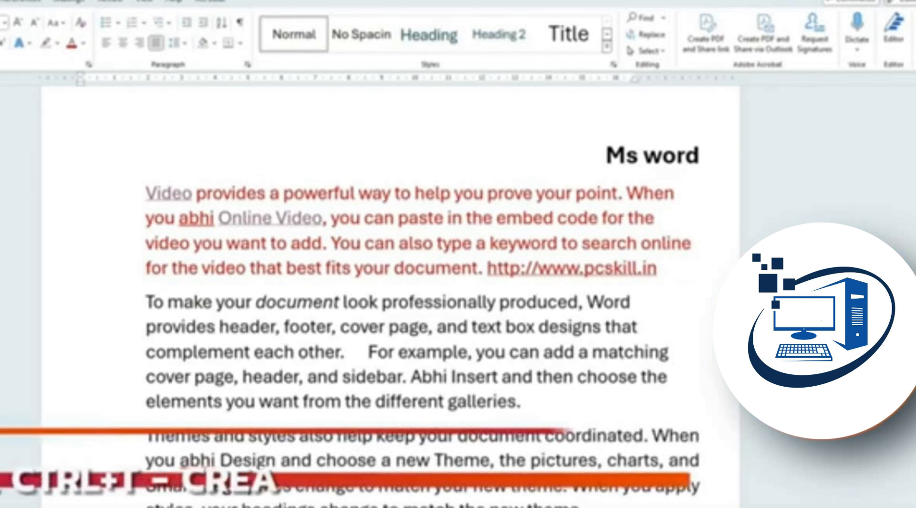
{"action": "key", "text": "ctrl+t"}
{"action": "key", "text": "ctrl+t"}
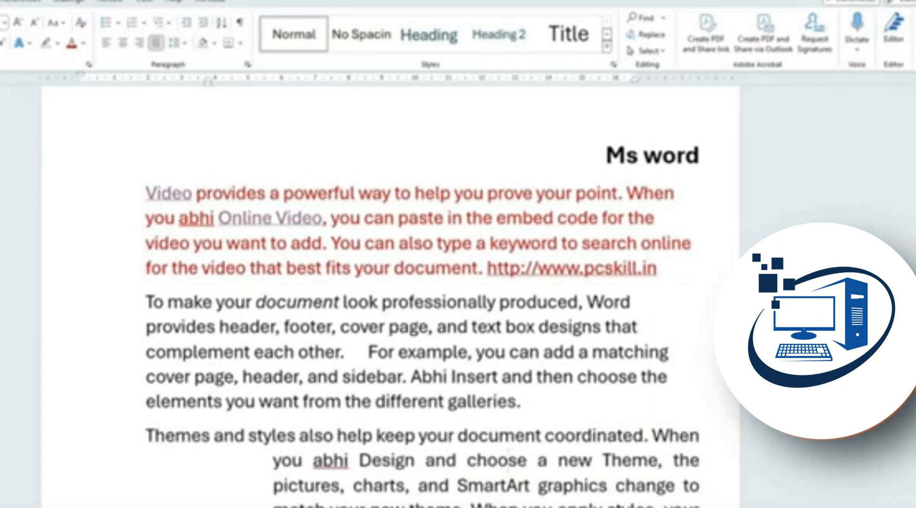
{"action": "key", "text": "ctrl+t"}
{"action": "key", "text": "ctrl+t"}
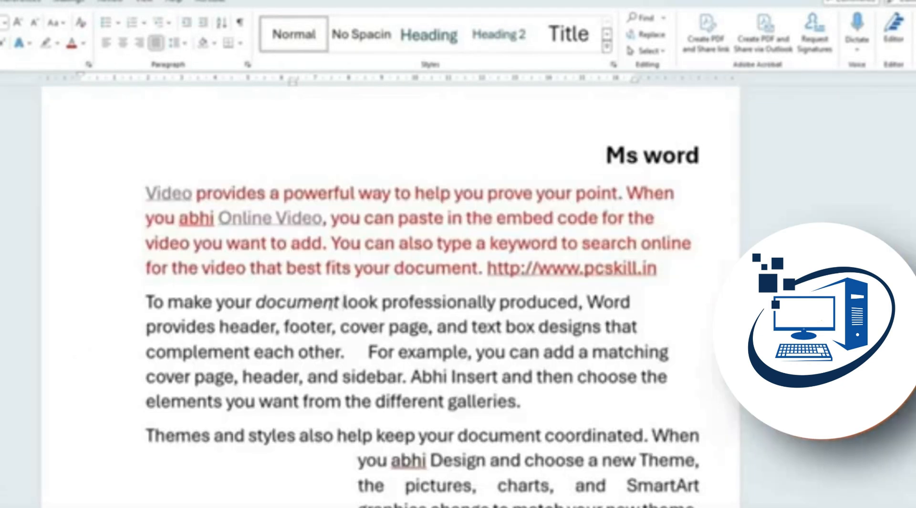
{"action": "left_click_drag", "start_coordinate": [343, 304], "coordinate": [139, 302]}
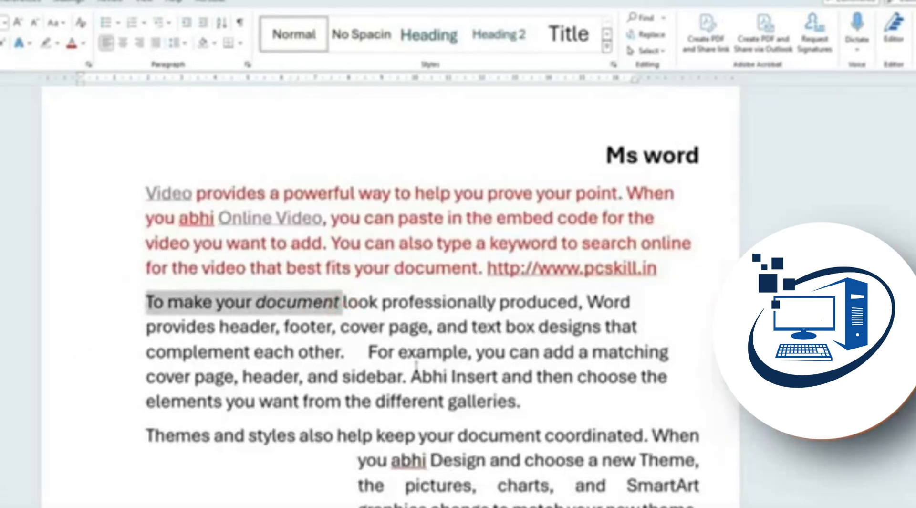
{"action": "left_click", "coordinate": [418, 352]}
{"action": "left_click_drag", "start_coordinate": [355, 352], "coordinate": [140, 302]}
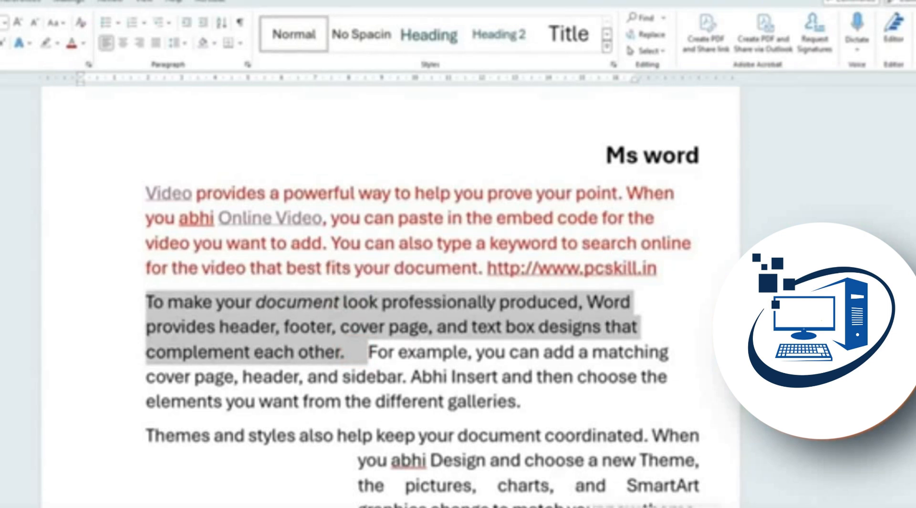
{"action": "key", "text": "ctrl+u"}
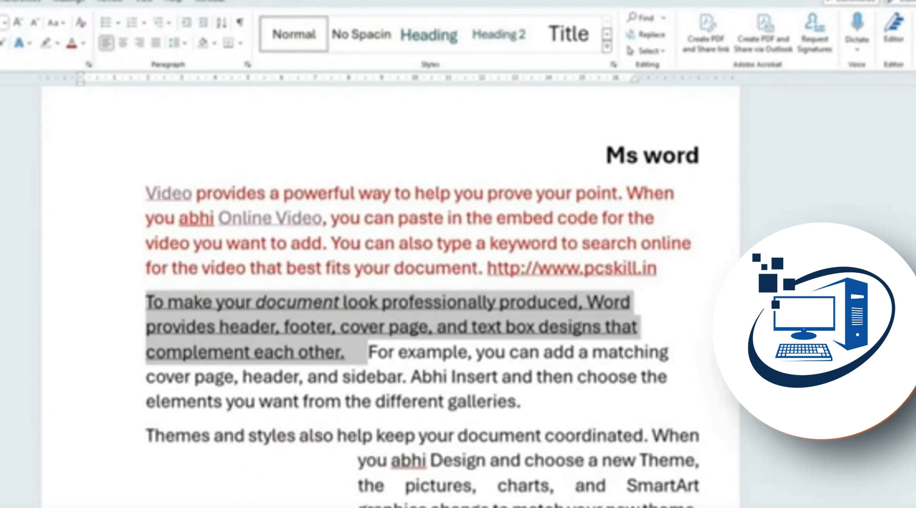
{"action": "key", "text": "ctrl+u"}
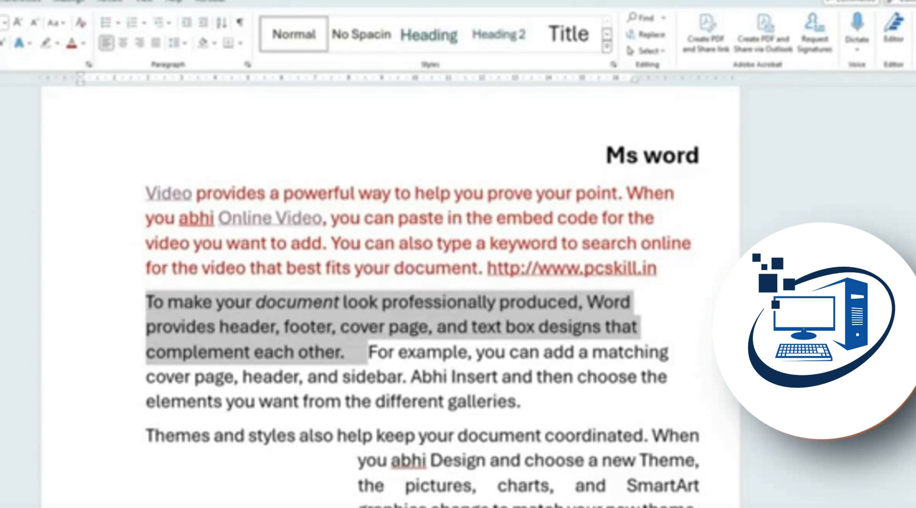
{"action": "scroll", "coordinate": [501, 415], "scroll_direction": "down", "scroll_amount": 7}
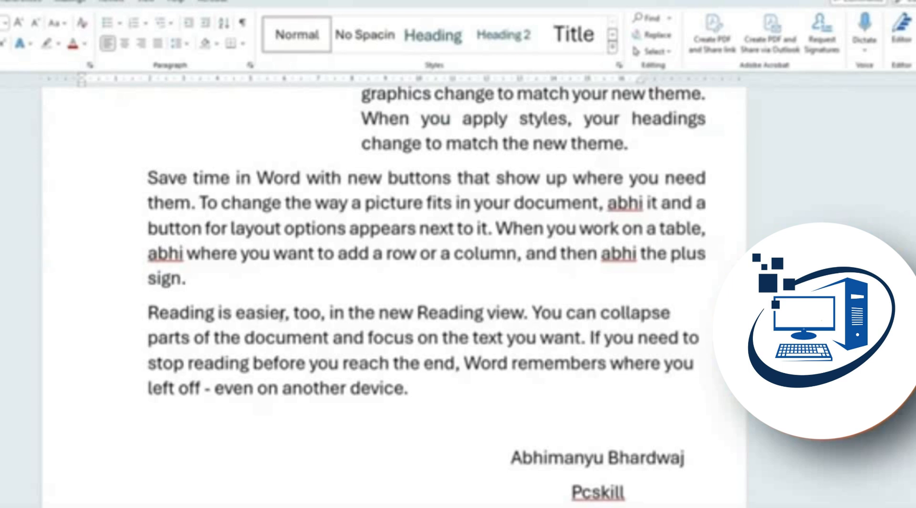
{"action": "left_click", "coordinate": [321, 311], "text": "shift"}
{"action": "key", "text": "ctrl+c"}
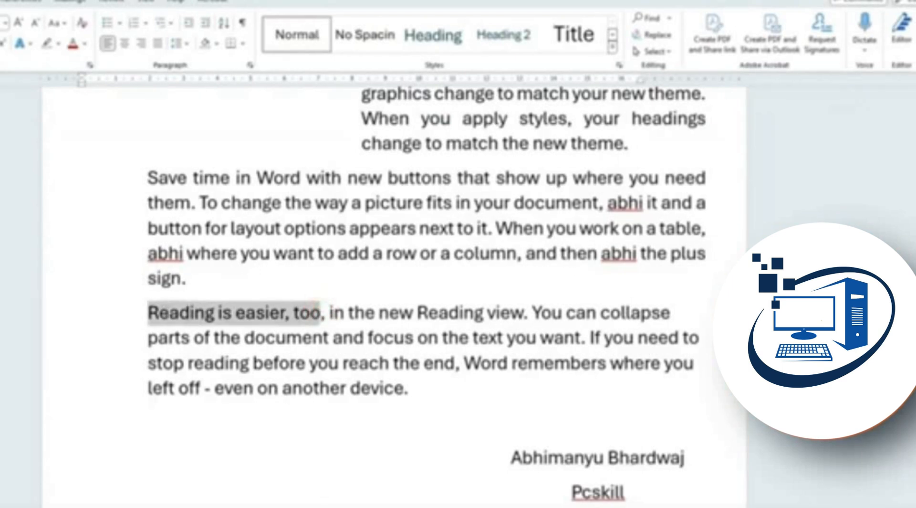
Paste 'Reading is easier, too' on a new line below the last paragraph, then undo it
{"action": "key", "text": "ctrl+f"}
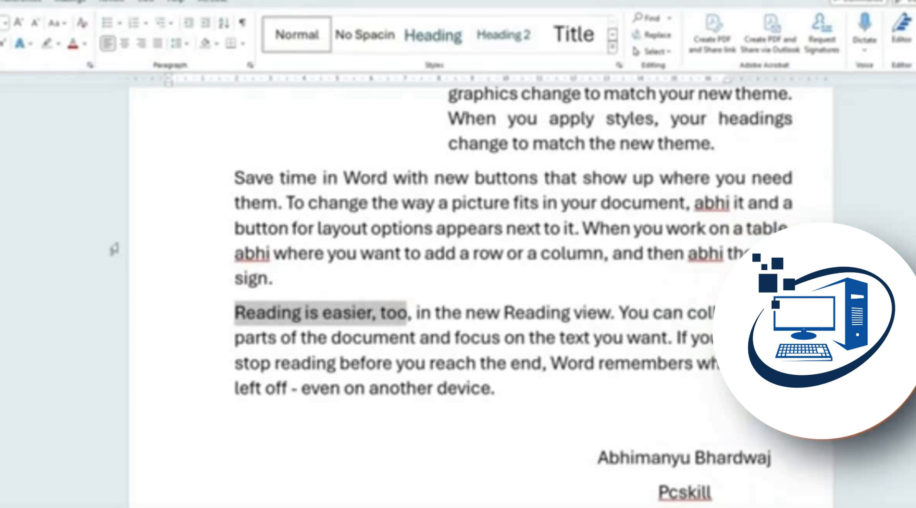
{"action": "left_click", "coordinate": [499, 388]}
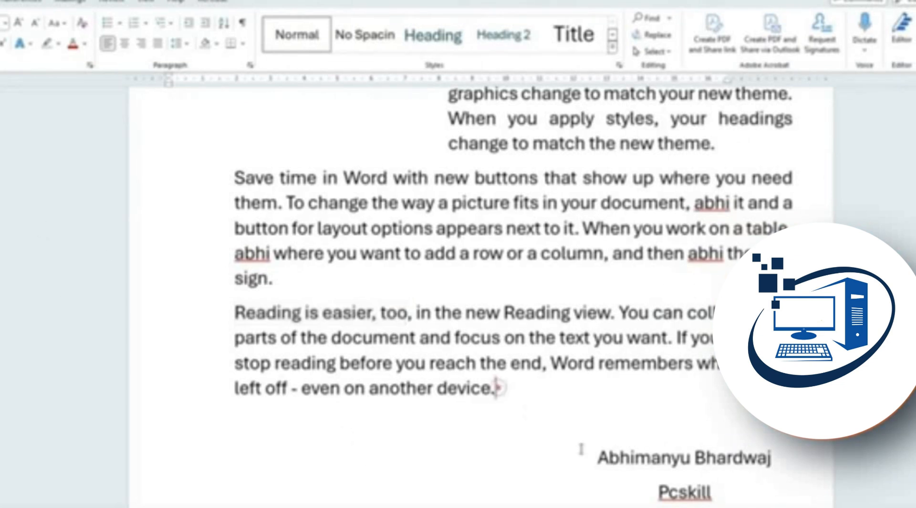
{"action": "key", "text": "Return"}
{"action": "key", "text": "Return"}
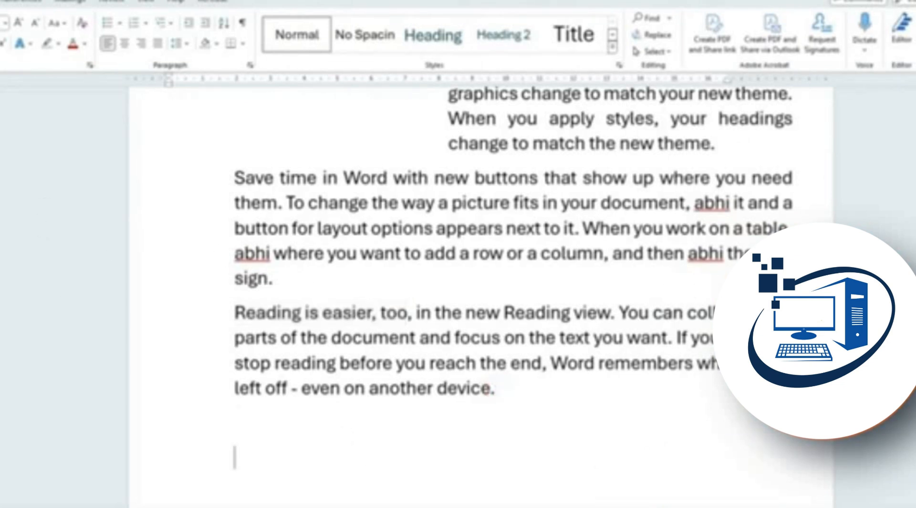
{"action": "key", "text": "ctrl+v"}
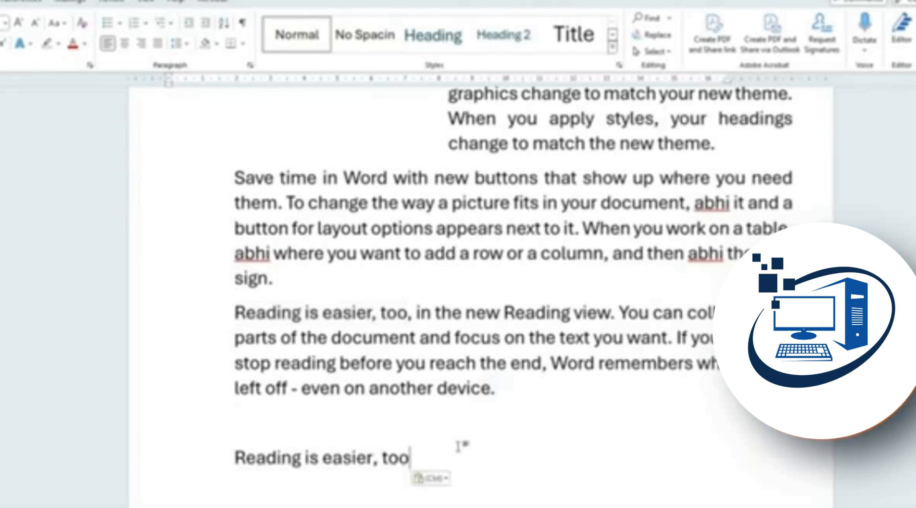
{"action": "key", "text": "ctrl+z"}
{"action": "key", "text": "ctrl+z"}
{"action": "key", "text": "ctrl+z"}
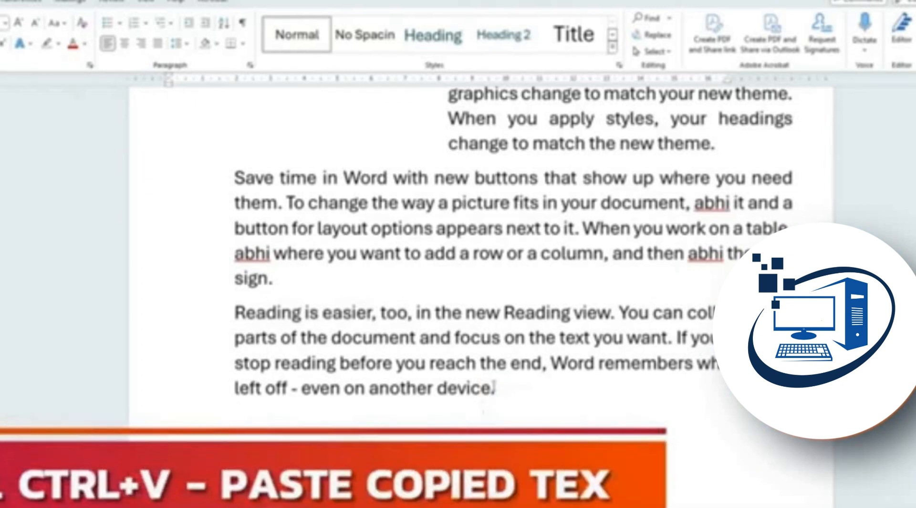
Copy the word 'device' and paste it on four successive new lines below the paragraph
{"action": "left_click_drag", "start_coordinate": [495, 386], "coordinate": [434, 387]}
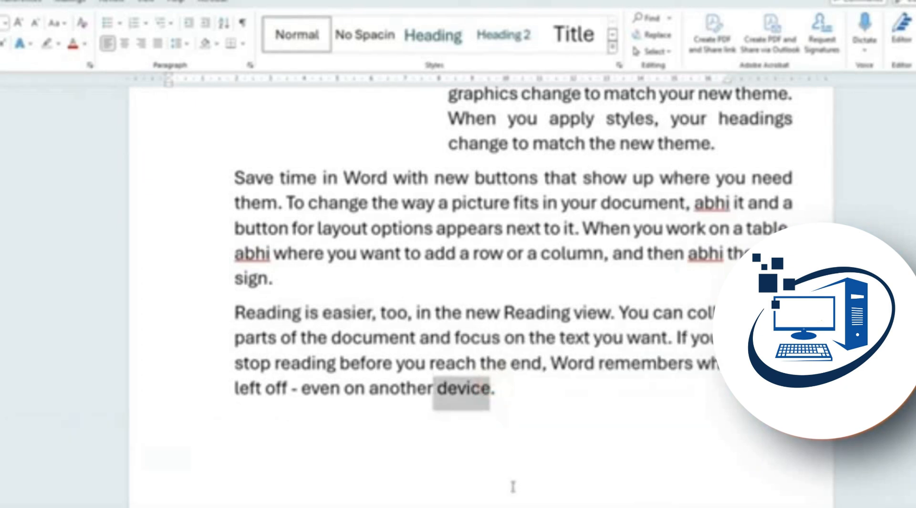
{"action": "key", "text": "ctrl+c"}
{"action": "left_click", "coordinate": [276, 450]}
{"action": "key", "text": "ctrl+v"}
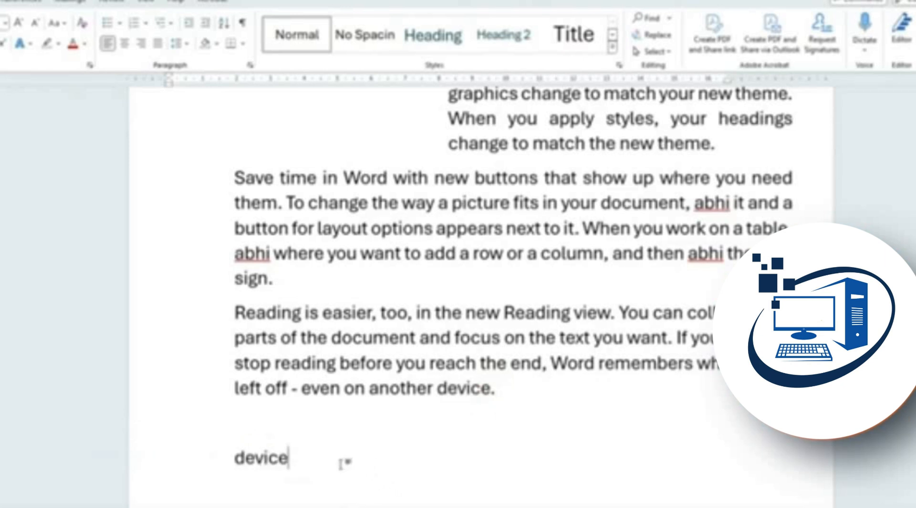
{"action": "key", "text": "Return"}
{"action": "key", "text": "ctrl+v"}
{"action": "key", "text": "Return"}
{"action": "key", "text": "ctrl+v"}
{"action": "key", "text": "Return"}
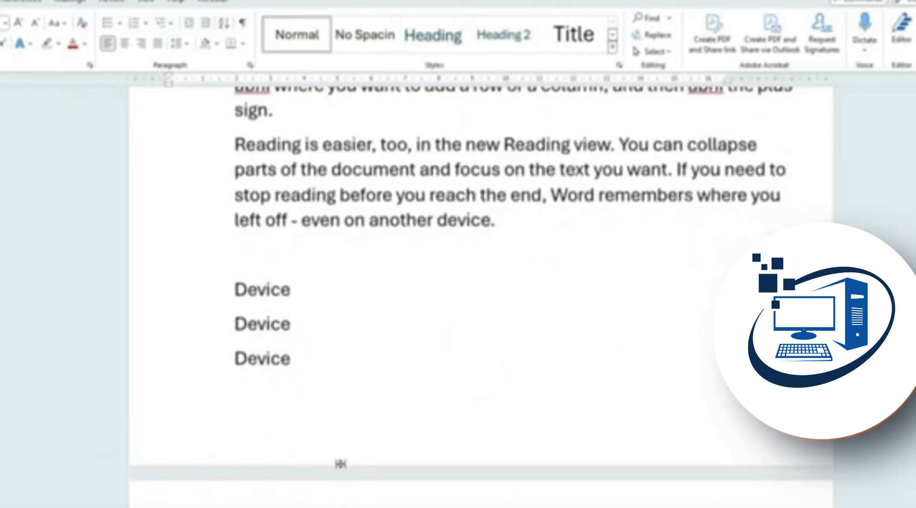
{"action": "key", "text": "ctrl+v"}
{"action": "key", "text": "Return"}
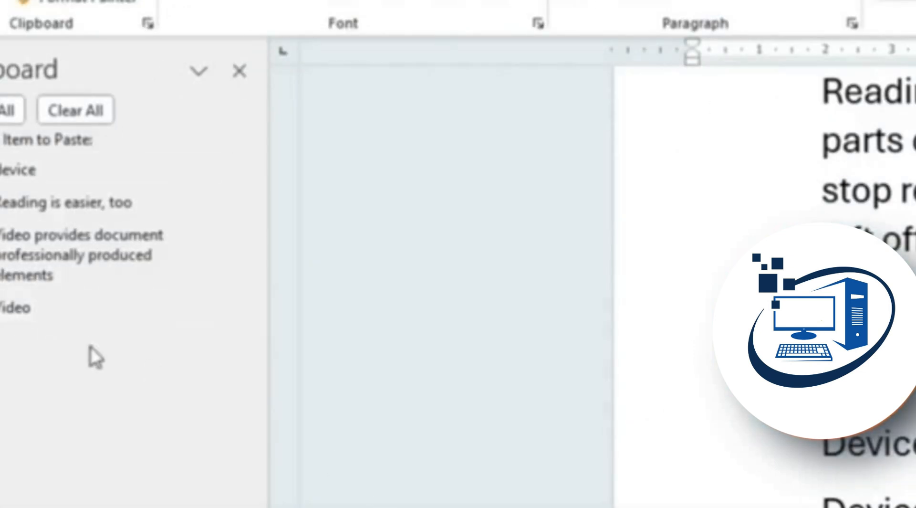
Paste the 'Video' and 'Video provides…' Clipboard pane items below the Device lines
{"action": "left_click", "coordinate": [24, 296]}
{"action": "left_click", "coordinate": [49, 260]}
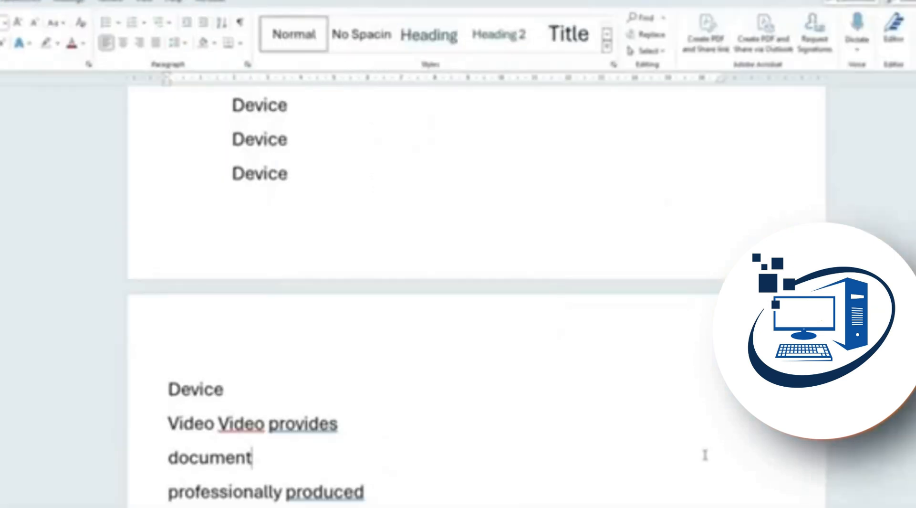
Try closing the document with Ctrl+W, then cancel the save prompt to stay in it
{"action": "key", "text": "ctrl+w"}
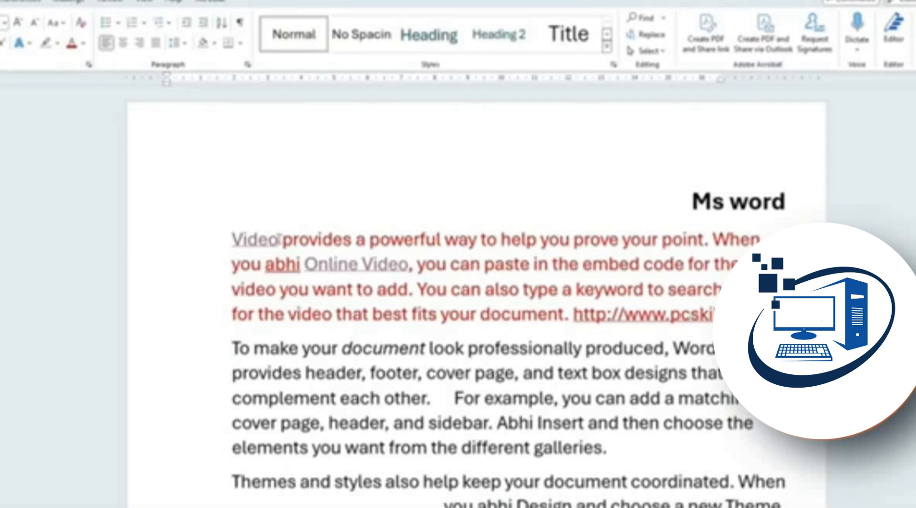
Cut the word 'Video' from the start of the red paragraph
{"action": "double_click", "coordinate": [279, 238]}
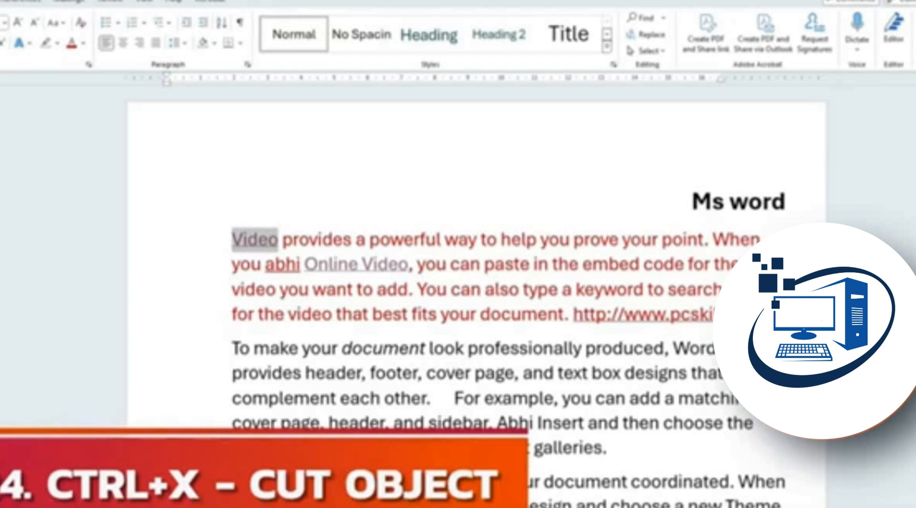
{"action": "key", "text": "ctrl+x"}
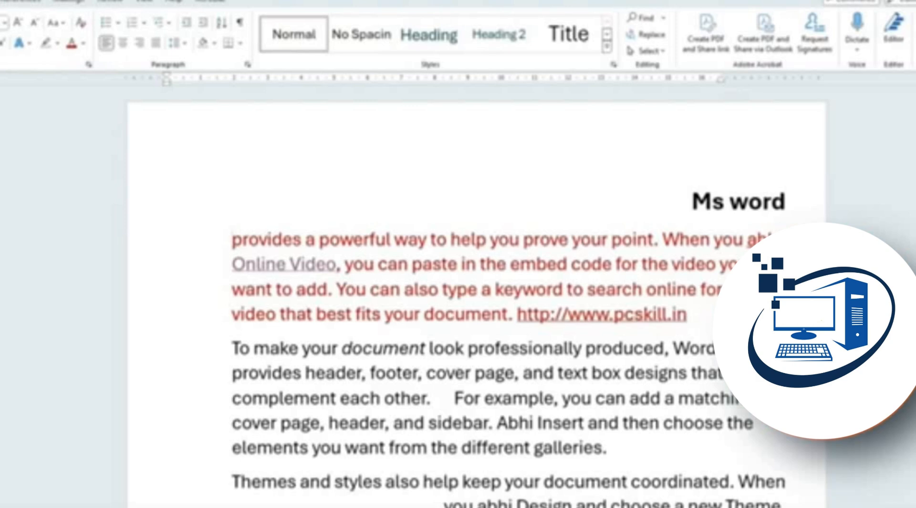
{"action": "scroll", "coordinate": [429, 389], "scroll_direction": "down", "scroll_amount": 2}
{"action": "scroll", "coordinate": [457, 413], "scroll_direction": "up", "scroll_amount": 2}
{"action": "scroll", "coordinate": [458, 412], "scroll_direction": "down", "scroll_amount": 15}
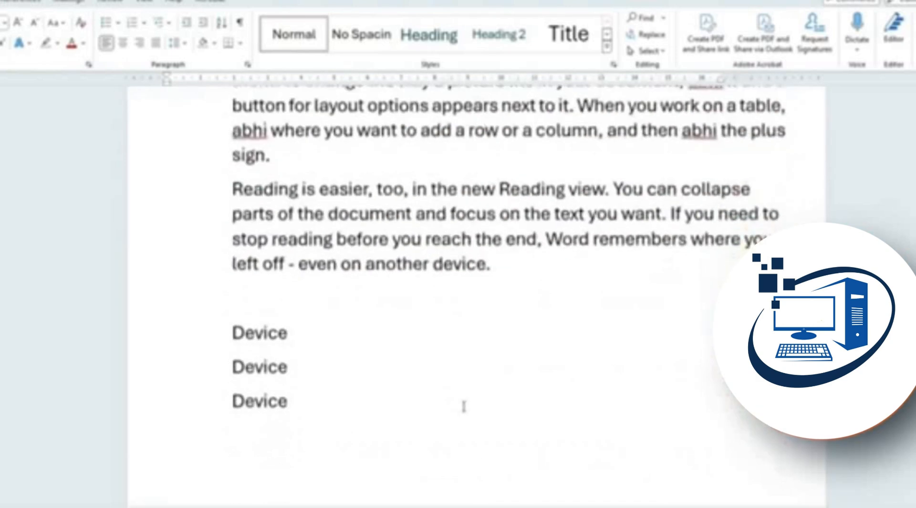
Paste 'Video' onto three new lines after 'device' in the end list
{"action": "left_click", "coordinate": [403, 253]}
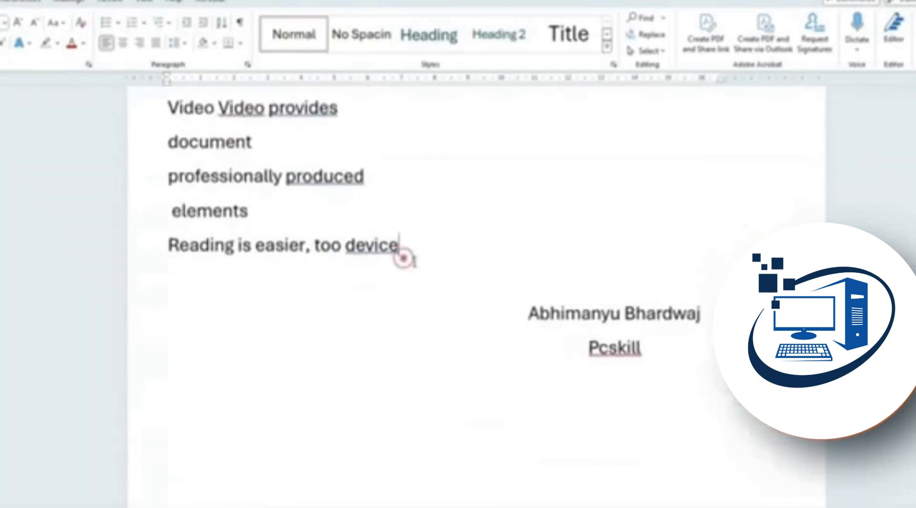
{"action": "key", "text": "Return"}
{"action": "key", "text": "ctrl+v"}
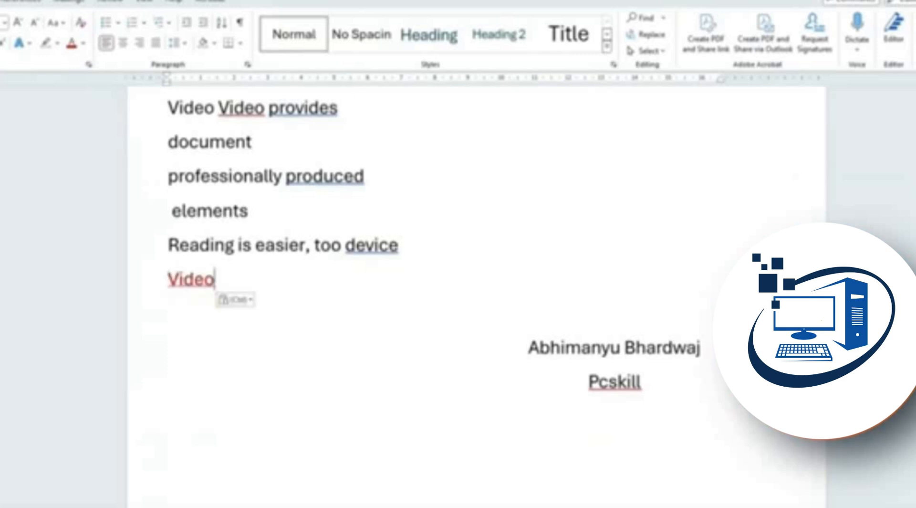
{"action": "key", "text": "Return"}
{"action": "key", "text": "ctrl+v"}
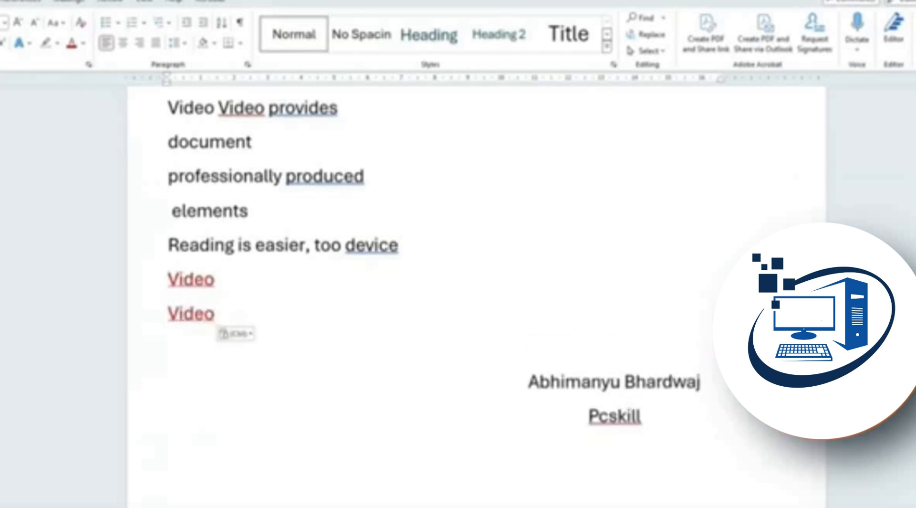
{"action": "key", "text": "Return"}
{"action": "key", "text": "ctrl+v"}
{"action": "scroll", "coordinate": [173, 432], "scroll_direction": "up", "scroll_amount": 6}
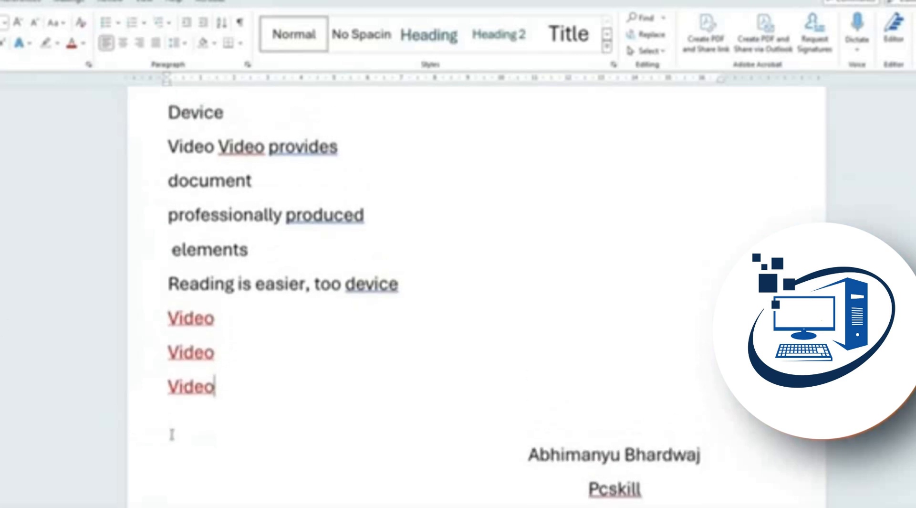
{"action": "scroll", "coordinate": [173, 433], "scroll_direction": "up", "scroll_amount": 10}
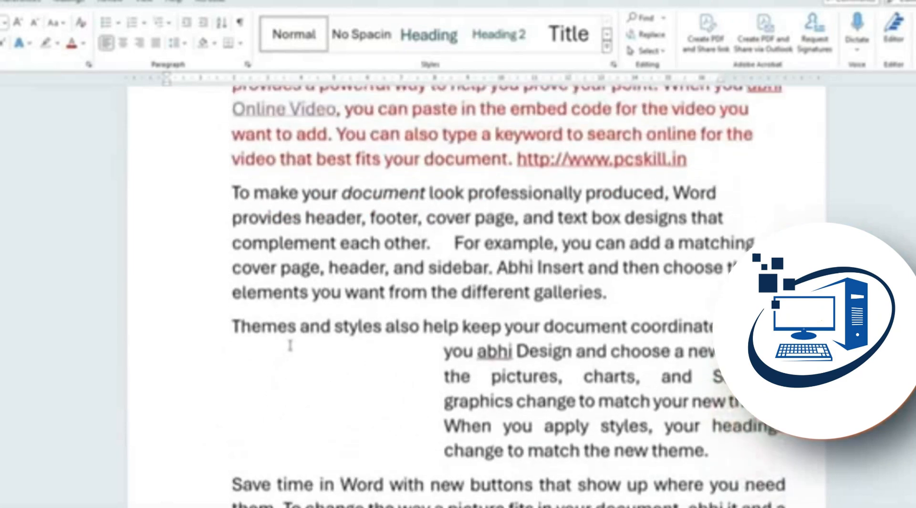
Select the words 'Online Video' in the first paragraph to copy them
{"action": "scroll", "coordinate": [277, 214], "scroll_direction": "up", "scroll_amount": 1}
{"action": "left_click_drag", "start_coordinate": [302, 240], "coordinate": [223, 238]}
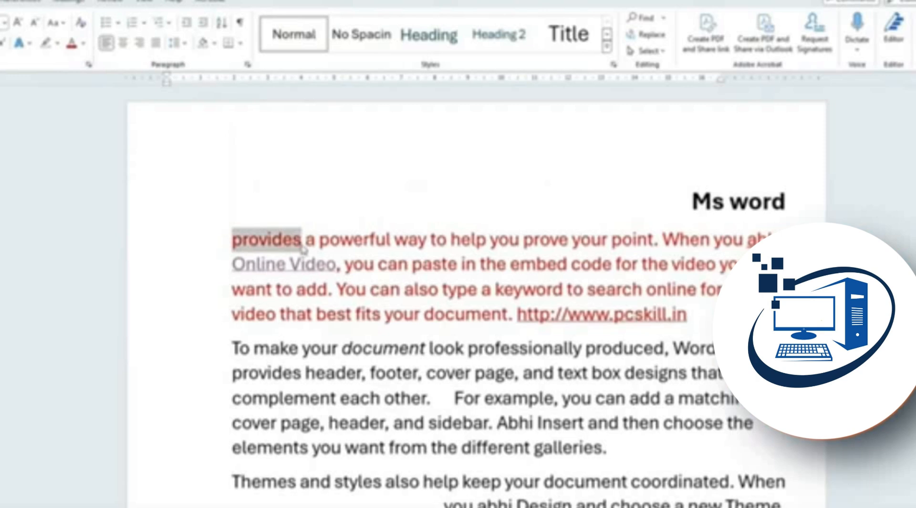
{"action": "left_click_drag", "start_coordinate": [336, 264], "coordinate": [232, 264]}
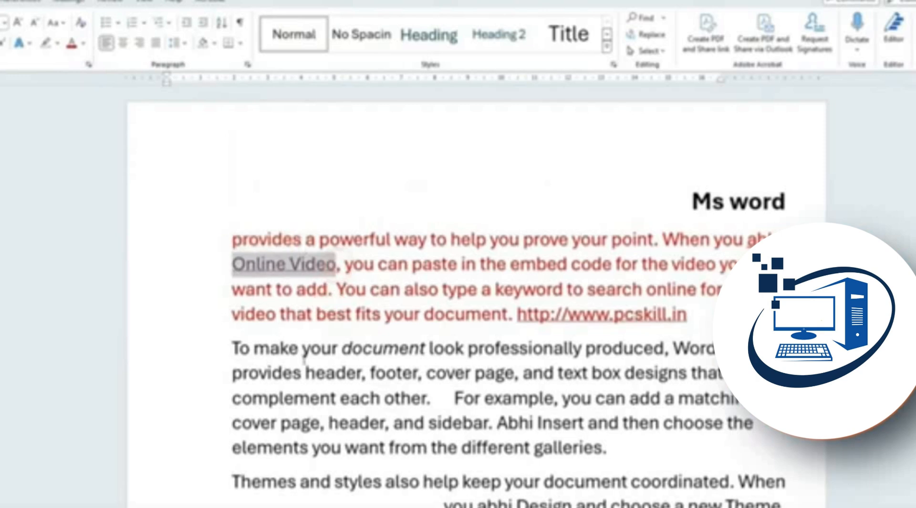
{"action": "type", "text": "abhi"}
Paste 'Online Video' after 'another device.', undo the paste, and type 'F;lk;lf' there
{"action": "scroll", "coordinate": [305, 359], "scroll_direction": "down", "scroll_amount": 5}
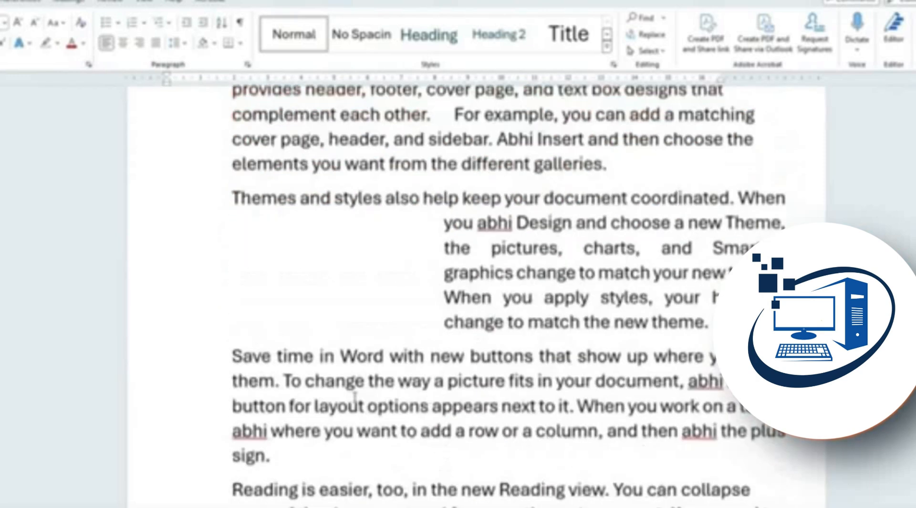
{"action": "scroll", "coordinate": [355, 396], "scroll_direction": "up", "scroll_amount": 1}
{"action": "scroll", "coordinate": [471, 436], "scroll_direction": "down", "scroll_amount": 6}
{"action": "left_click", "coordinate": [510, 315]}
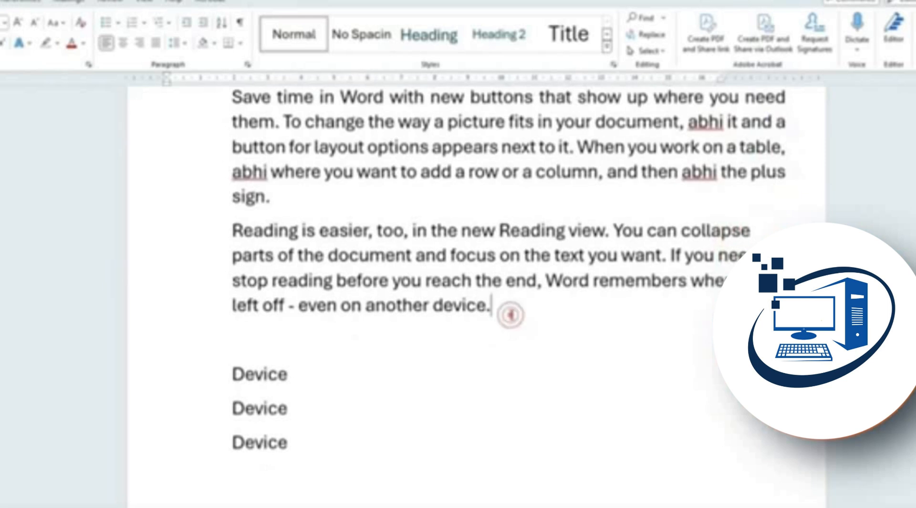
{"action": "key", "text": "ctrl+v"}
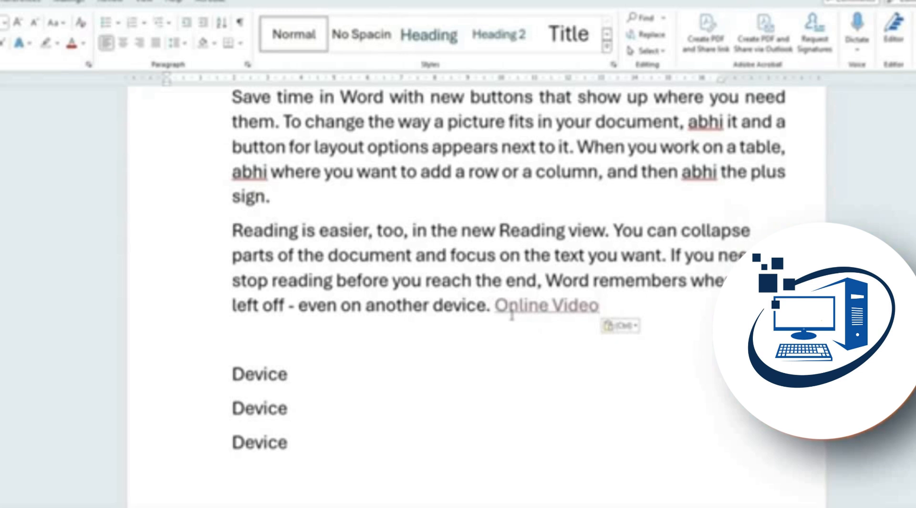
{"action": "key", "text": "ctrl+z"}
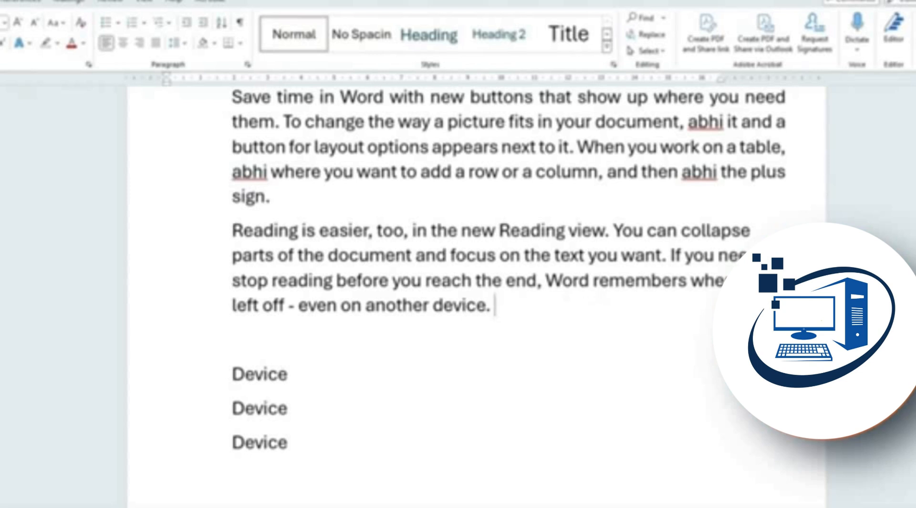
{"action": "type", "text": "F;lk;lf"}
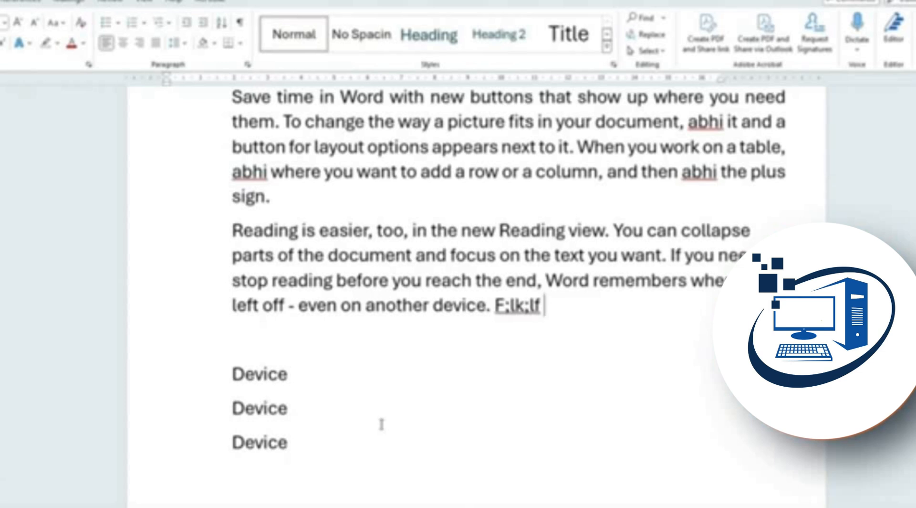
Make the whole 'Reading is easier' paragraph red with Font Color
{"action": "triple_click", "coordinate": [577, 316]}
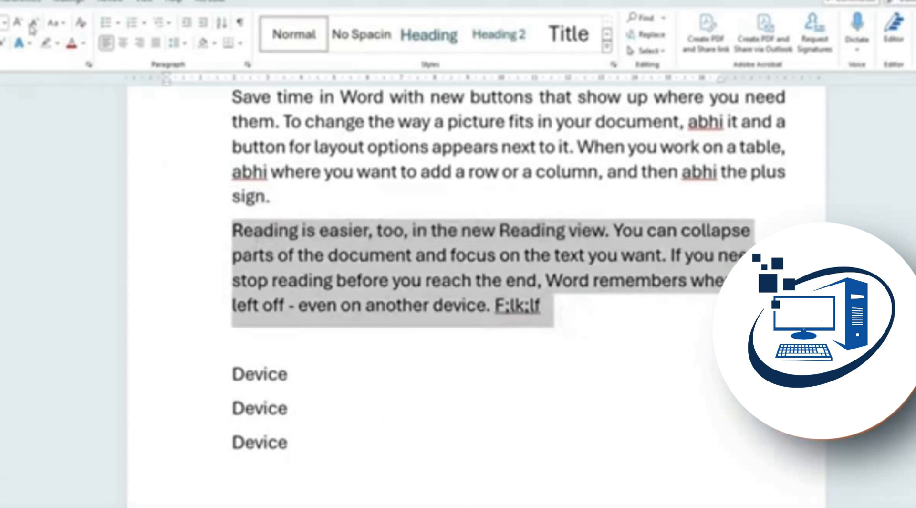
{"action": "left_click", "coordinate": [72, 43]}
{"action": "left_click", "coordinate": [569, 309]}
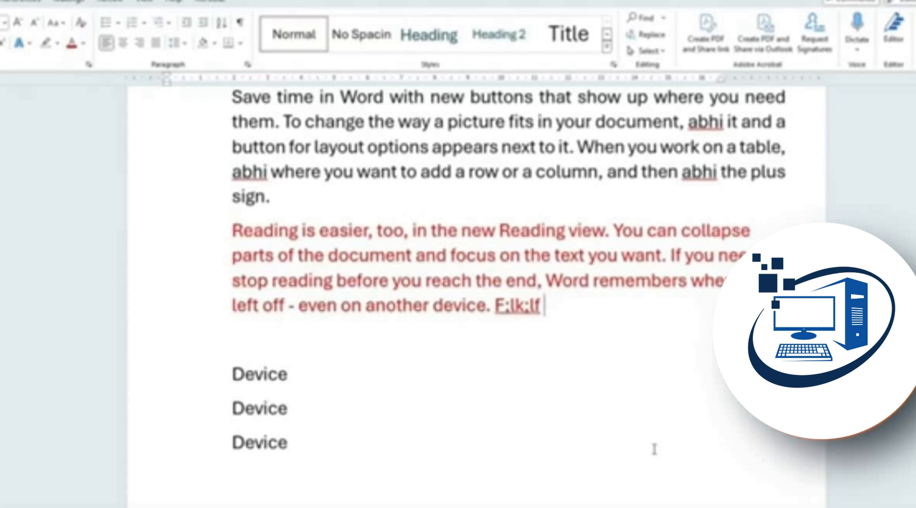
Undo and redo the recent colour and text edits so the paragraph ends red
{"action": "key", "text": "ctrl+z"}
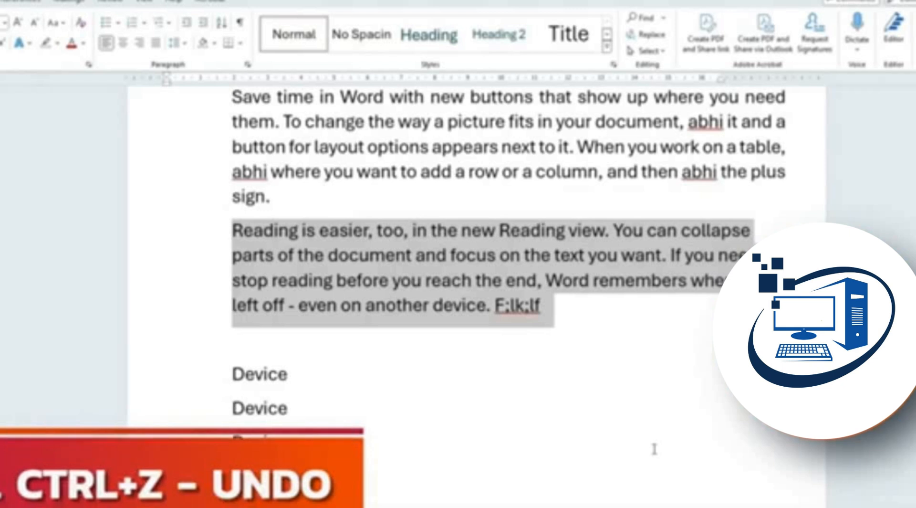
{"action": "key", "text": "ctrl+z"}
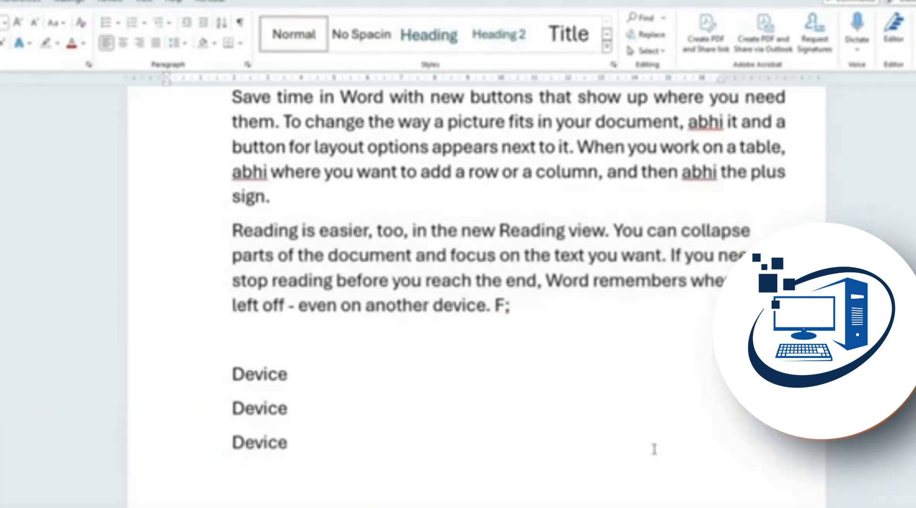
{"action": "key", "text": "BackSpace"}
{"action": "key", "text": "BackSpace"}
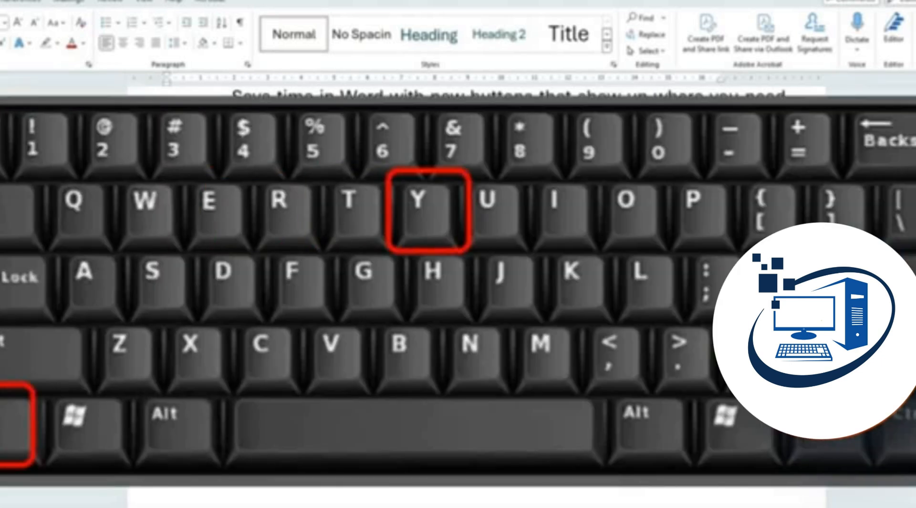
{"action": "key", "text": "ctrl+y"}
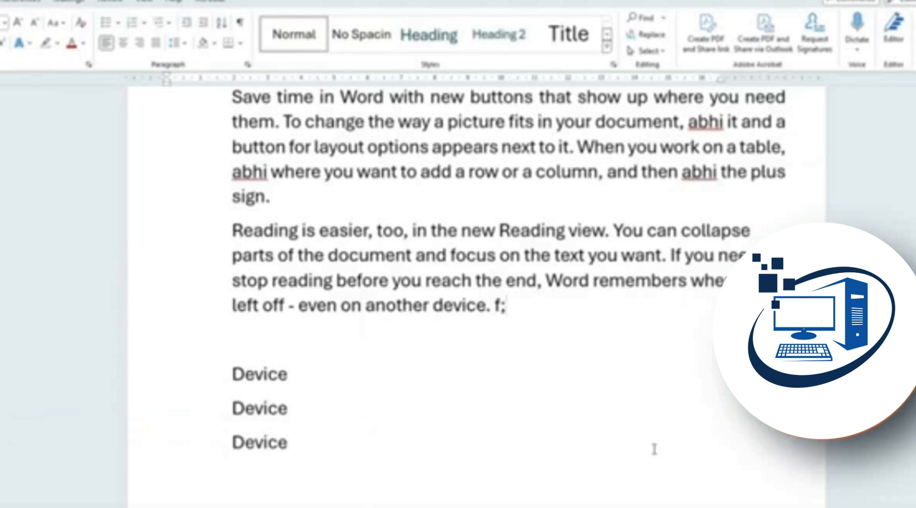
{"action": "key", "text": "ctrl+y"}
{"action": "key", "text": "ctrl+y"}
{"action": "key", "text": "ctrl+y"}
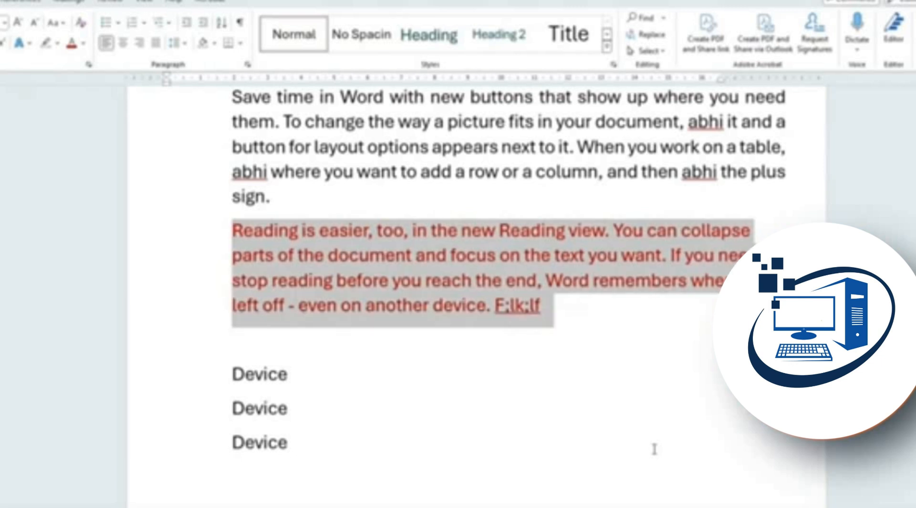
{"action": "key", "text": "ctrl+z"}
{"action": "key", "text": "ctrl+z"}
{"action": "key", "text": "ctrl+z"}
{"action": "key", "text": "ctrl+z"}
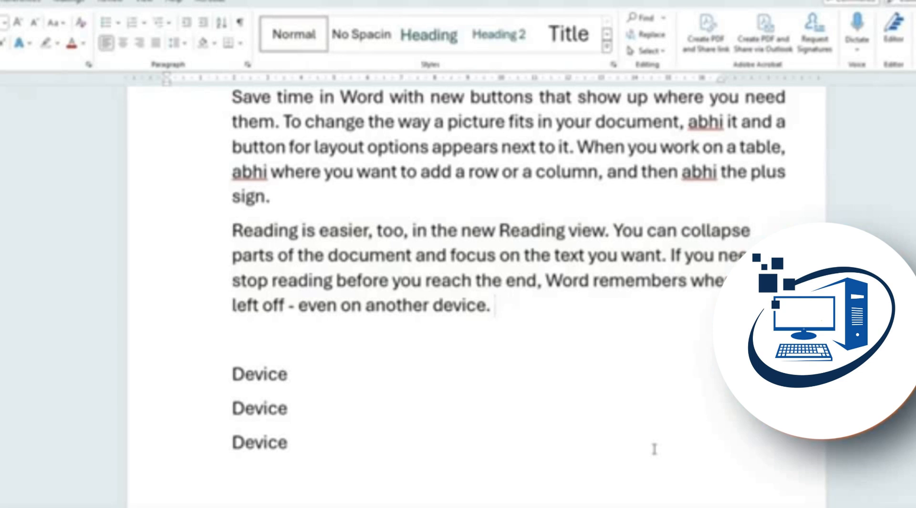
{"action": "key", "text": "ctrl+y"}
{"action": "key", "text": "ctrl+y"}
{"action": "key", "text": "ctrl+y"}
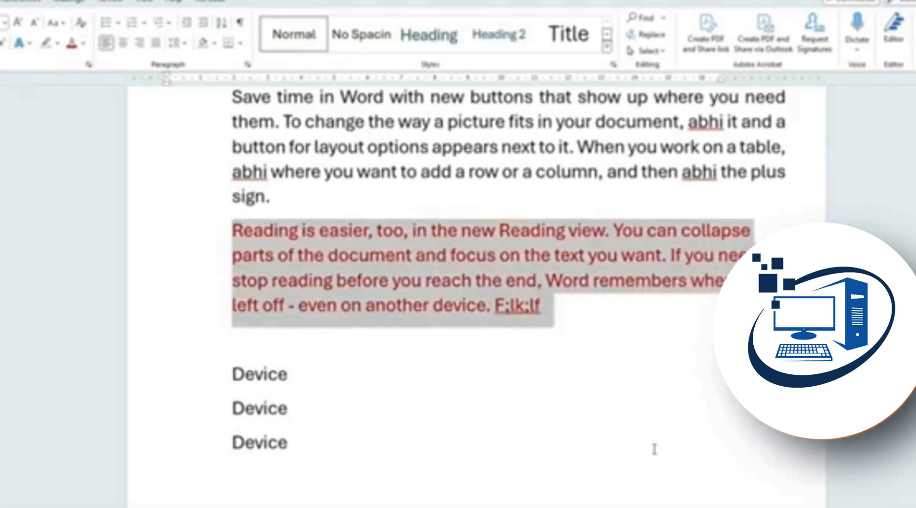